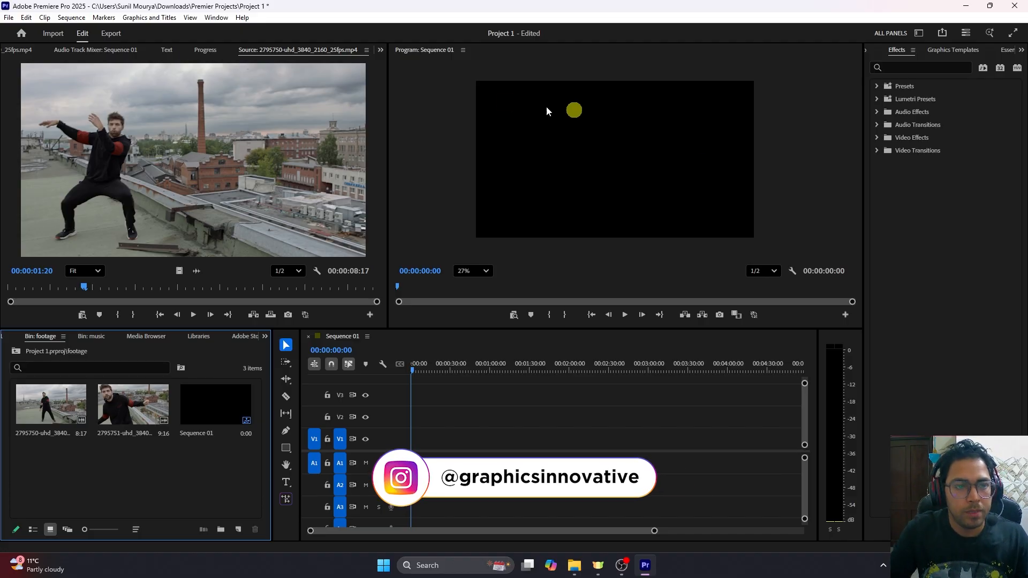
left_click(140, 476)
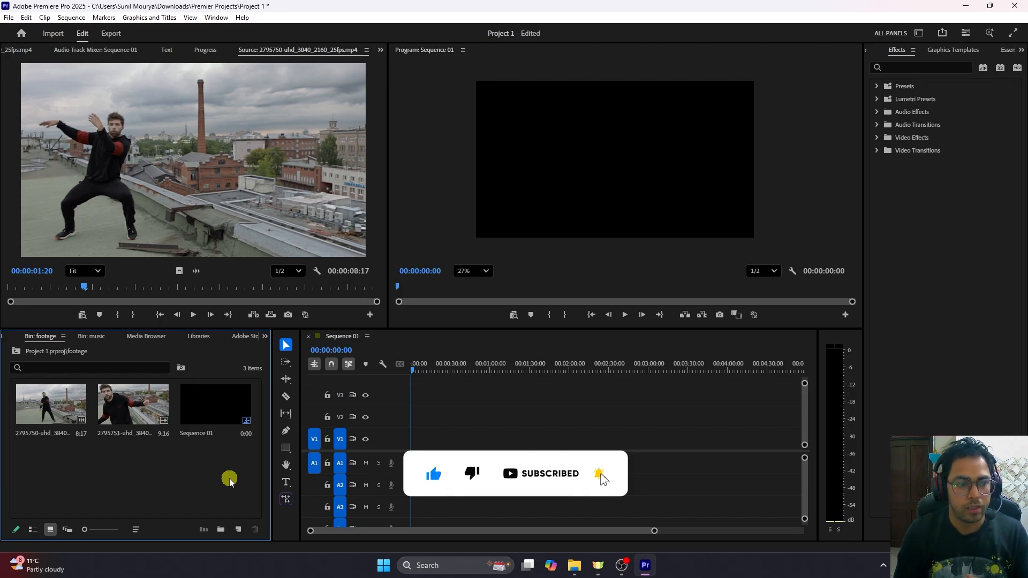
left_click(177, 464)
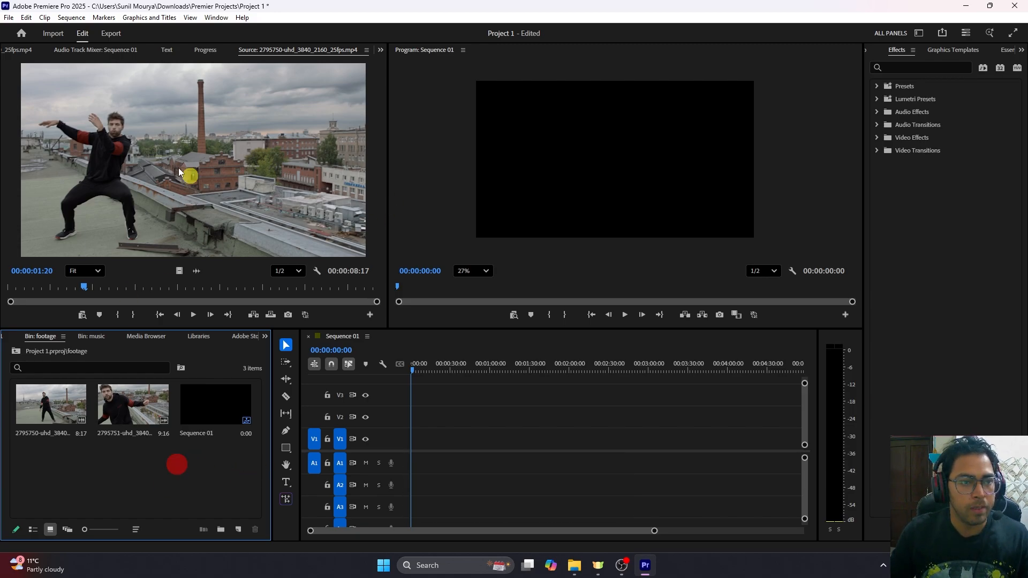
- Scrub the source clip from its start to 00:00:02:21 and check the media search for that clip
left_click_drag(83, 288, 16, 295)
left_click(116, 413)
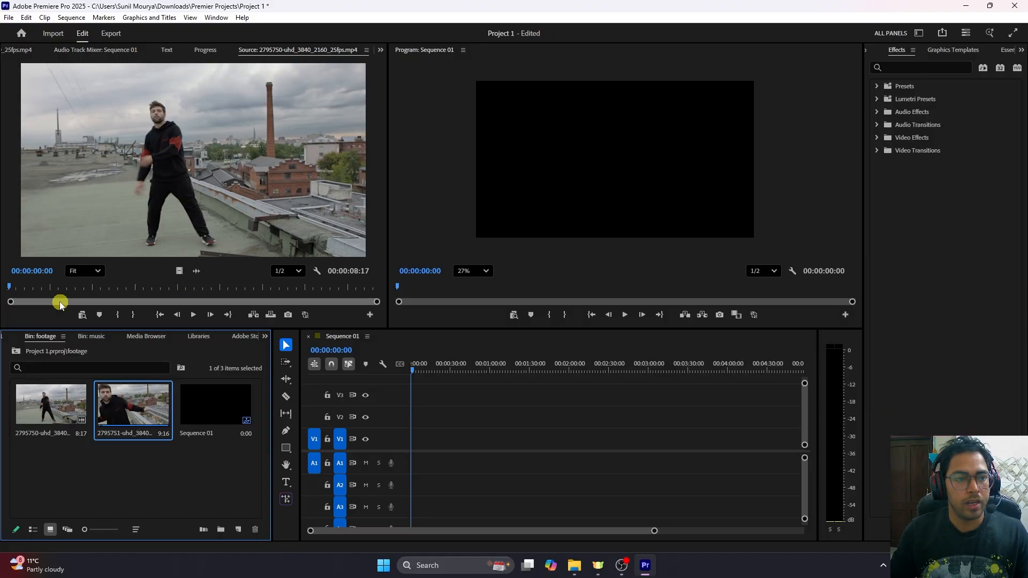
left_click_drag(46, 289, 129, 303)
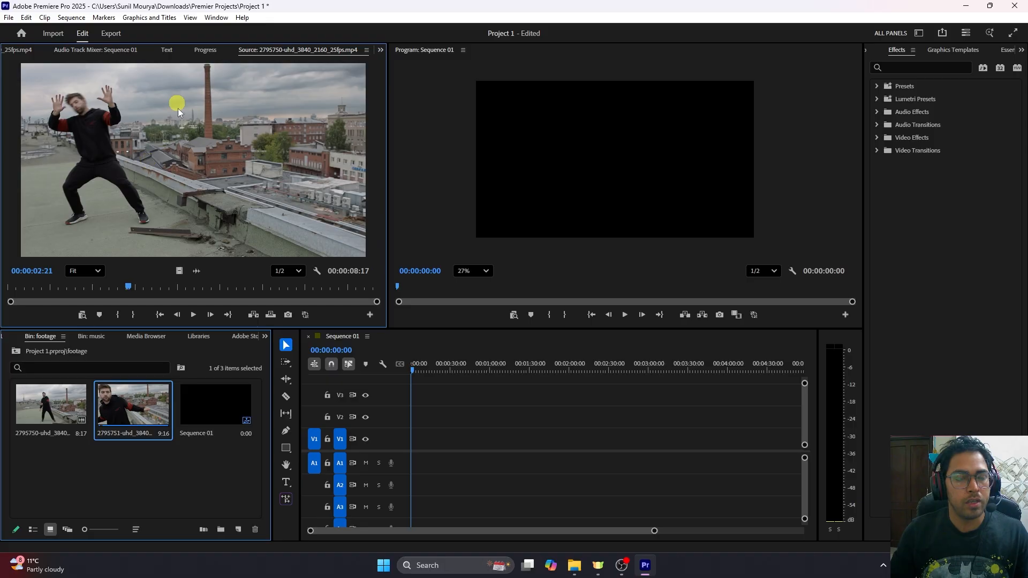
left_click(83, 315)
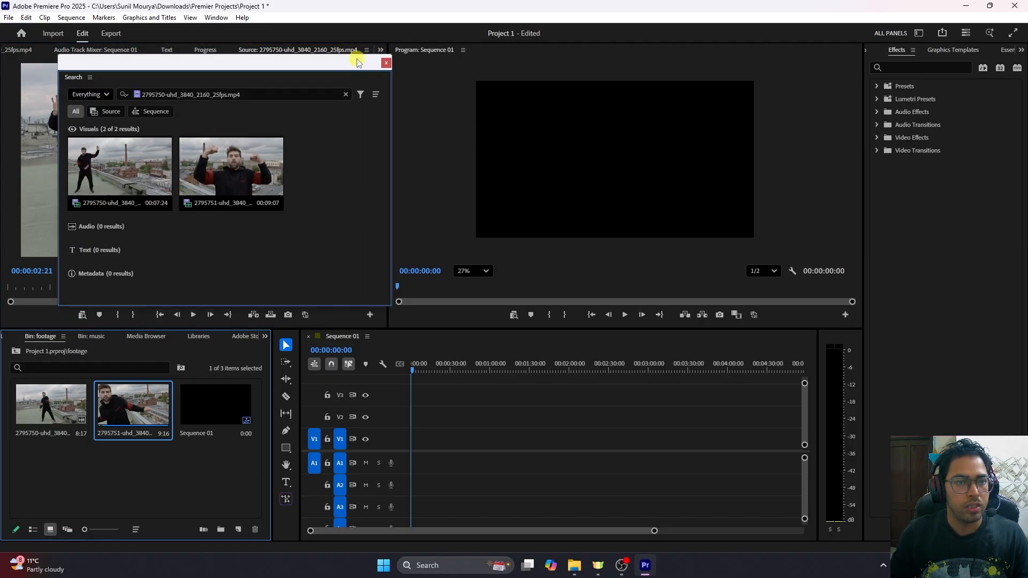
left_click(386, 63)
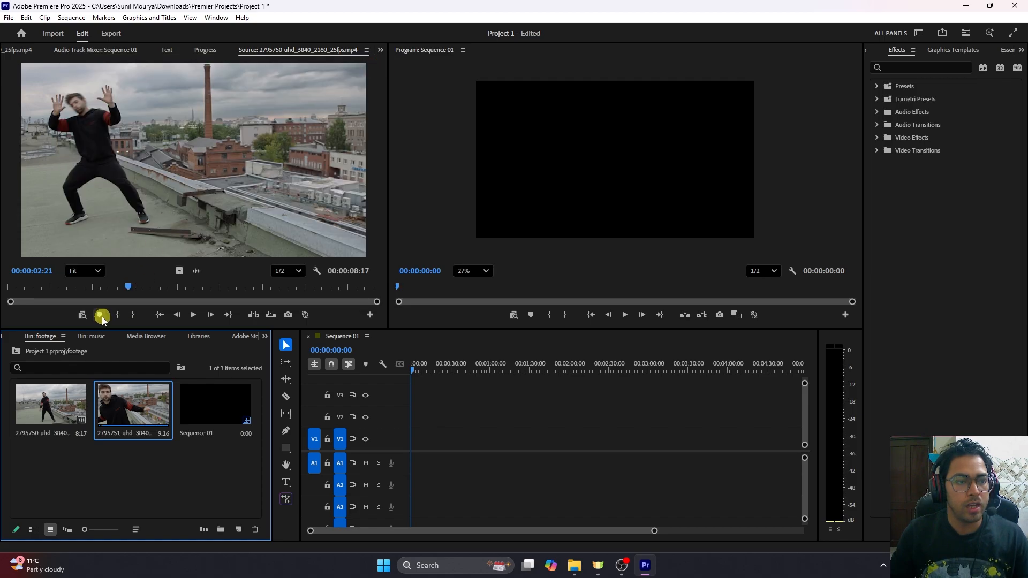
- Add markers to the source clip at 00:00:01:15 and 00:00:02:21
left_click_drag(127, 287, 80, 288)
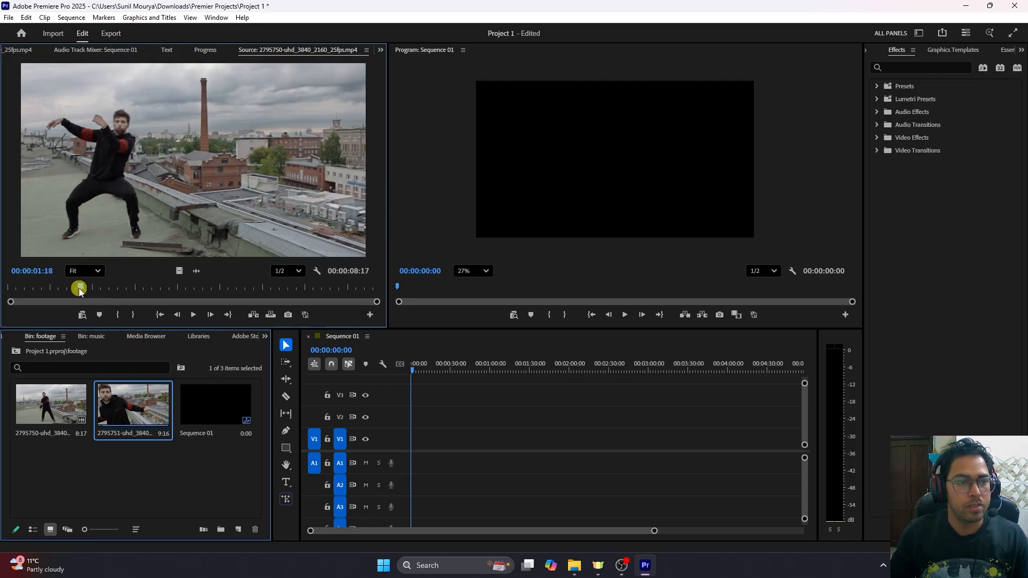
left_click(99, 317)
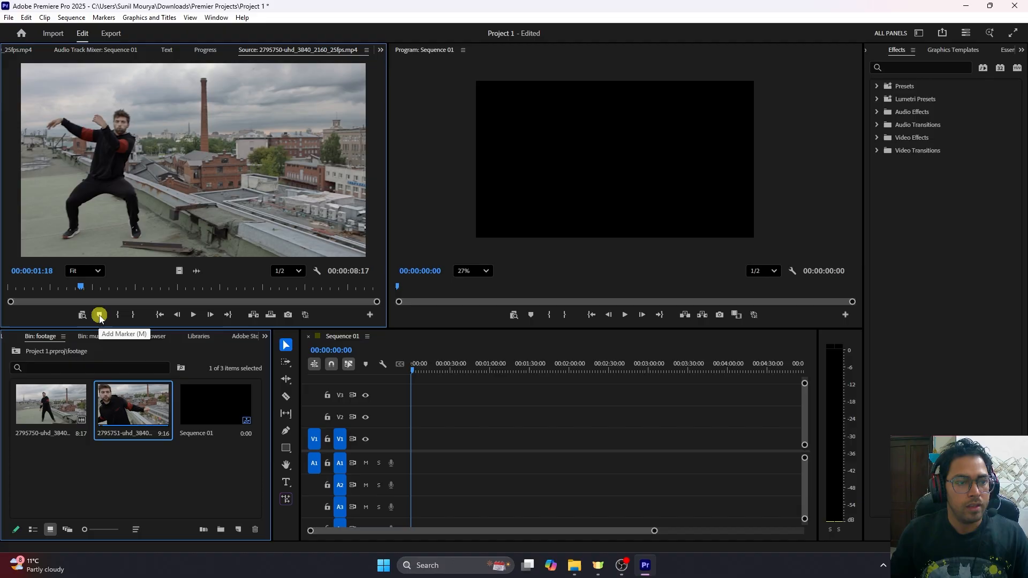
mouse_move(82, 287)
left_mouse_down()
mouse_move(124, 288)
mouse_move(69, 287)
mouse_move(78, 287)
left_mouse_up()
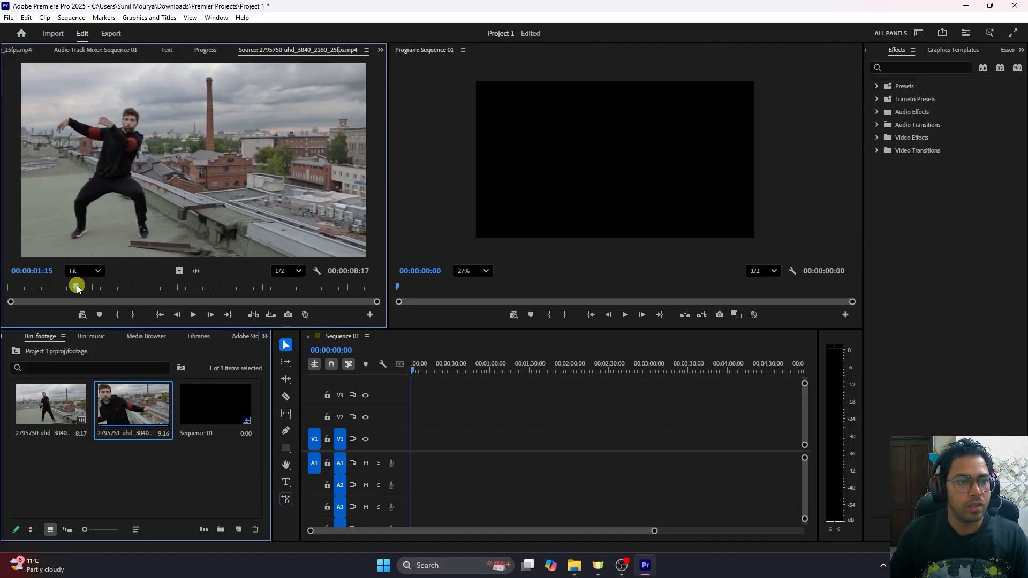
left_click(101, 314)
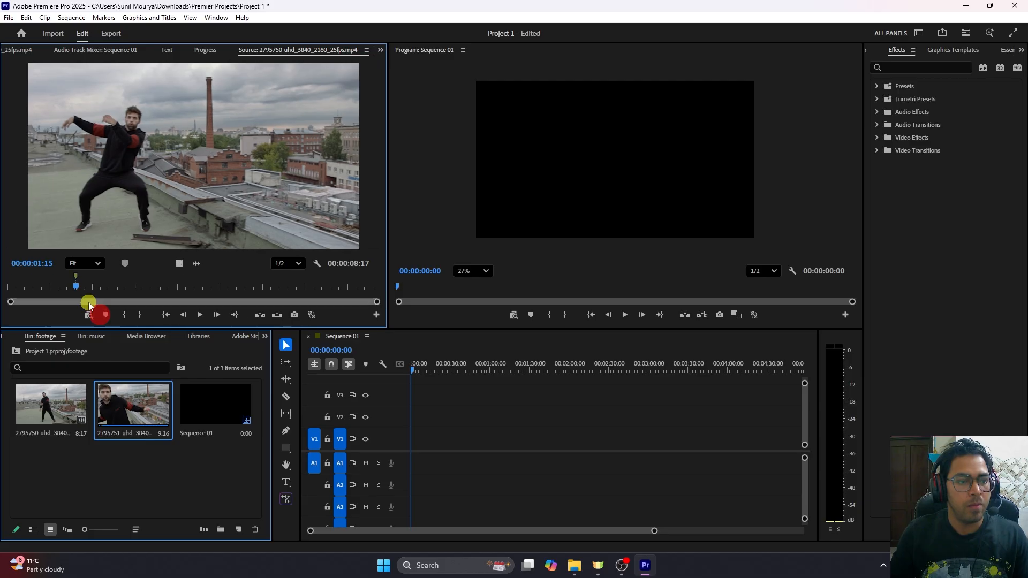
left_click_drag(78, 287, 131, 294)
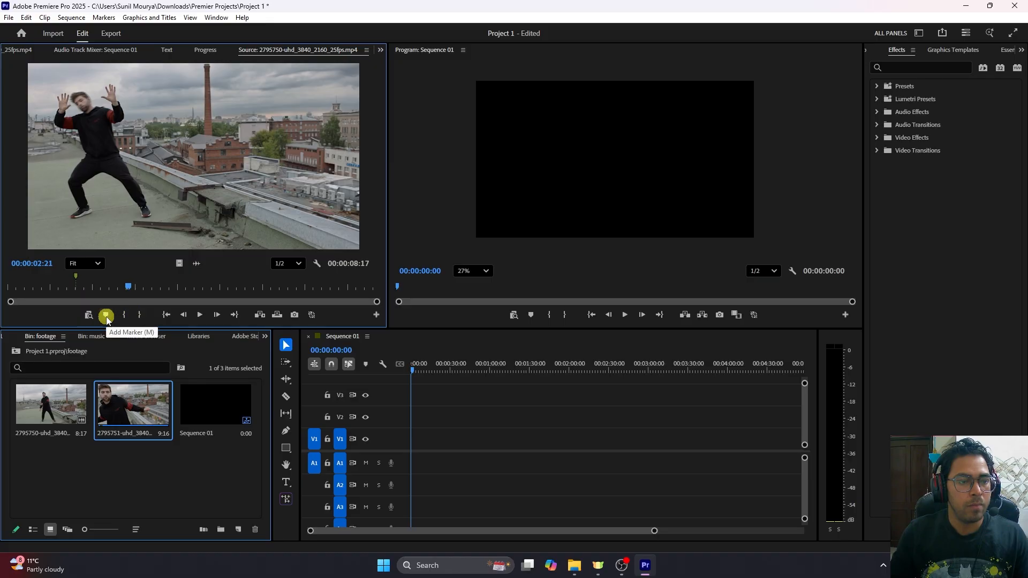
left_click(106, 315)
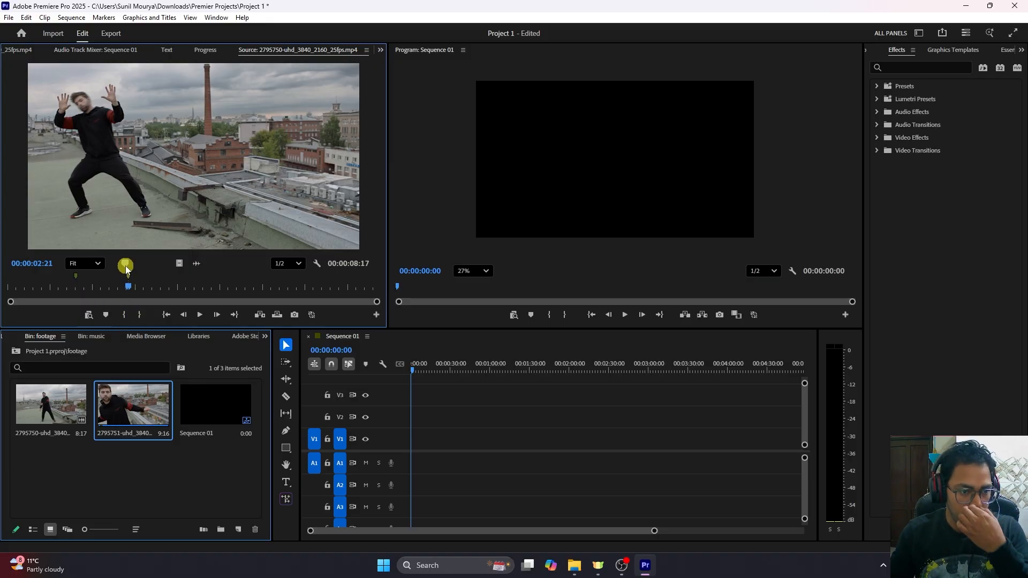
left_click(125, 264)
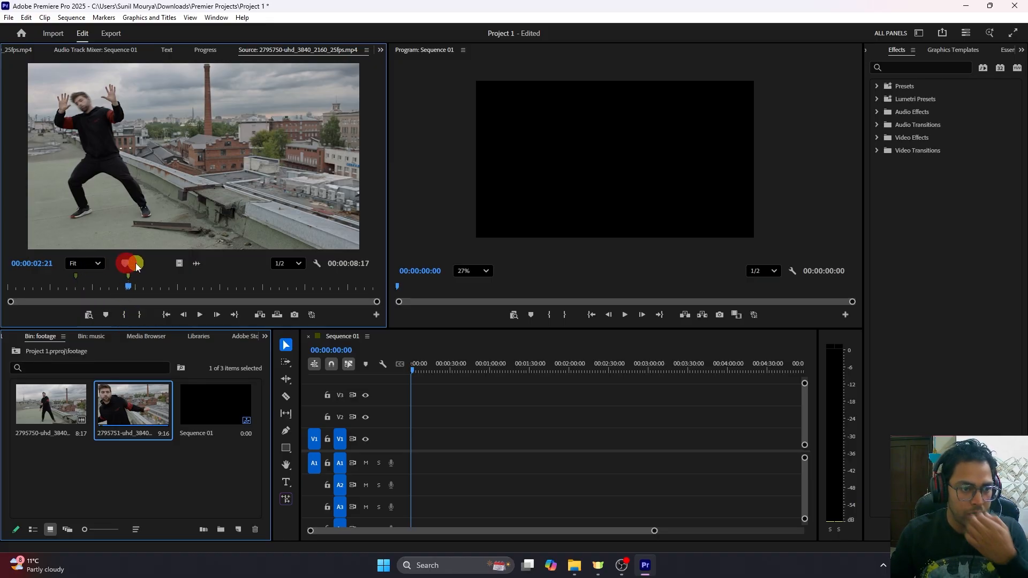
- Check the two marked frames of the source clip by moving the playhead between its markers
left_click(123, 287)
mouse_move(122, 288)
left_mouse_down()
mouse_move(75, 287)
mouse_move(185, 287)
mouse_move(138, 285)
left_mouse_up()
left_click(76, 278)
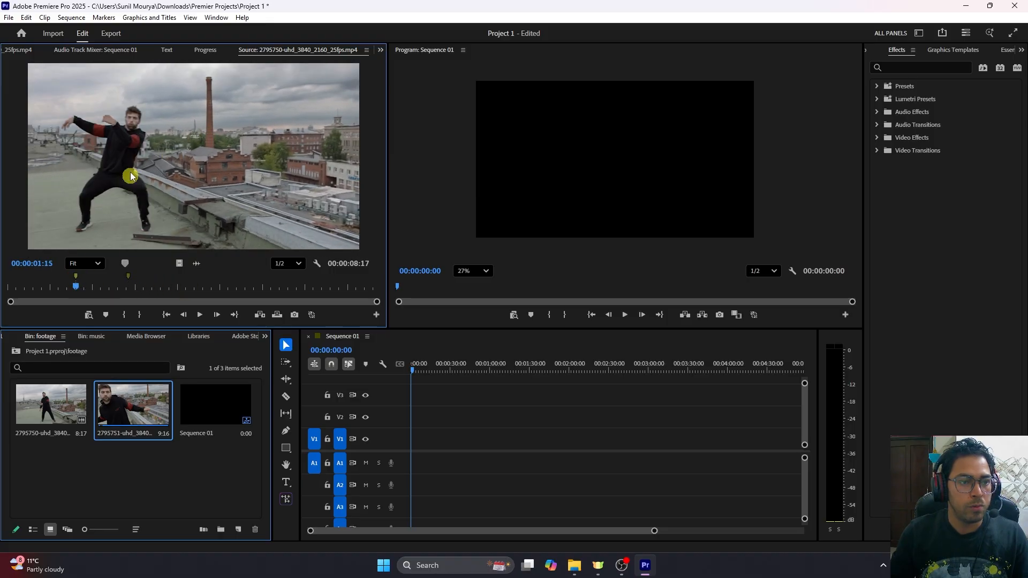
left_click(128, 276)
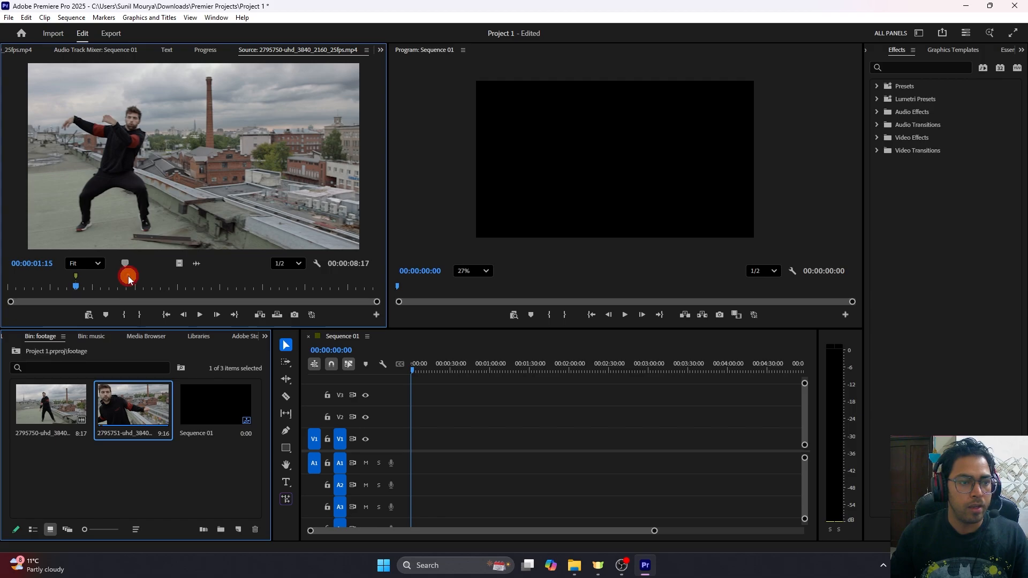
- Set the source clip's In point at the first marker, 00:00:01:15, and its Out point at the second marker, 00:00:02:21
left_click(76, 276)
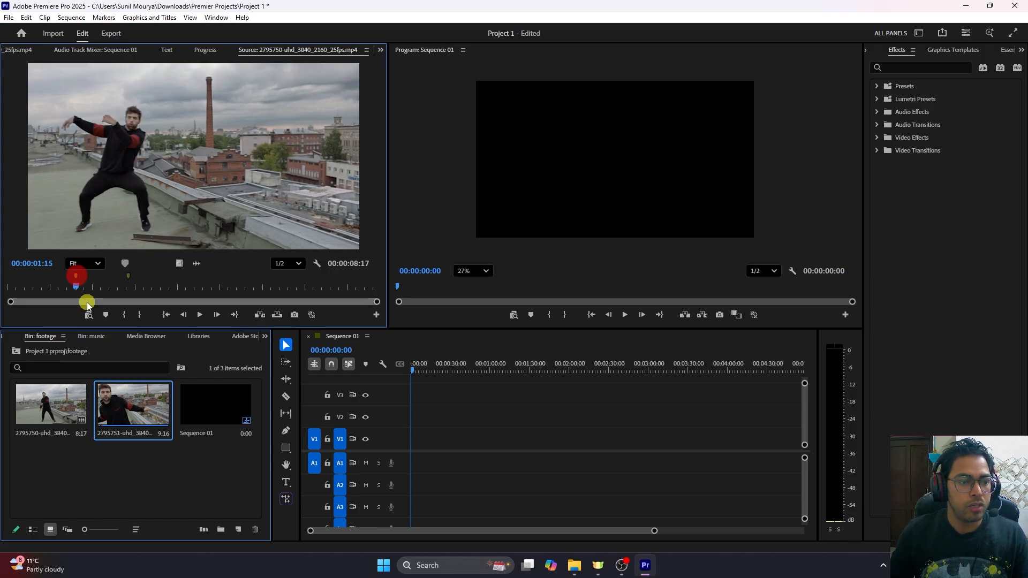
left_click(125, 314)
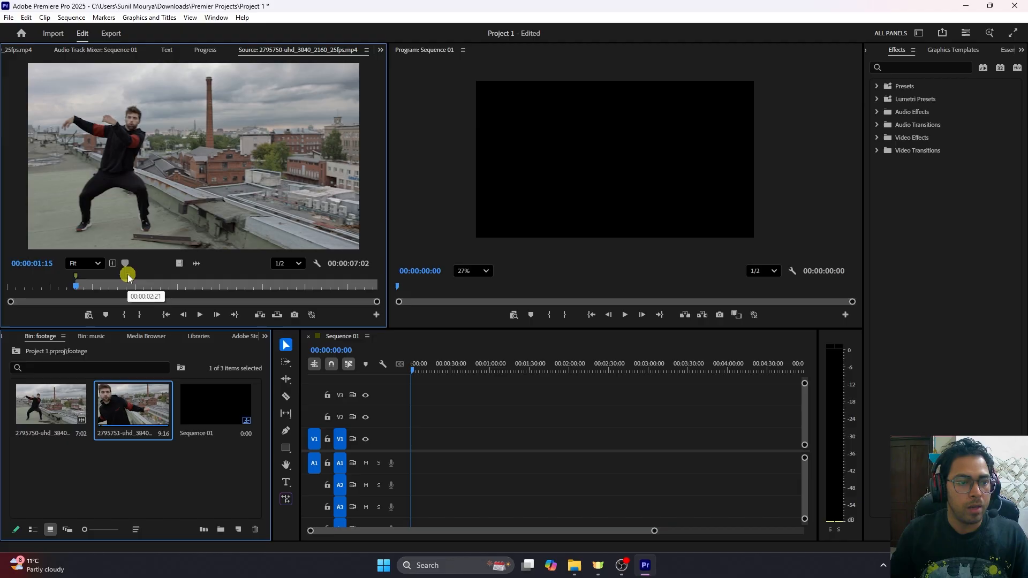
left_click(129, 278)
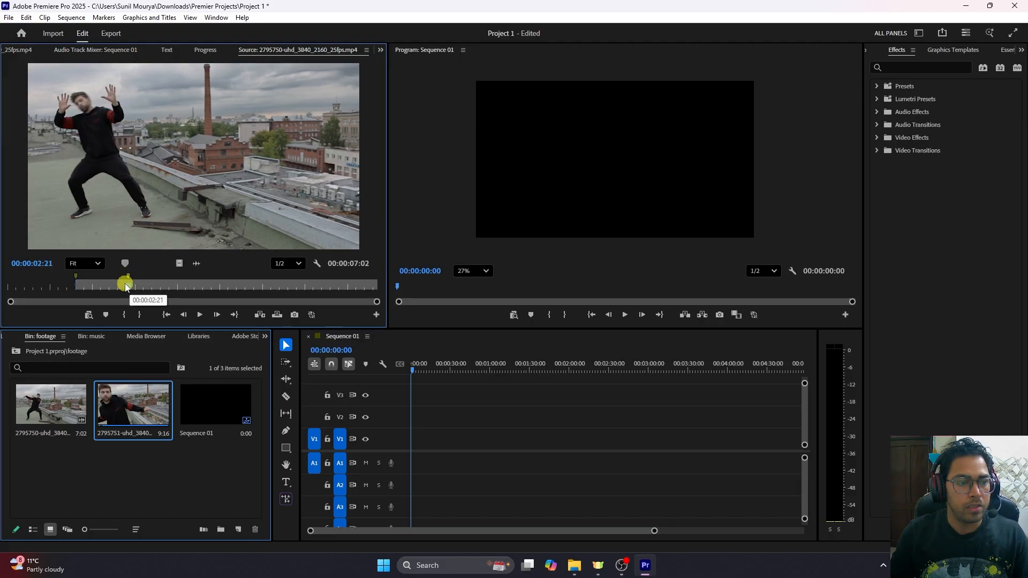
left_click(142, 317)
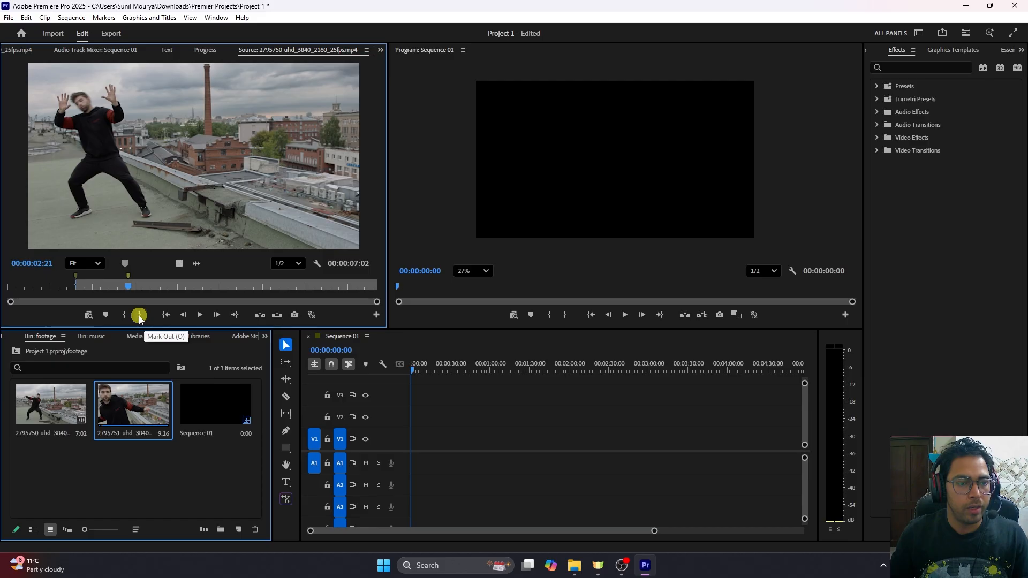
left_click(139, 317)
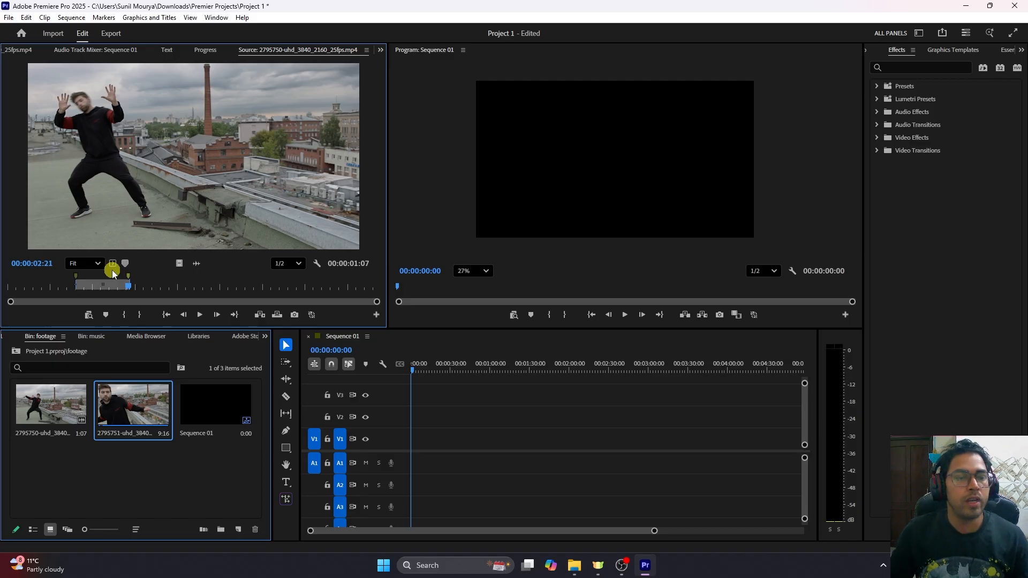
- Place the marked range of the source clip at the start of track V1, keeping the existing sequence settings
mouse_move(129, 276)
left_mouse_down()
mouse_move(248, 282)
mouse_move(237, 282)
left_mouse_up()
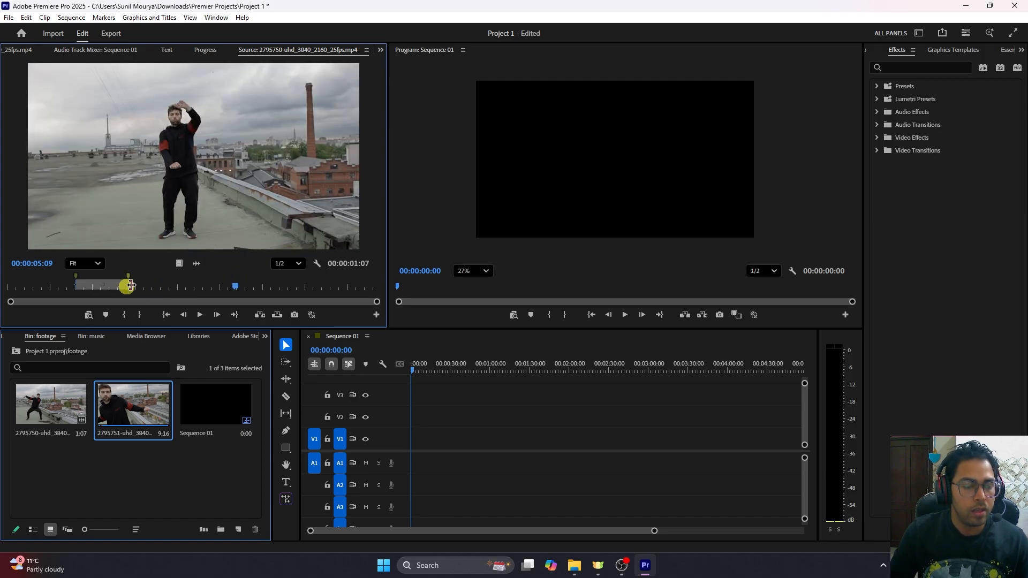
left_click_drag(234, 289, 204, 297)
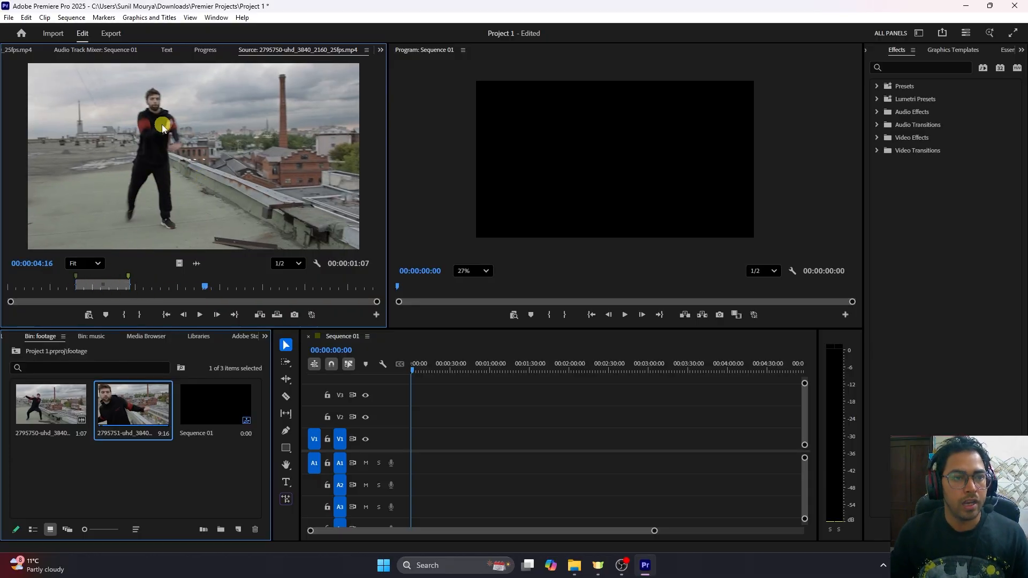
left_click_drag(260, 224, 410, 439)
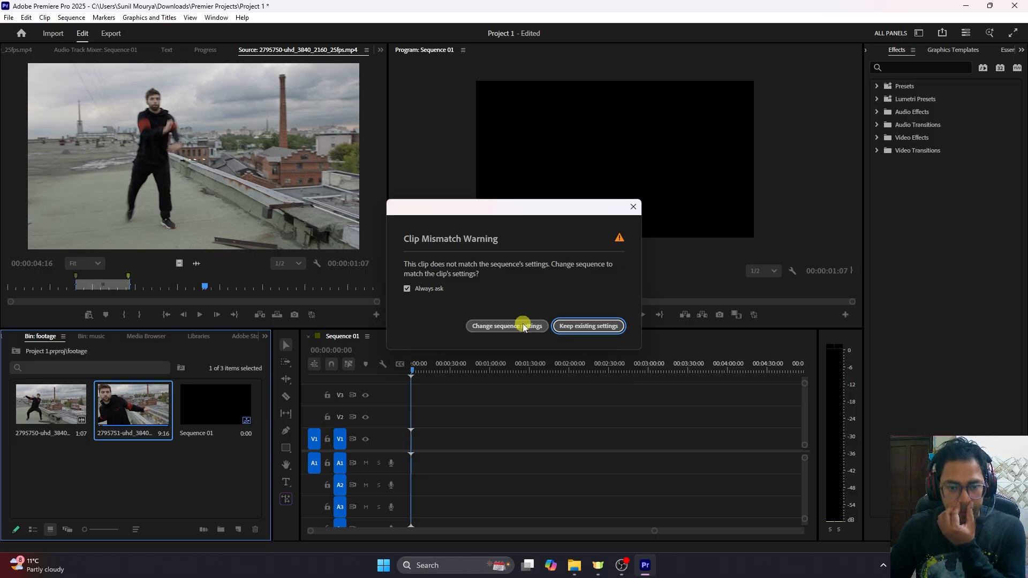
left_click(589, 326)
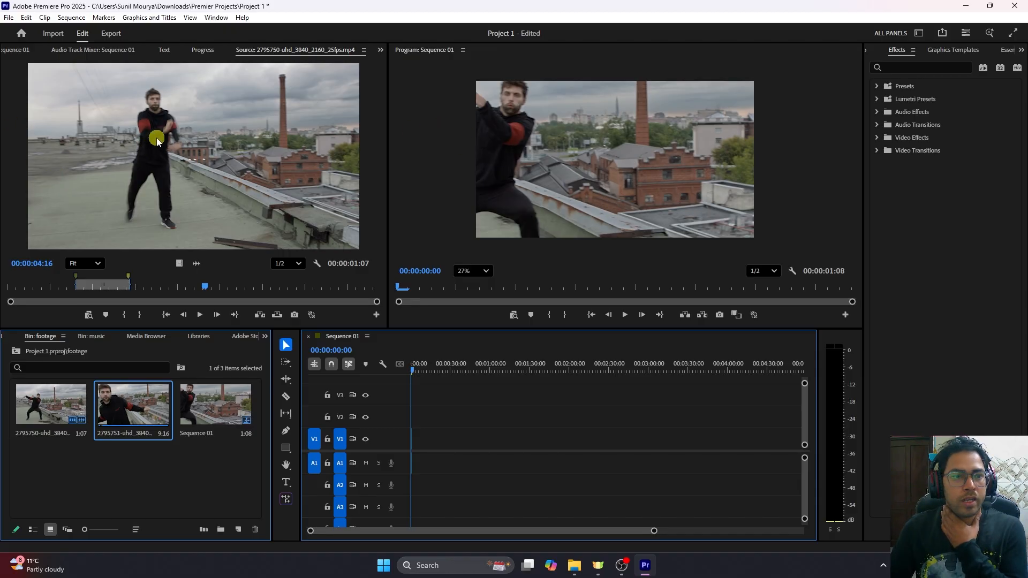
- Review the inserted clip in Sequence 01, zoomed in, and park the playhead at 00:00:00:11
left_click(113, 492)
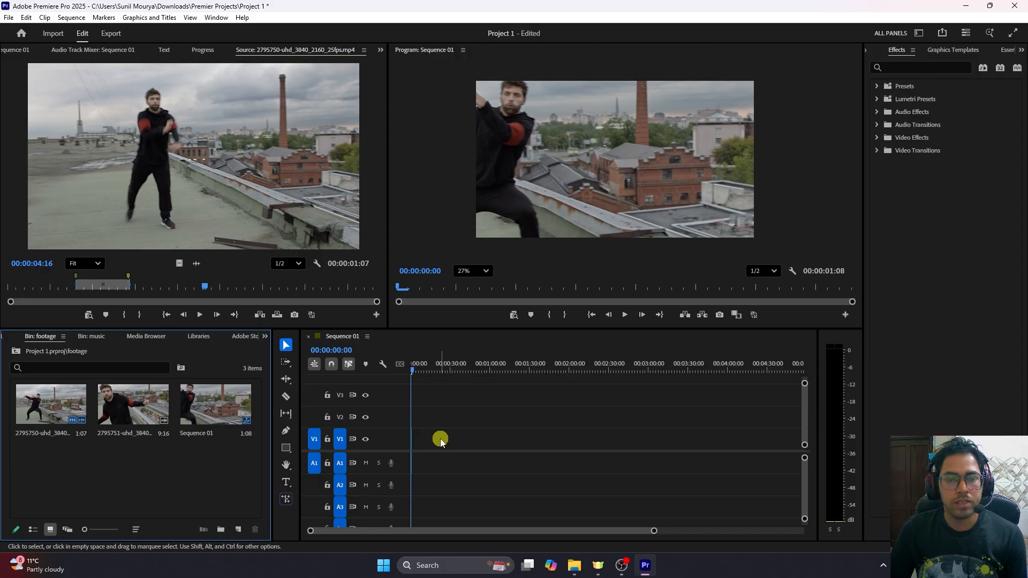
left_click_drag(654, 531, 510, 530)
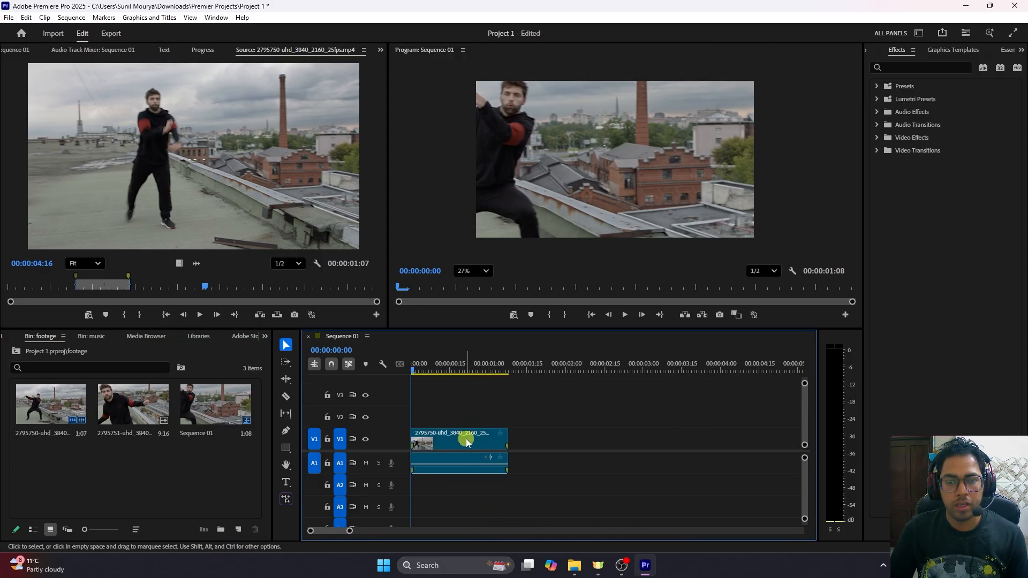
left_click(471, 436)
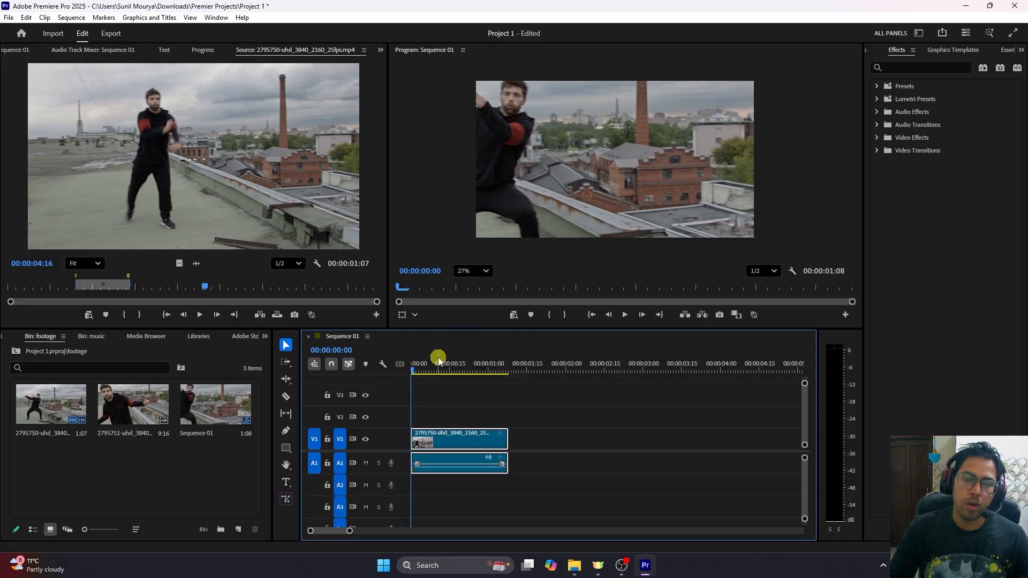
left_click_drag(436, 364, 384, 368)
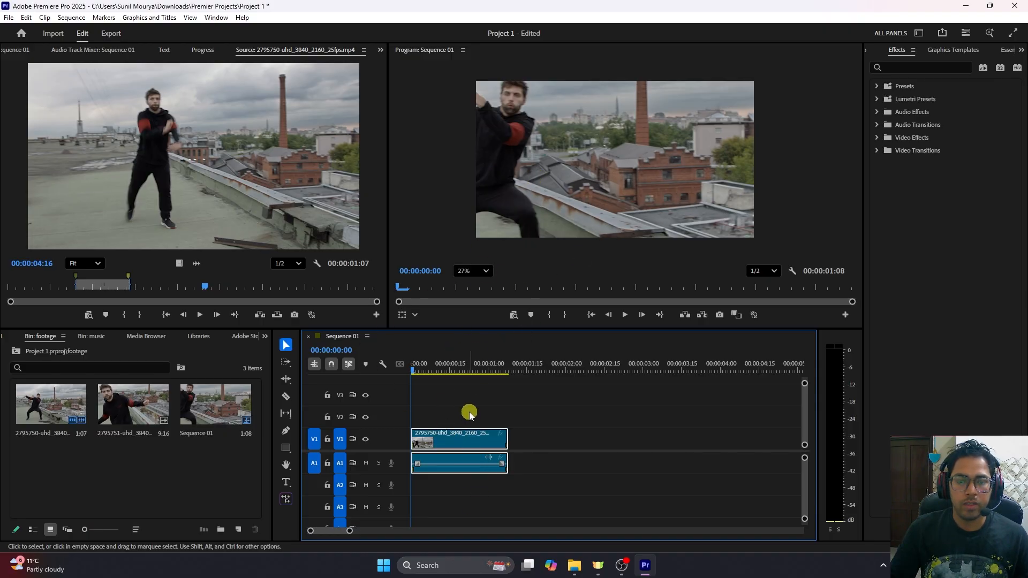
left_click_drag(453, 364, 439, 364)
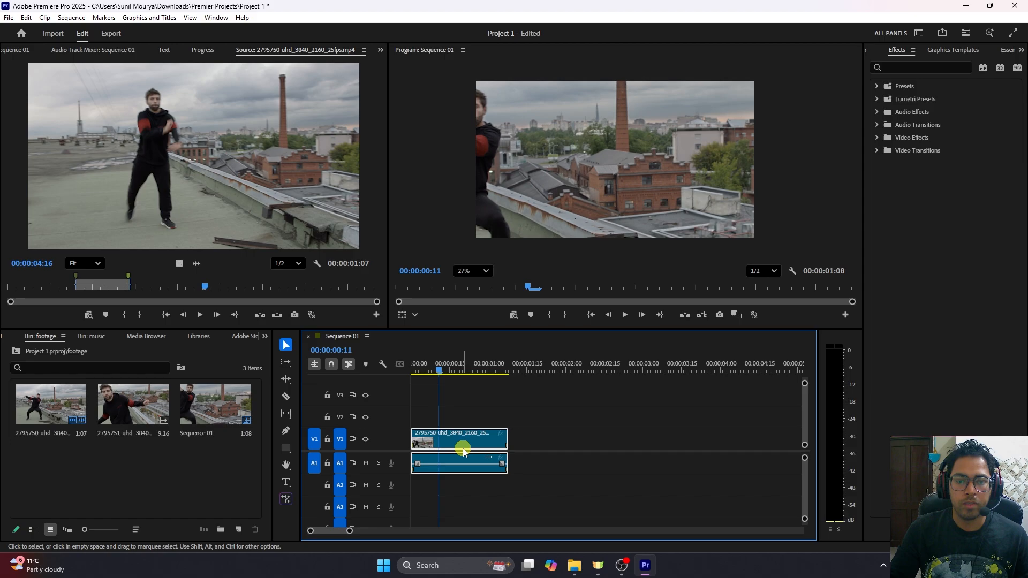
- Show the Effect Controls for the clip on track V1 of Sequence 01
left_click(380, 50)
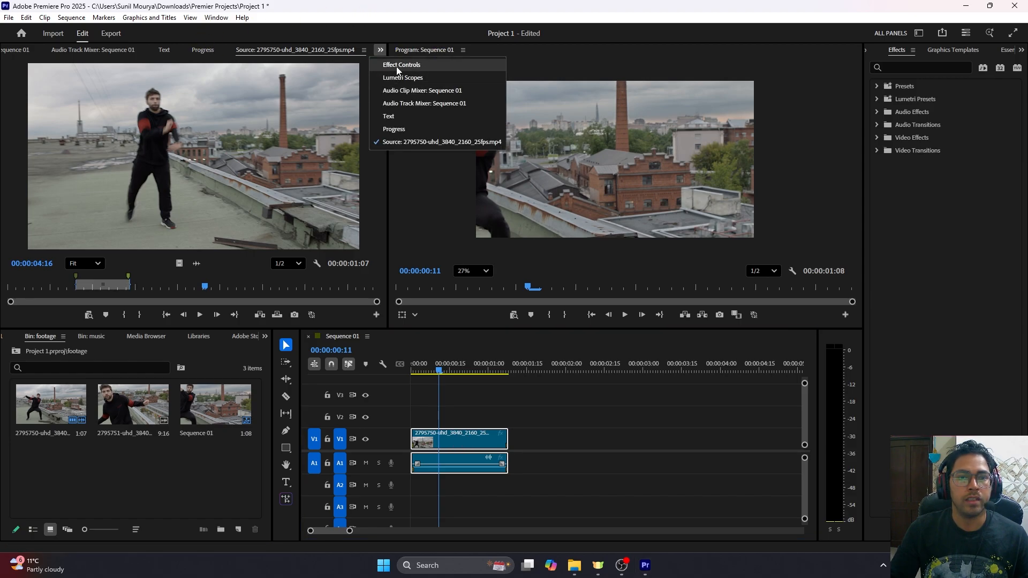
left_click(397, 64)
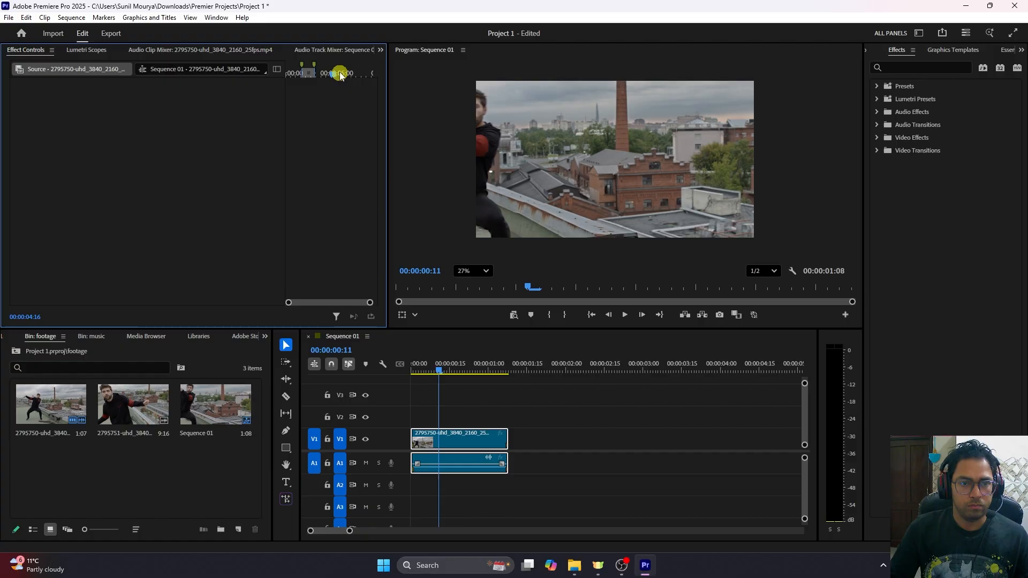
left_click(381, 50)
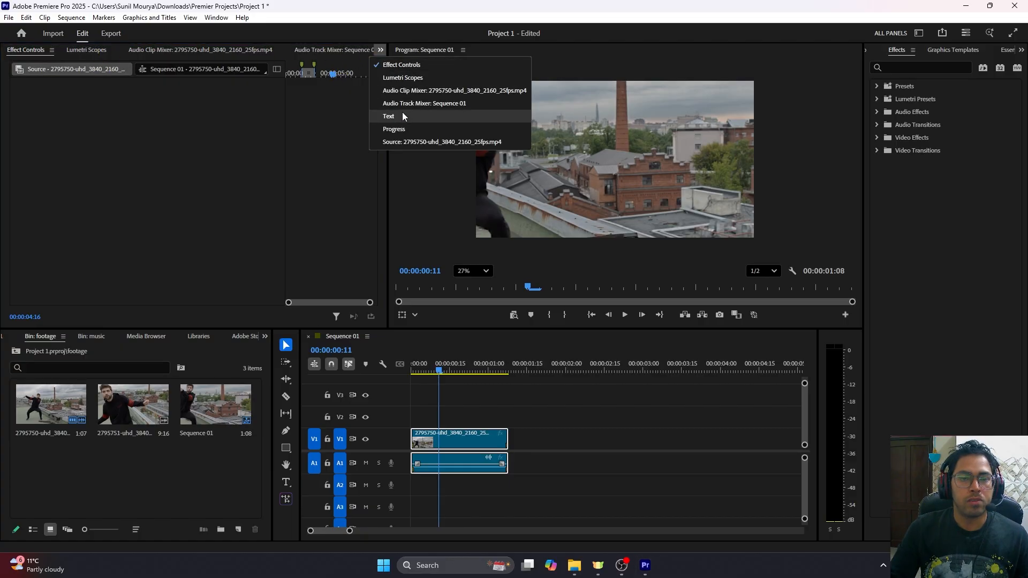
left_click(85, 50)
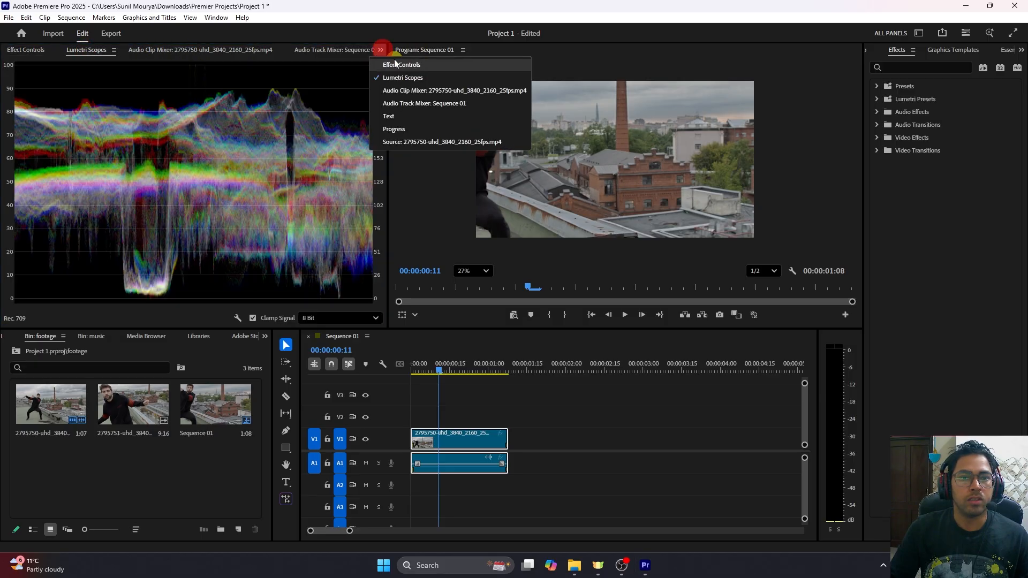
left_click(396, 63)
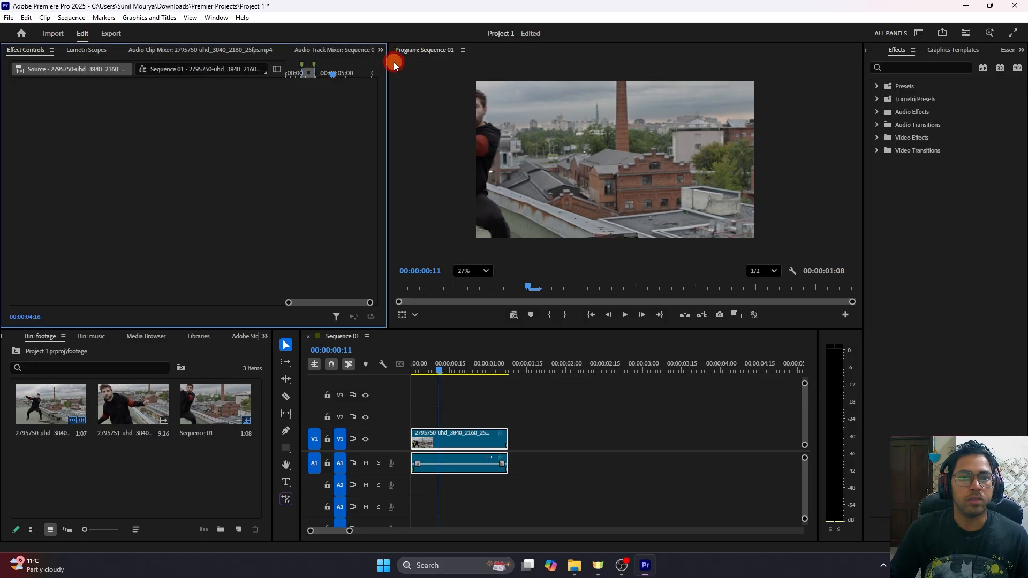
left_click(453, 436)
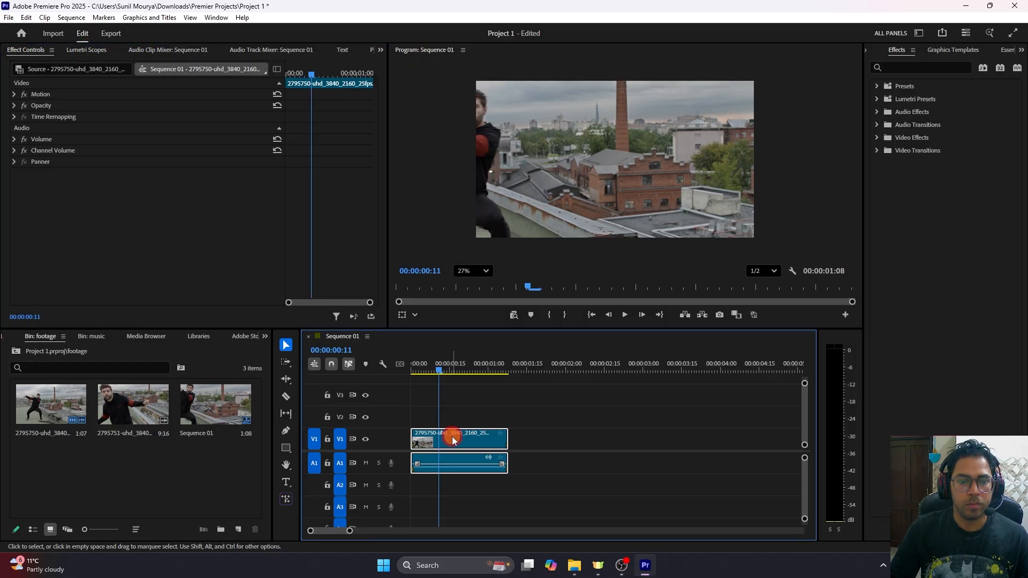
- Set the Motion Scale of the clip on V1 to 50
left_click(13, 95)
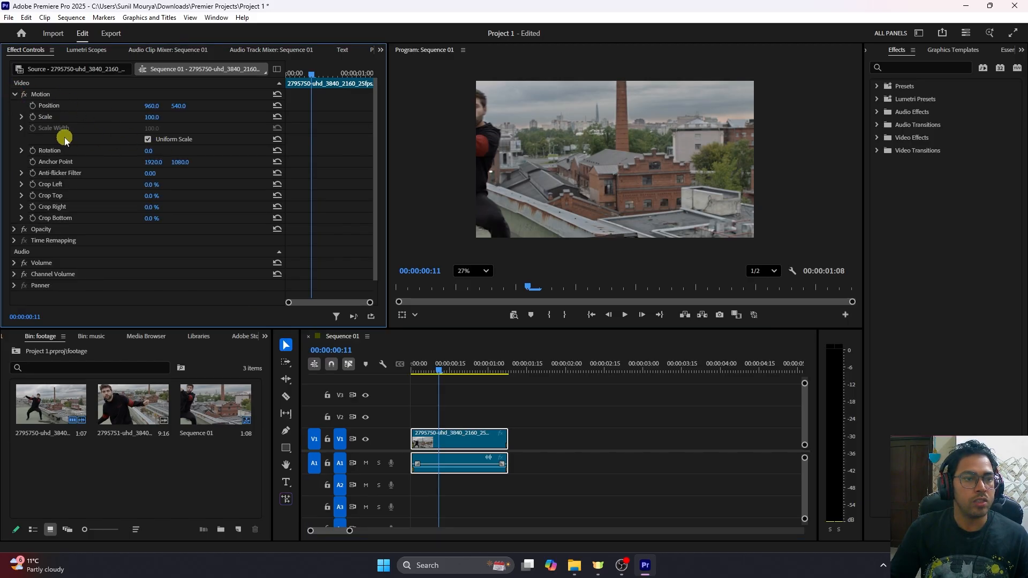
left_click_drag(152, 119, 129, 115)
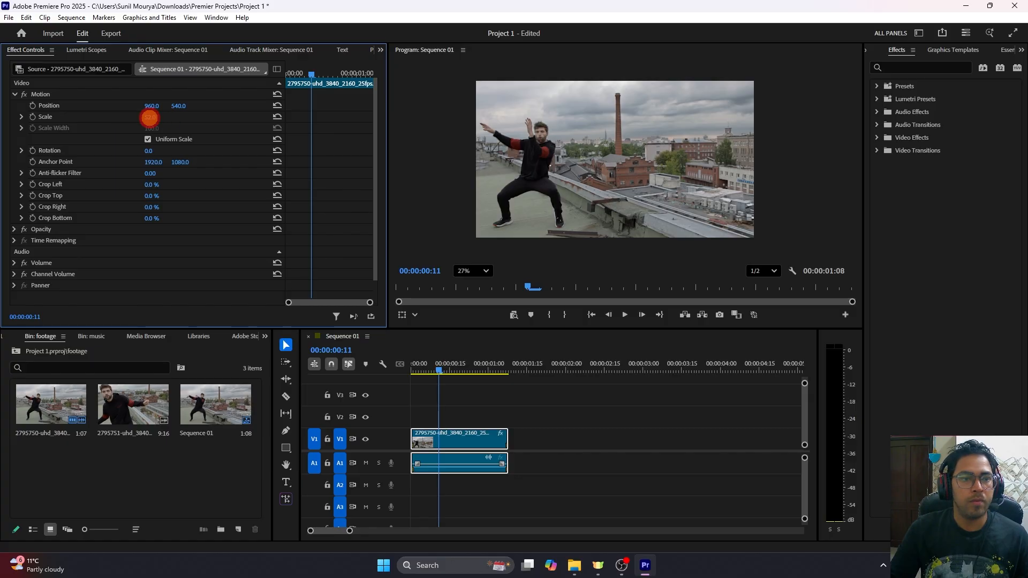
left_click(152, 117)
type("50")
key("Return")
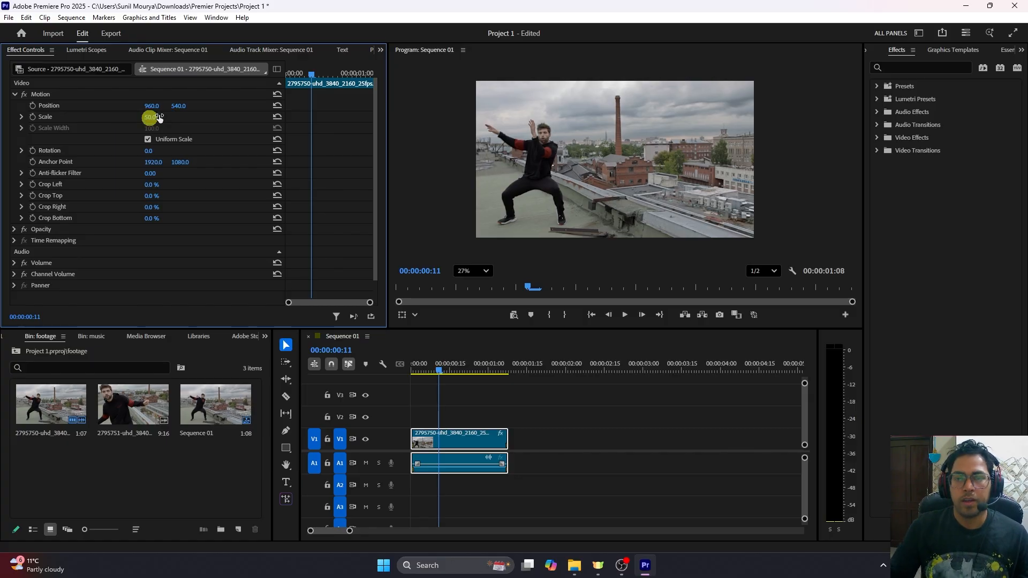
- Scrub and play the rescaled clip in Sequence 01 to check its framing
left_click(534, 457)
mouse_move(443, 373)
left_mouse_down()
mouse_move(402, 371)
mouse_move(448, 369)
mouse_move(427, 369)
left_mouse_up()
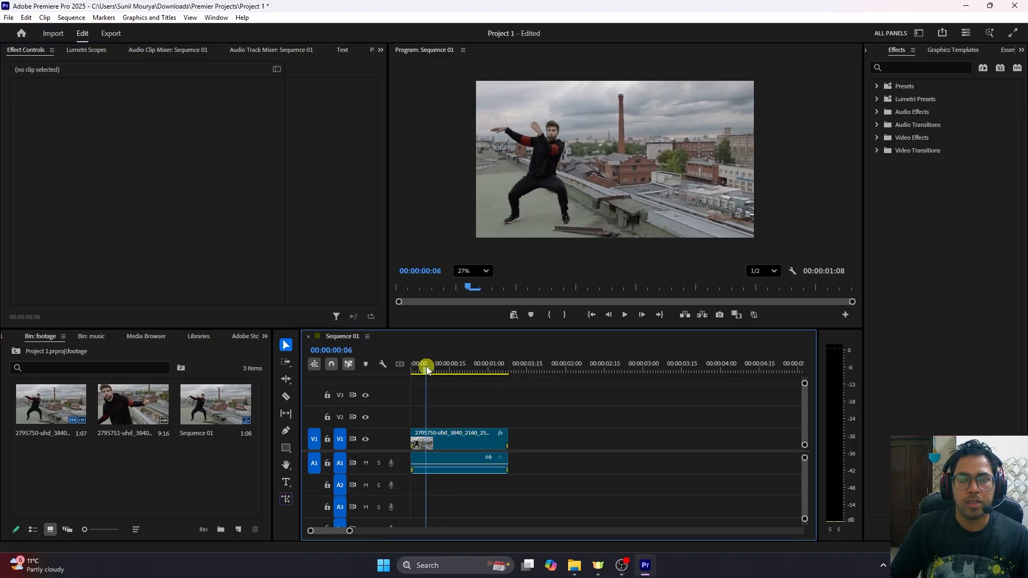
left_click(451, 438)
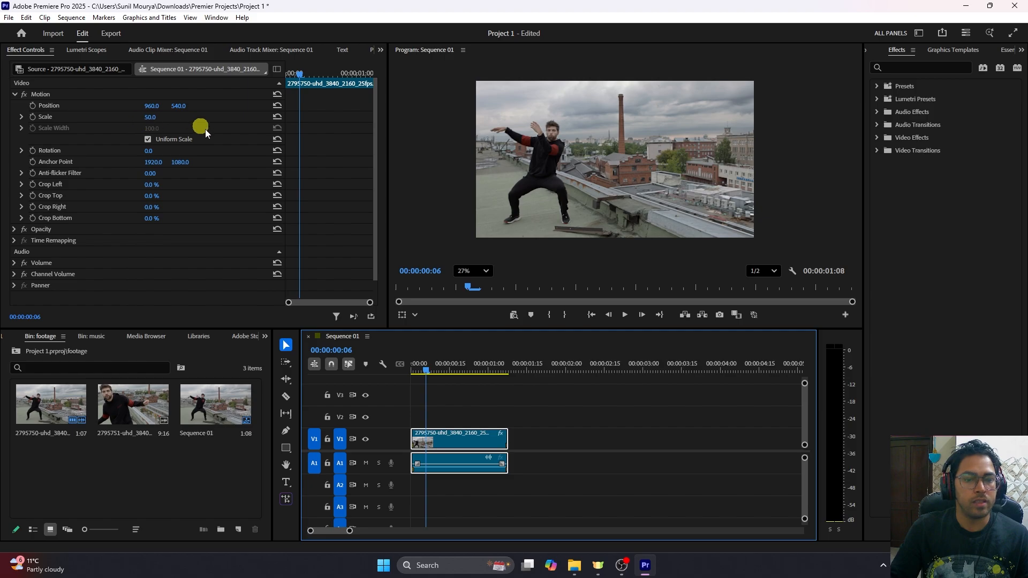
key("space")
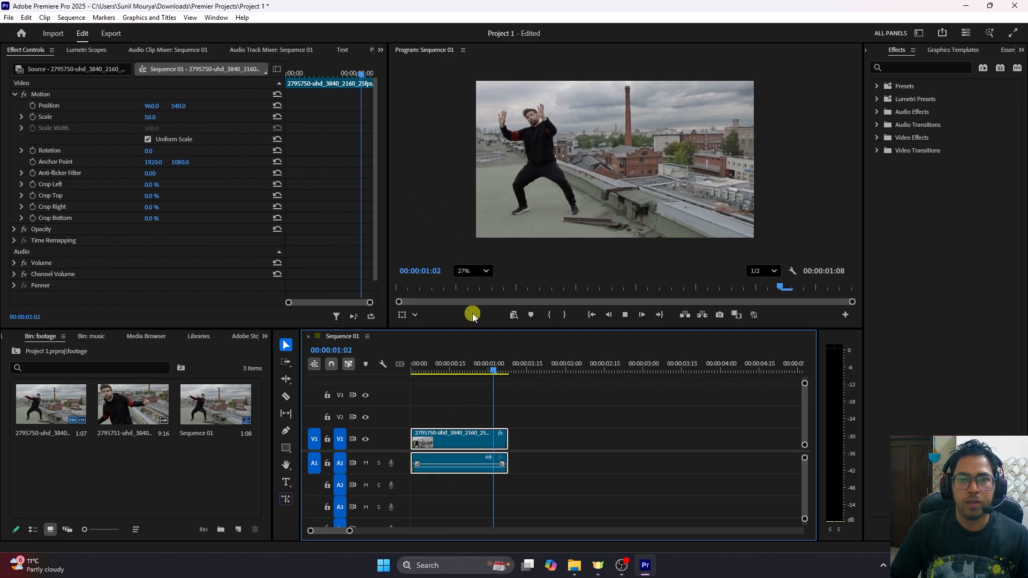
left_click_drag(497, 368, 390, 370)
key("space")
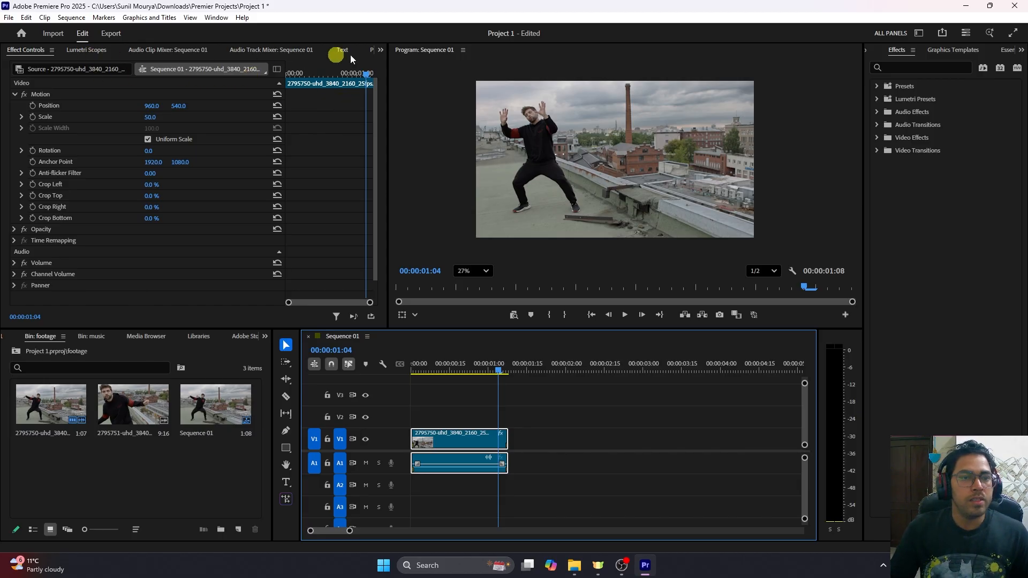
- Show the source clip 2795750-uhd_3840_2160_25fps.mp4 in the Source Monitor again
left_click(380, 49)
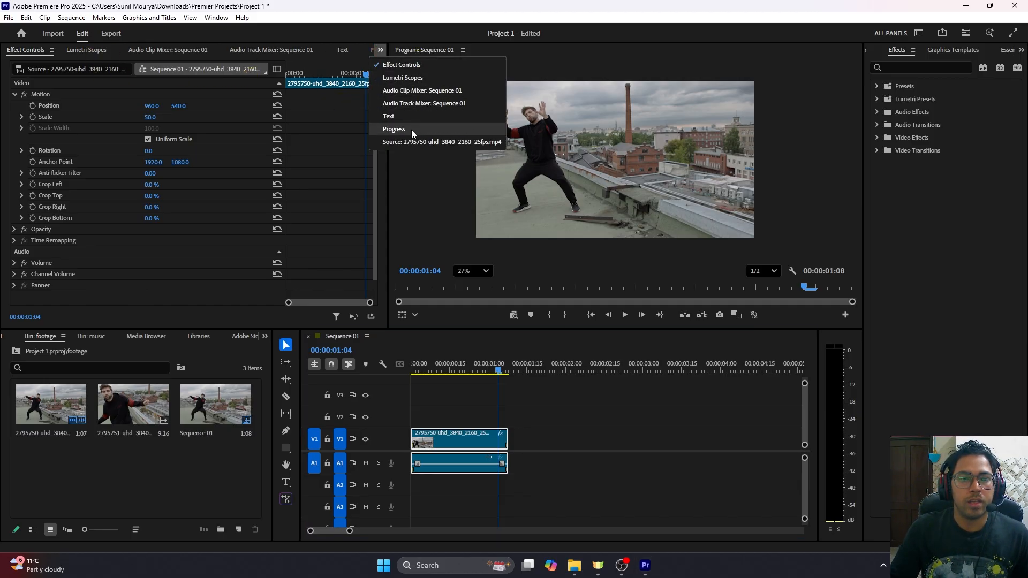
left_click(361, 121)
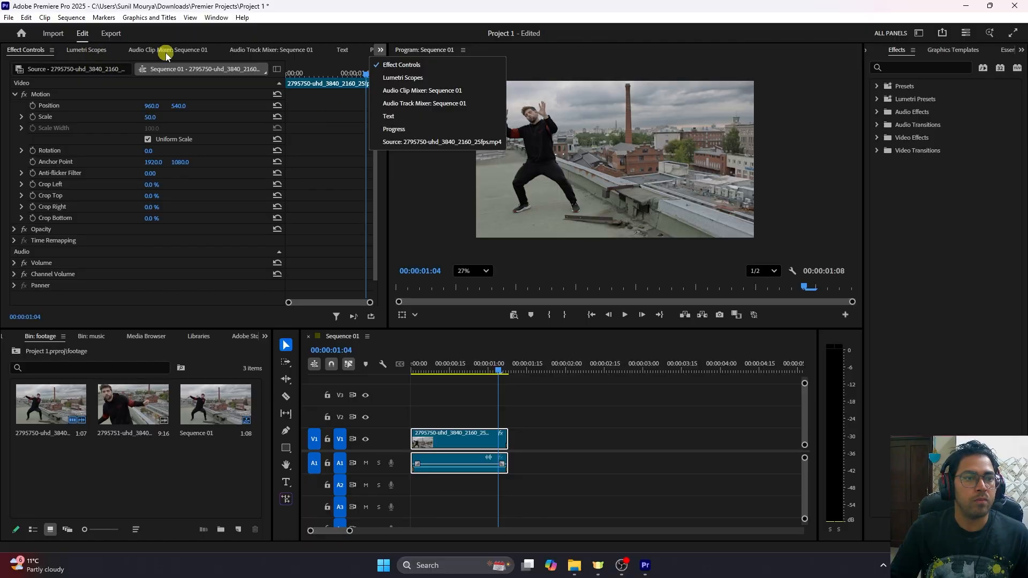
left_click(407, 142)
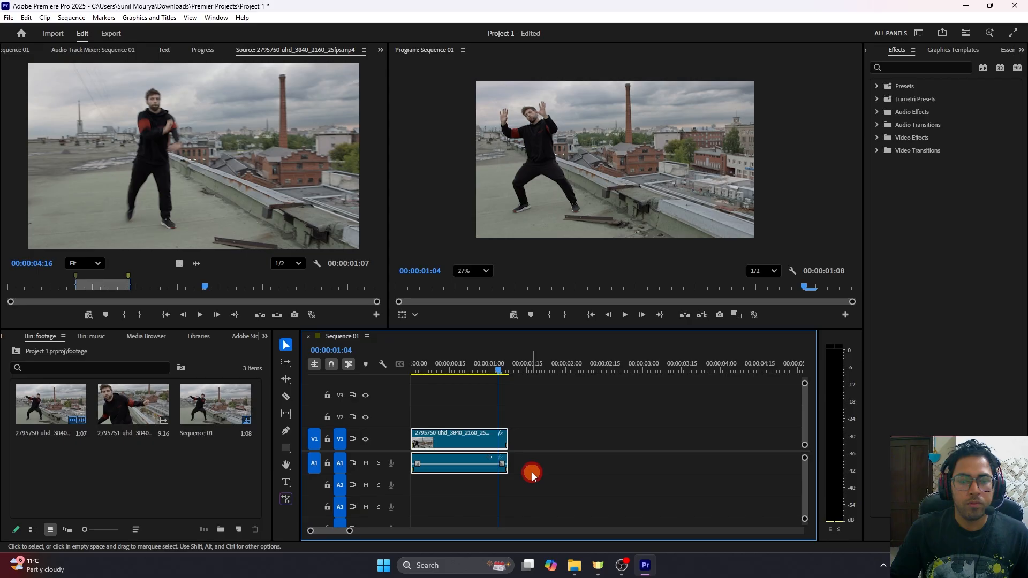
- Delete the clip from Sequence 01 and place the marked source range at the start of V1, changing the sequence settings to match it
left_click_drag(532, 472, 406, 396)
key("Delete")
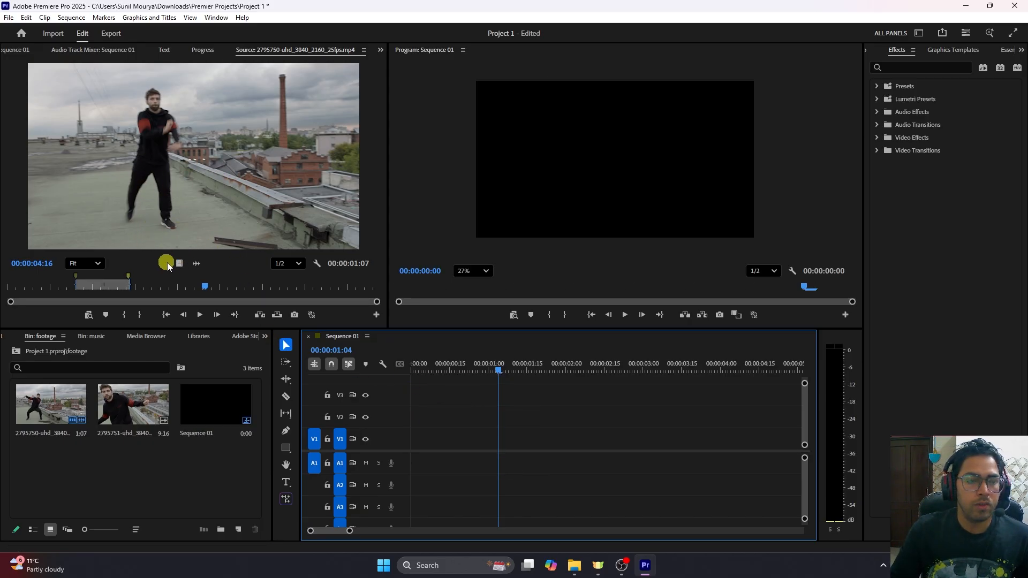
left_click_drag(172, 211, 410, 437)
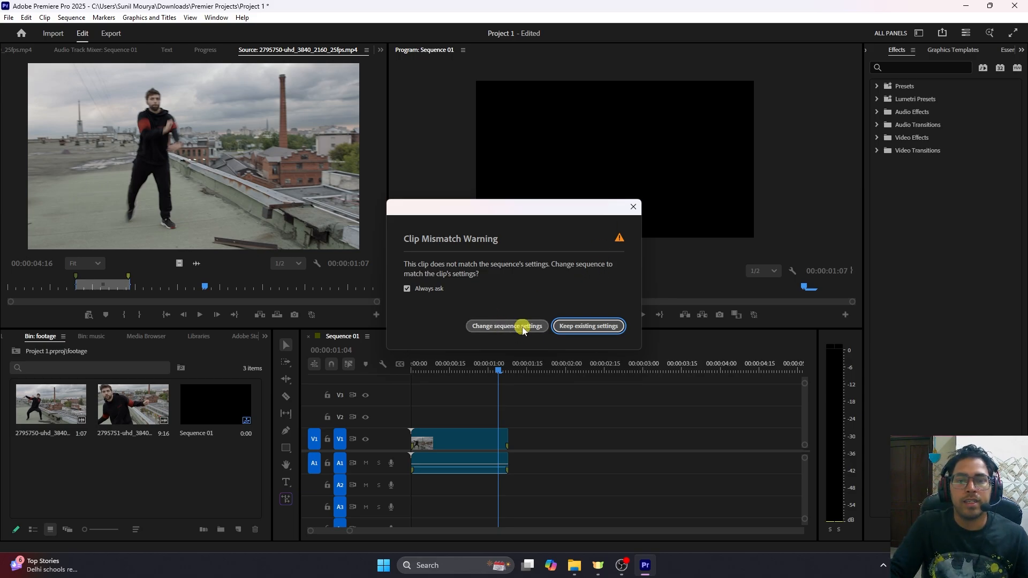
left_click(507, 326)
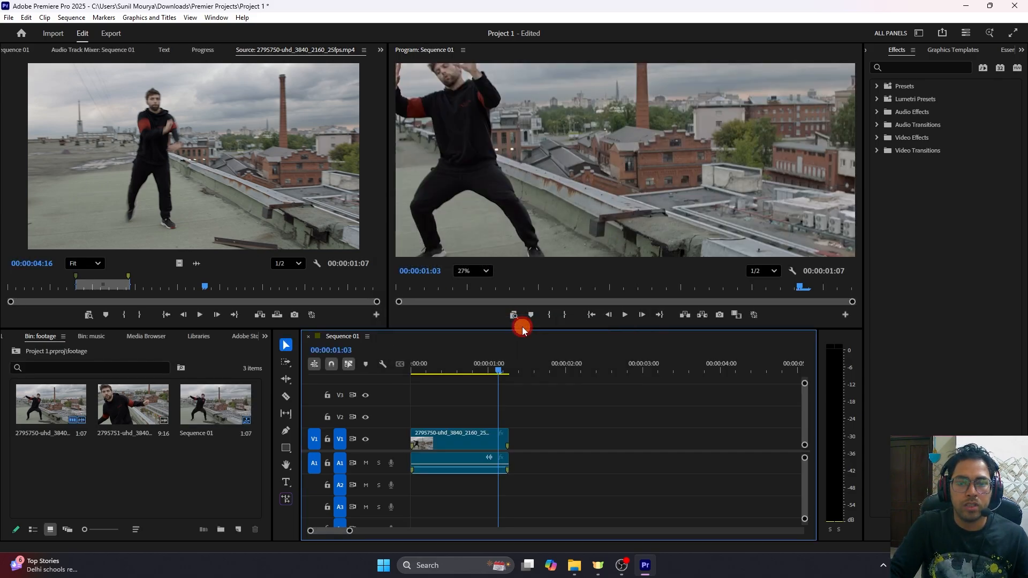
- Fit the picture in the Program Monitor and park the sequence playhead at 00:00:00:15
left_click(486, 273)
left_click(481, 284)
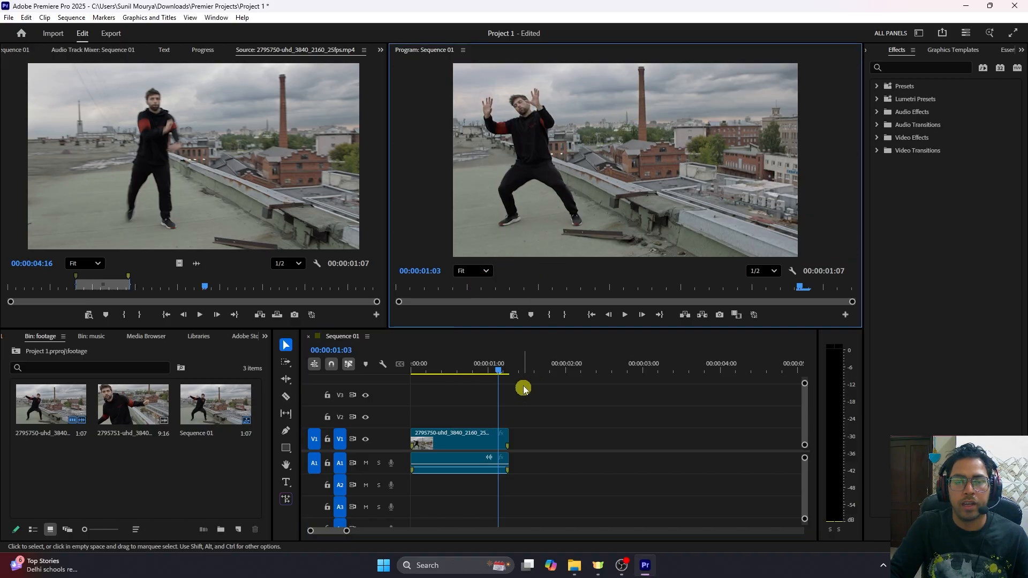
left_click_drag(488, 369, 458, 368)
- Examine the frame size in the Sequence Settings of Sequence 01 and close them without changes
right_click(216, 413)
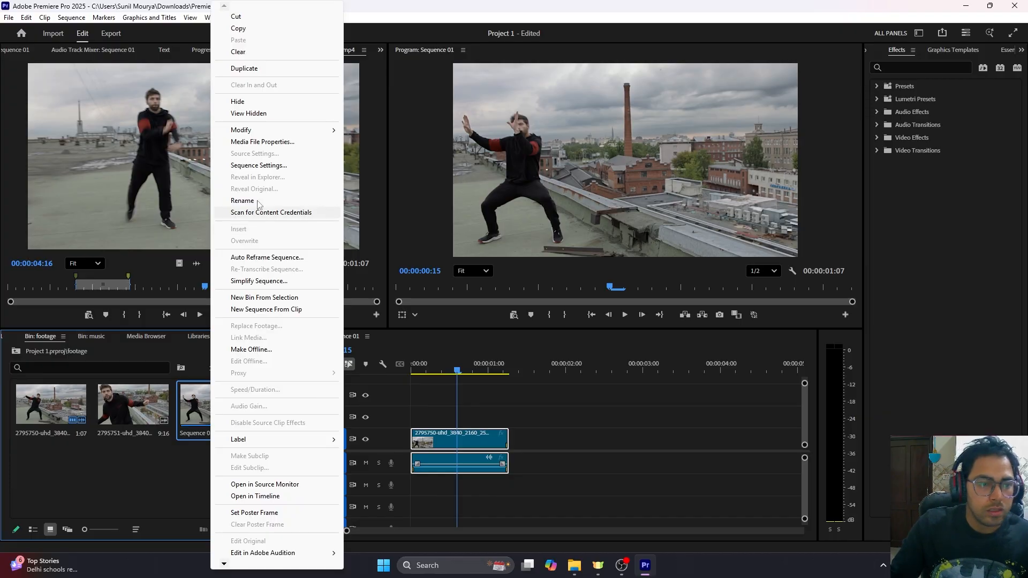
left_click(261, 165)
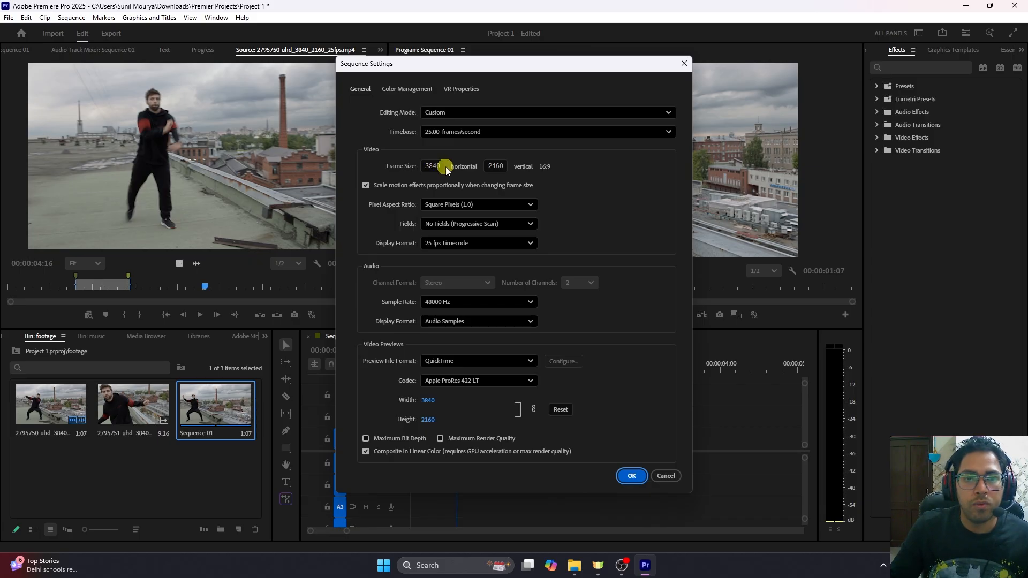
left_click(492, 166)
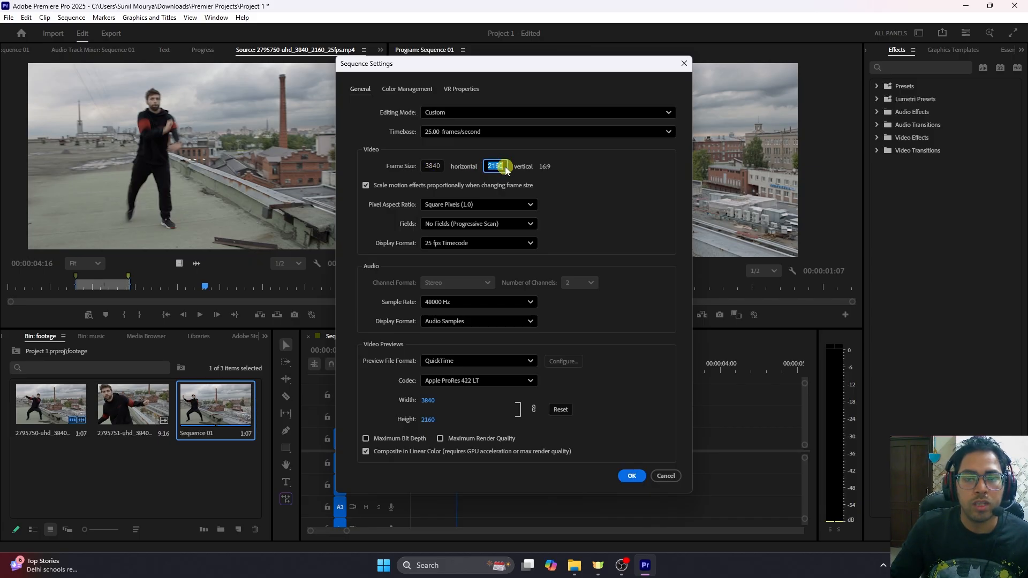
left_click(556, 178)
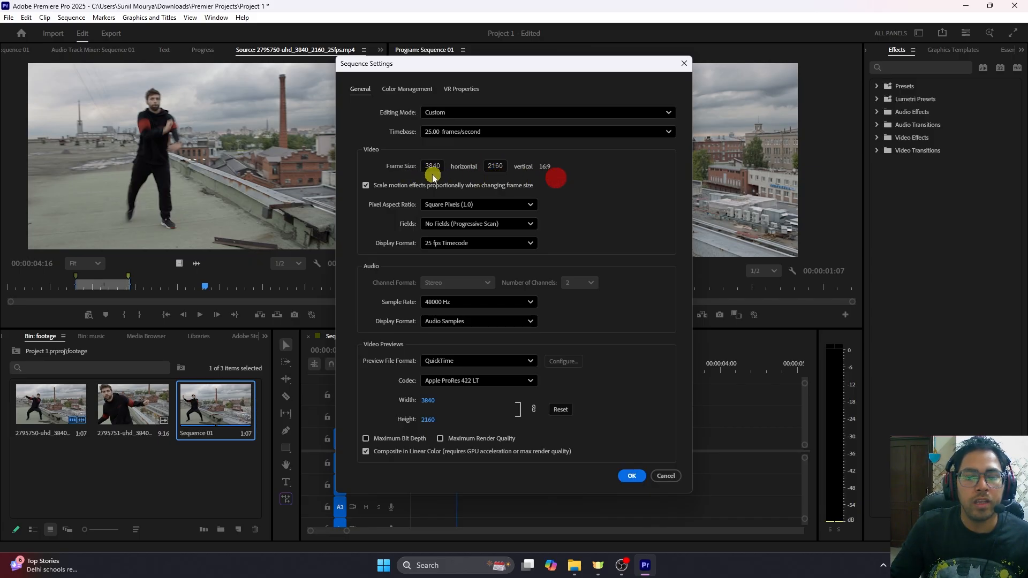
left_click(497, 167)
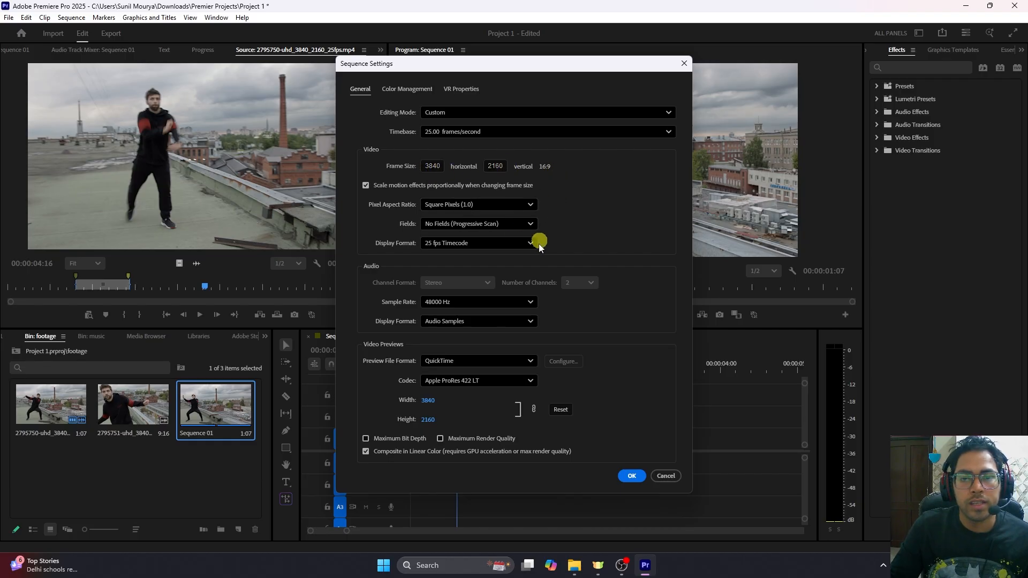
left_click(667, 478)
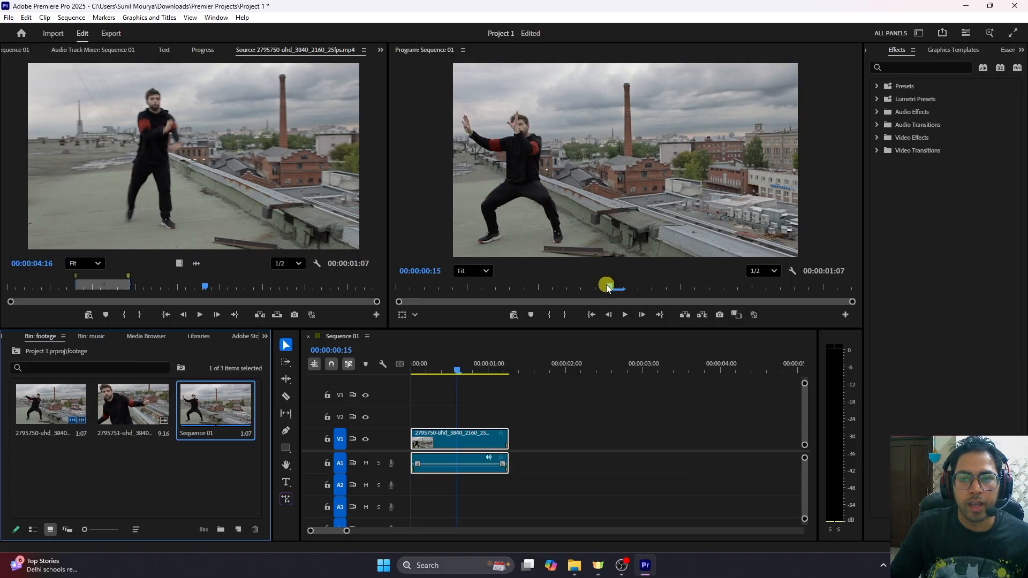
- Scrub and play the clip in Sequence 01 to review the marked section of the dance
left_click_drag(606, 288, 516, 285)
left_click(532, 467)
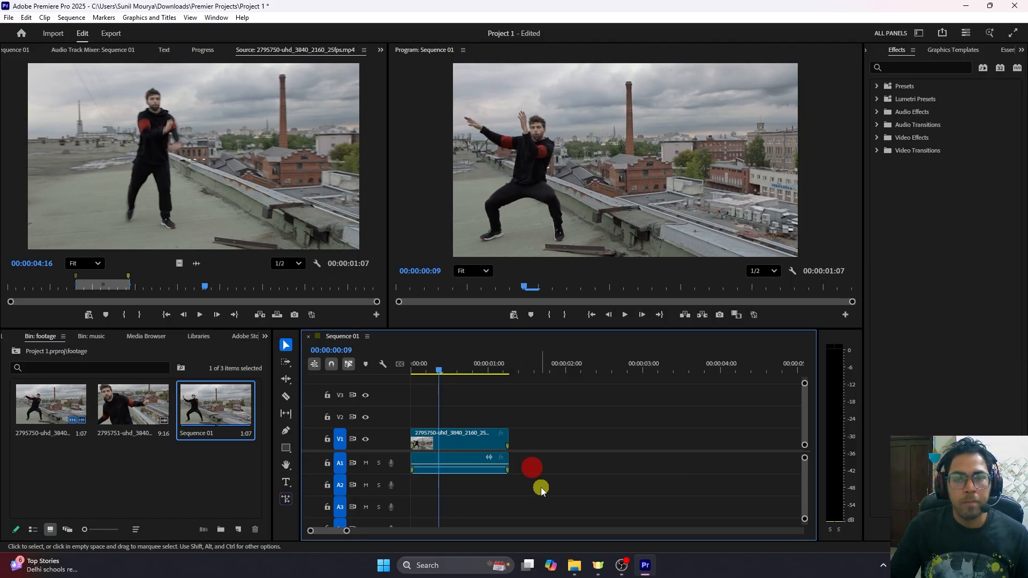
left_click_drag(436, 371, 387, 370)
key("space")
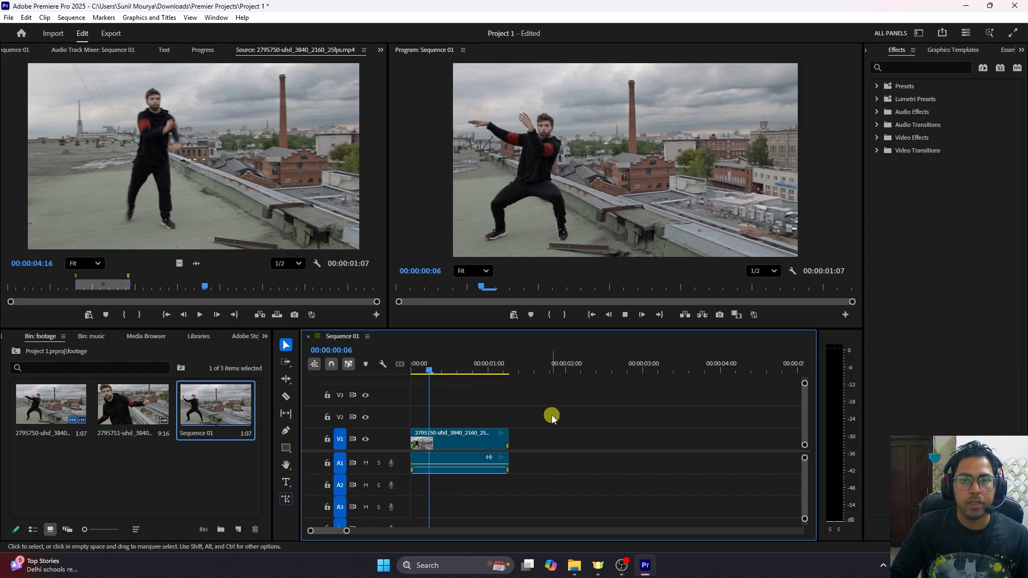
key("space")
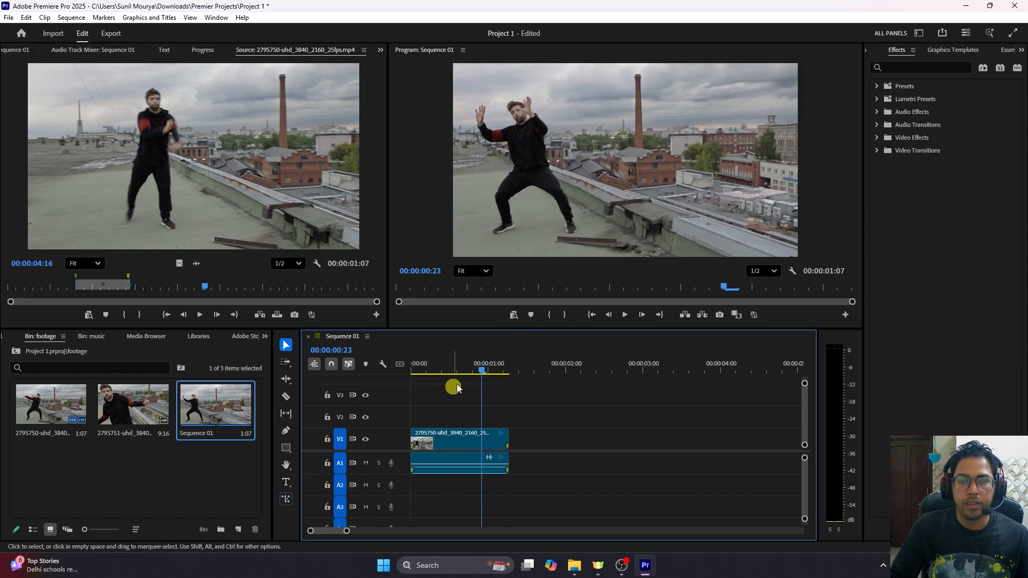
left_click_drag(477, 368, 465, 368)
key("space")
key("space")
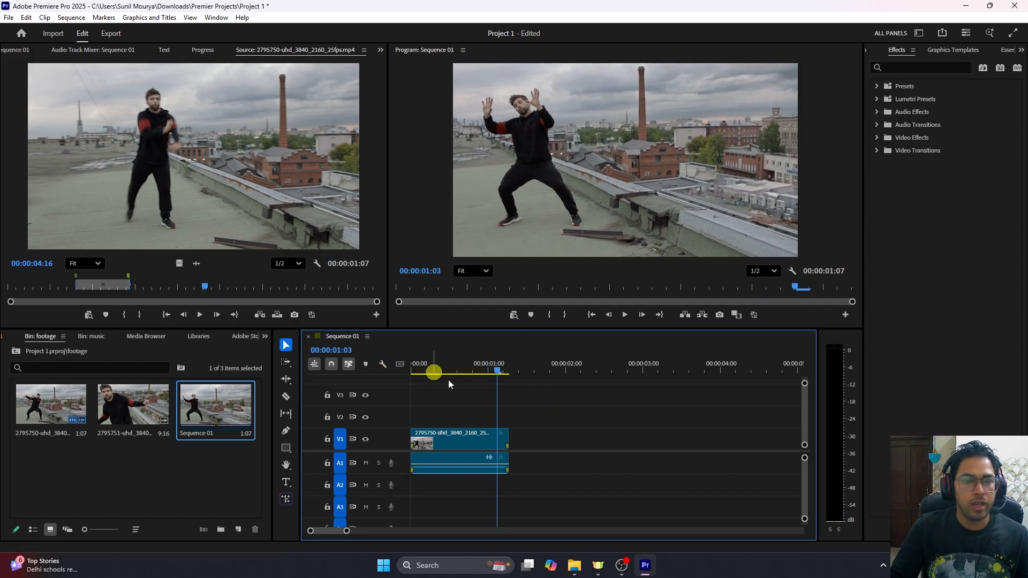
- Try extending the end of the clip on V1 to about 00:00:04:06, play the extension, and undo it
left_click_drag(508, 445, 734, 449)
key("space")
key("space")
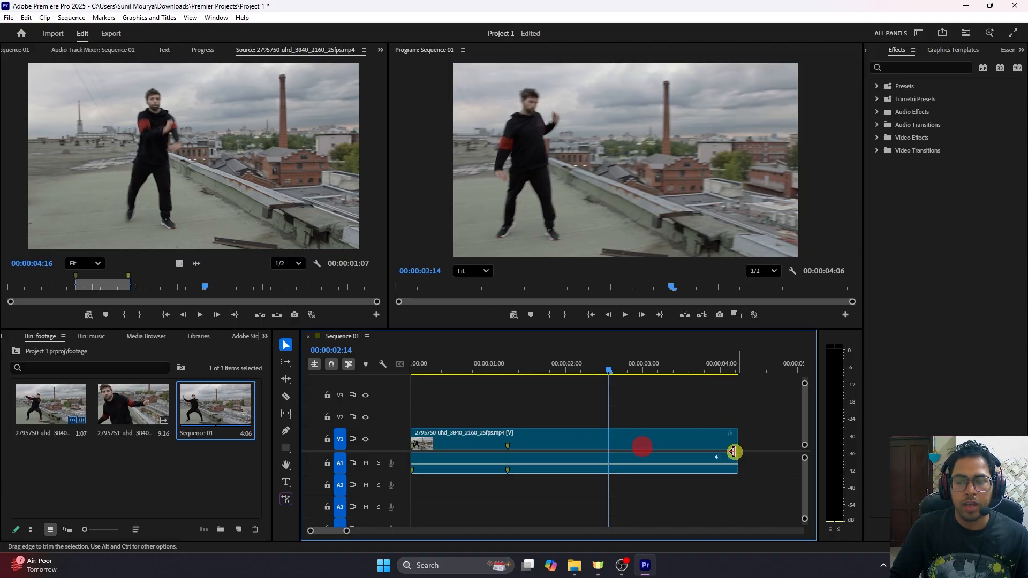
key("ctrl+z")
key("ctrl+z")
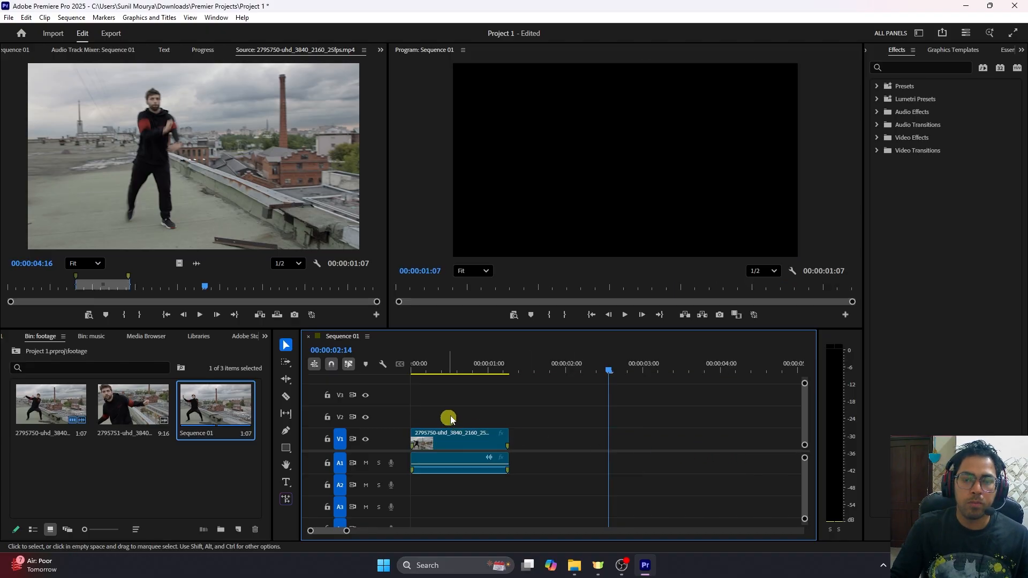
- Park the sequence playhead at 00:00:01:00 and mark a new 00:00:01:15 range in the source clip with its Out point at 00:00:06:11
left_click_drag(499, 369, 467, 369)
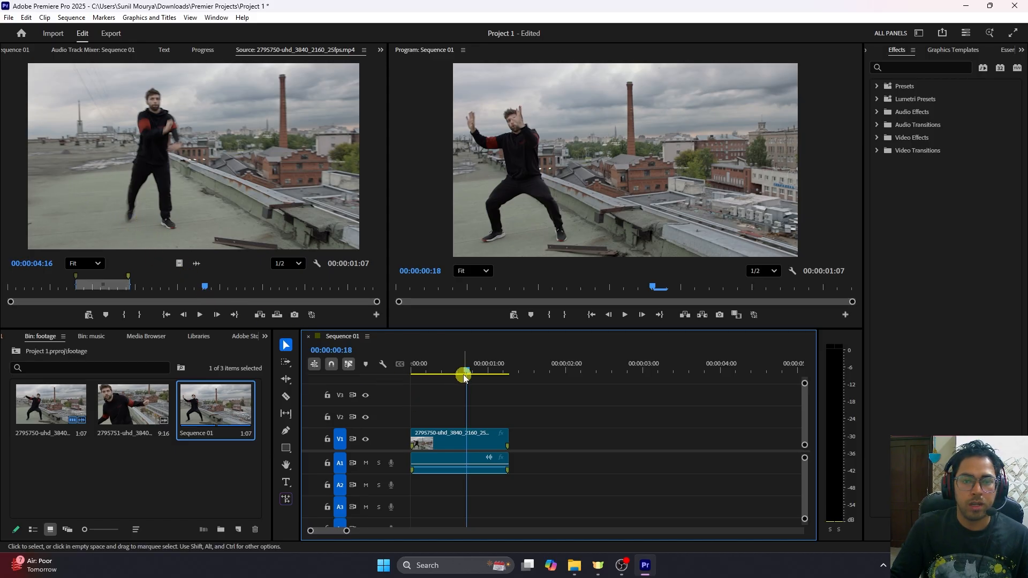
left_click_drag(465, 375, 488, 370)
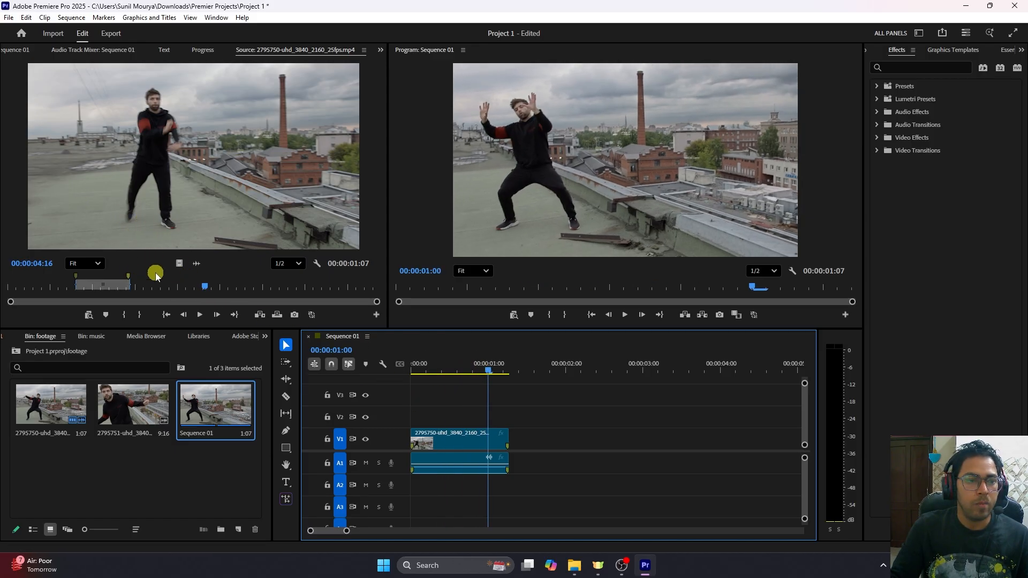
left_click_drag(156, 277, 215, 288)
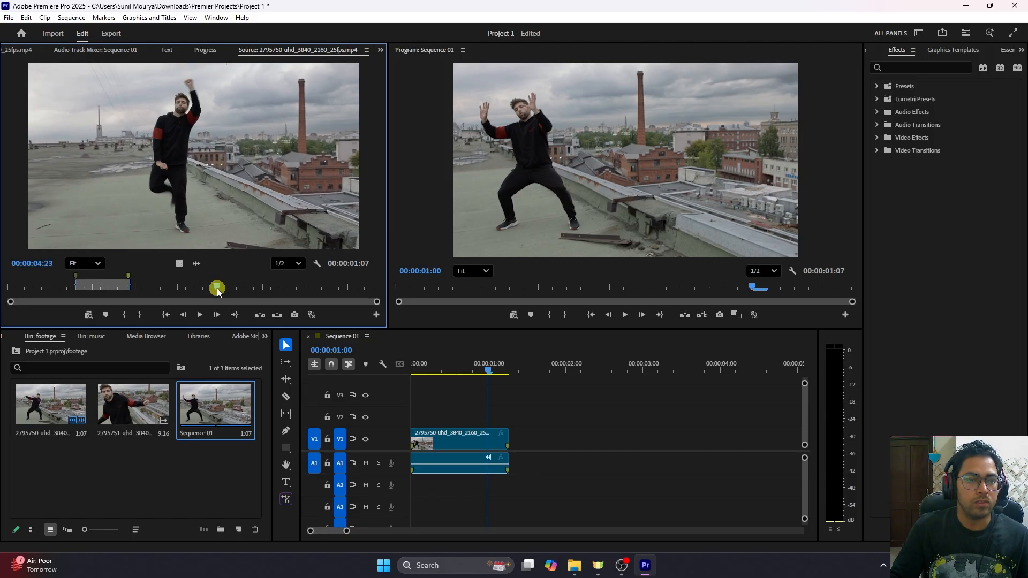
left_click(123, 316)
left_click_drag(215, 288, 281, 287)
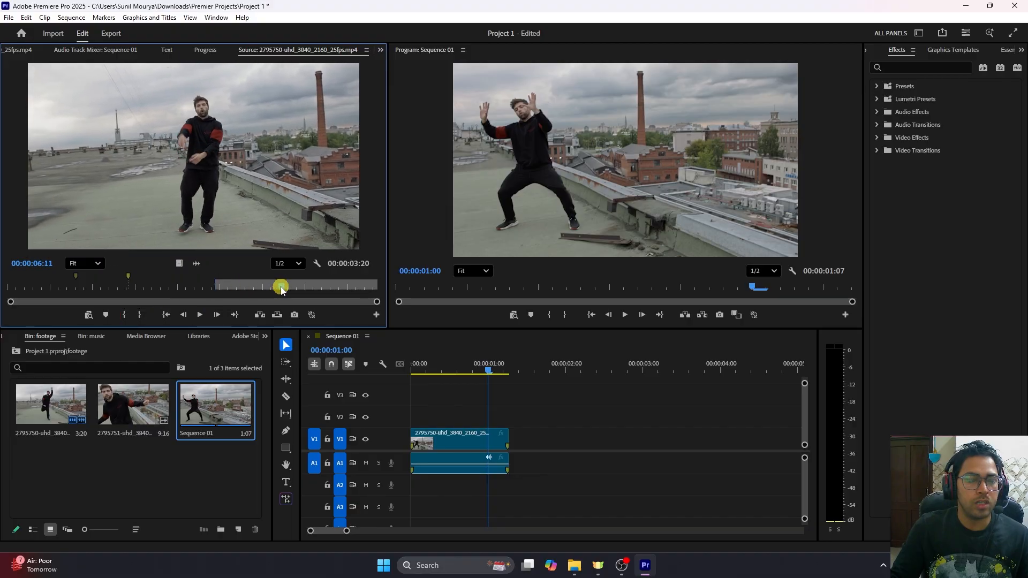
left_click(139, 316)
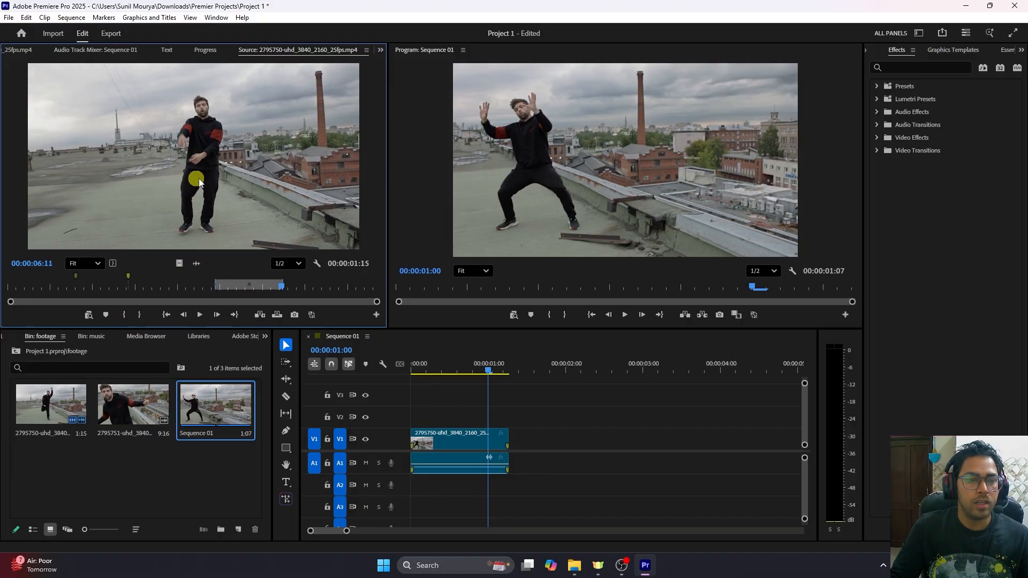
- Place the newly marked source range directly after the first clip on V1 and play across the cut
left_click_drag(199, 182, 517, 438)
key("space")
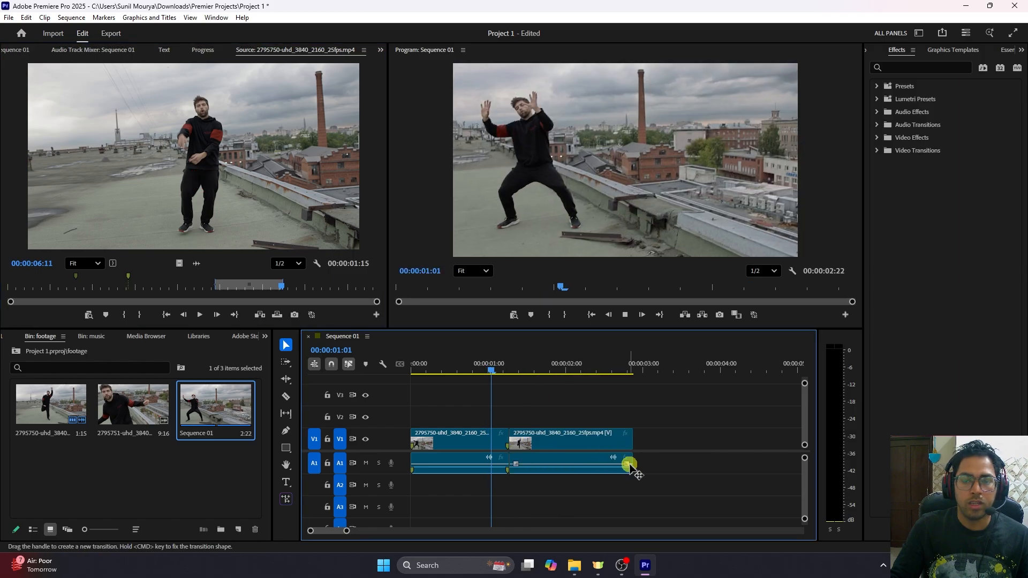
key("space")
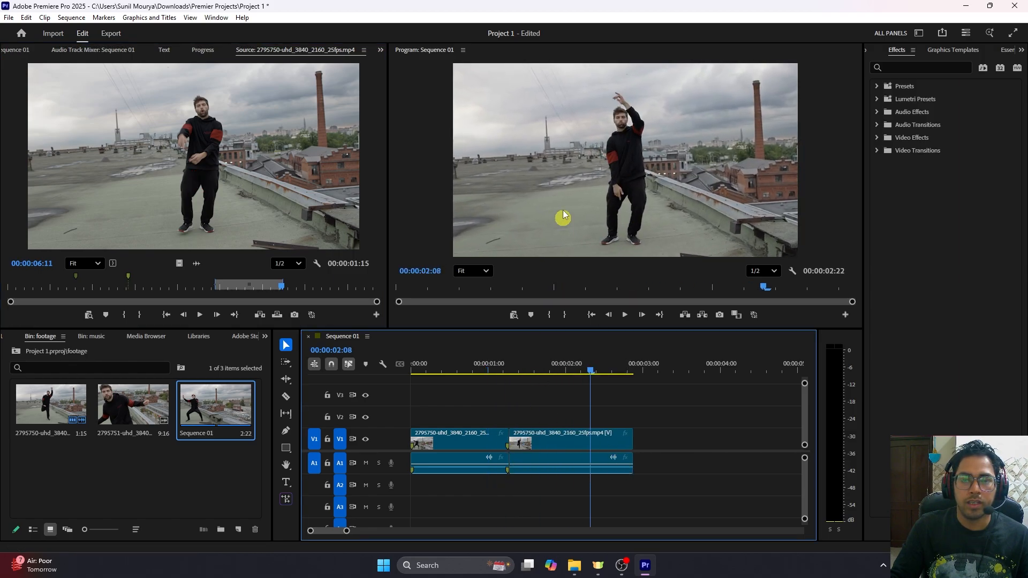
left_click_drag(591, 368, 457, 379)
key("space")
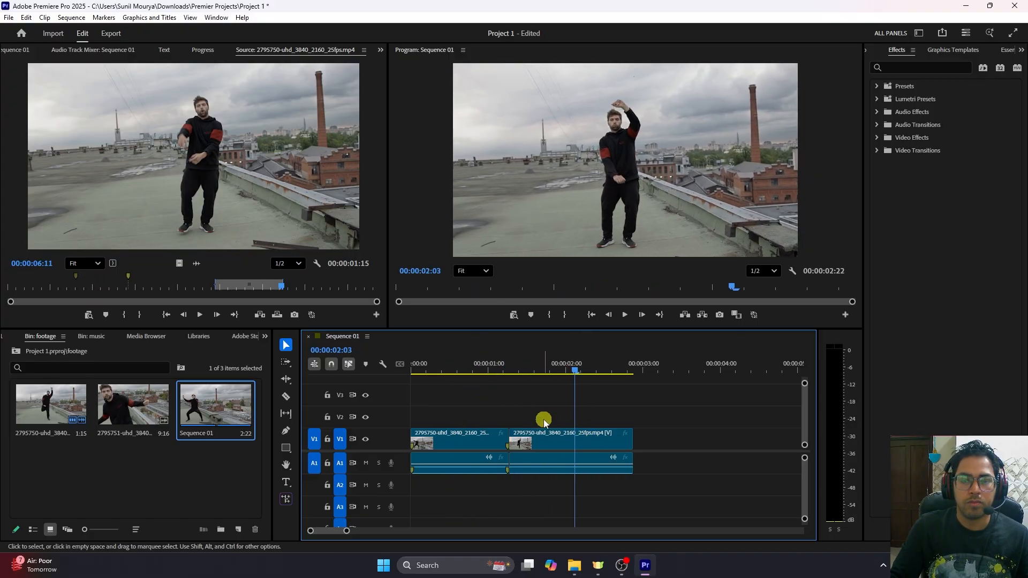
- Delete both clips from Sequence 01
left_click_drag(542, 420, 462, 402)
key("Delete")
key("Delete")
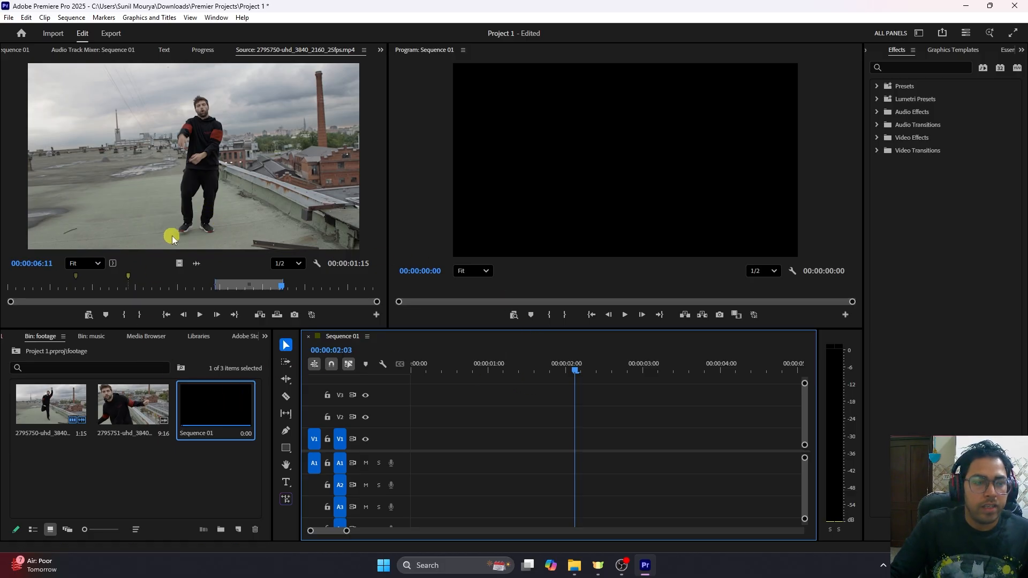
- Place the marked source range with both video and audio at the start of Sequence 01, and delete that linked clip
left_click_drag(184, 191, 408, 456)
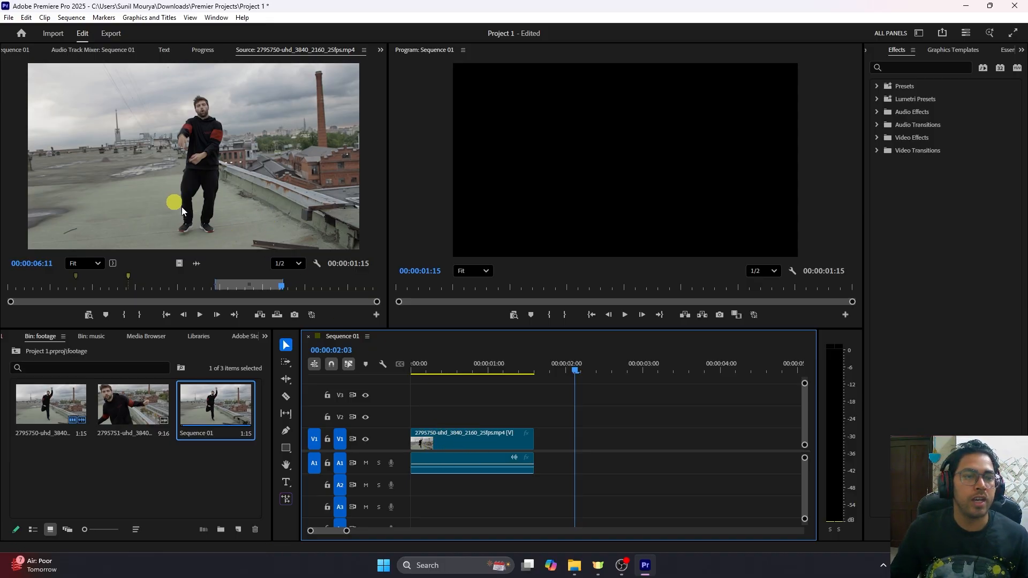
left_click_drag(477, 411, 534, 486)
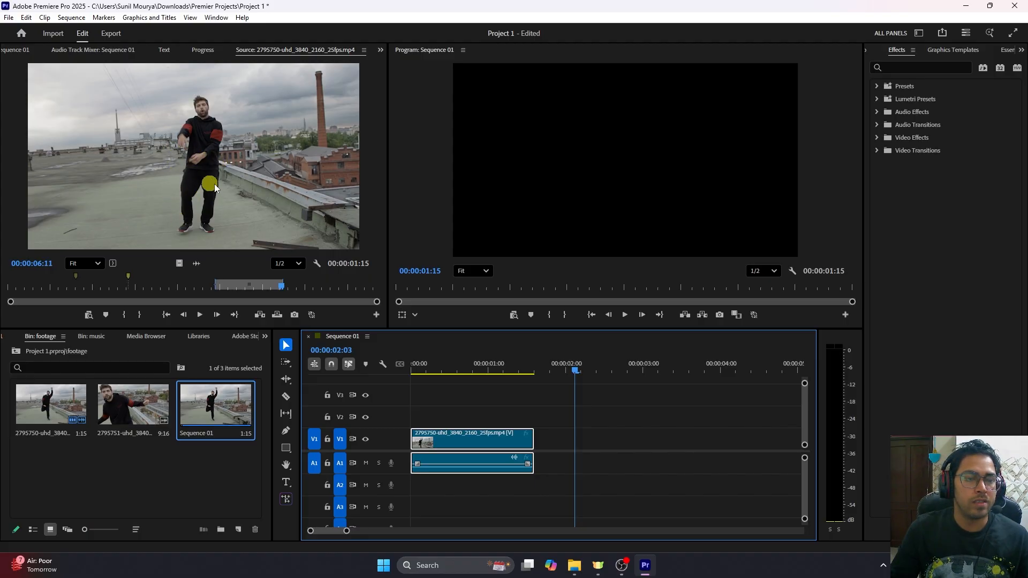
left_click_drag(450, 415, 533, 488)
key("Delete")
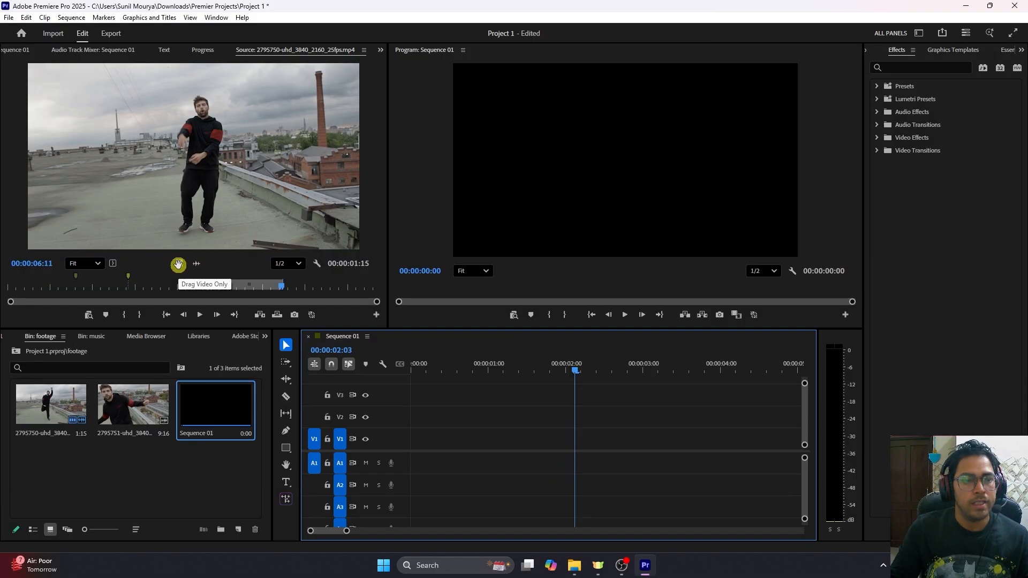
- Place the marked range at the start of Sequence 01 separately, video only on V1 and audio only on A1
left_click_drag(178, 263, 412, 439)
left_click_drag(476, 370, 423, 364)
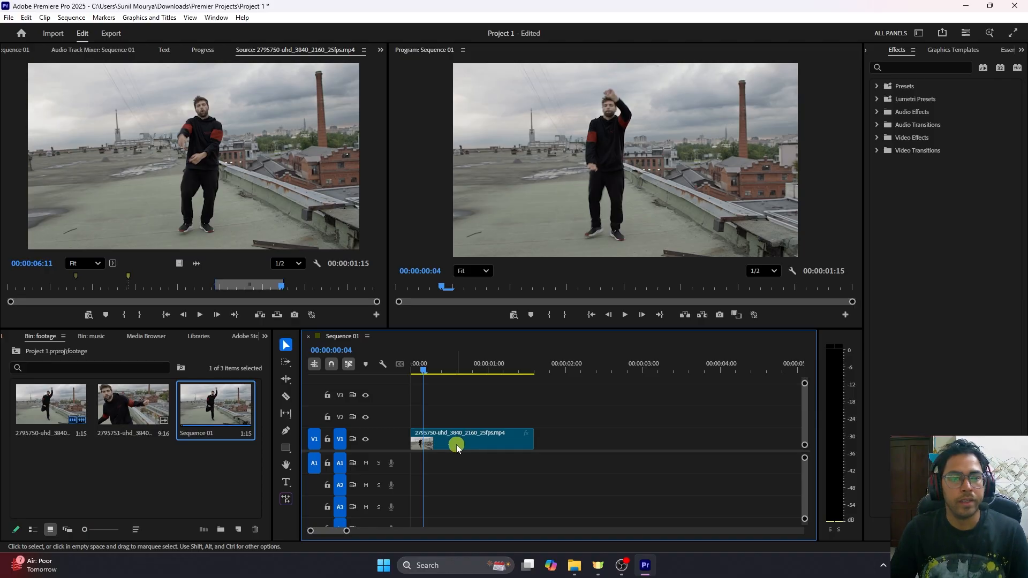
left_click(455, 446)
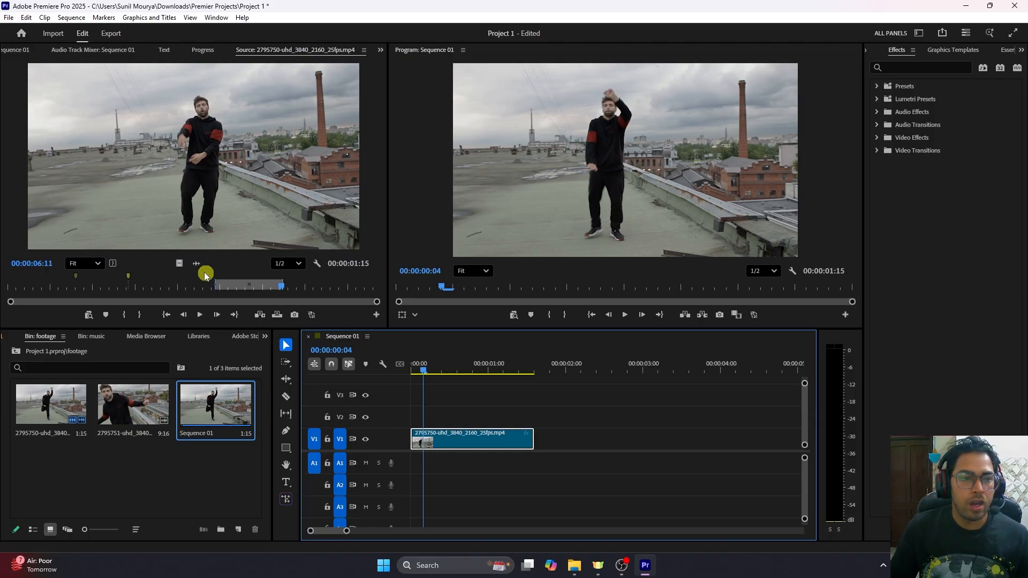
left_click_drag(197, 263, 410, 462)
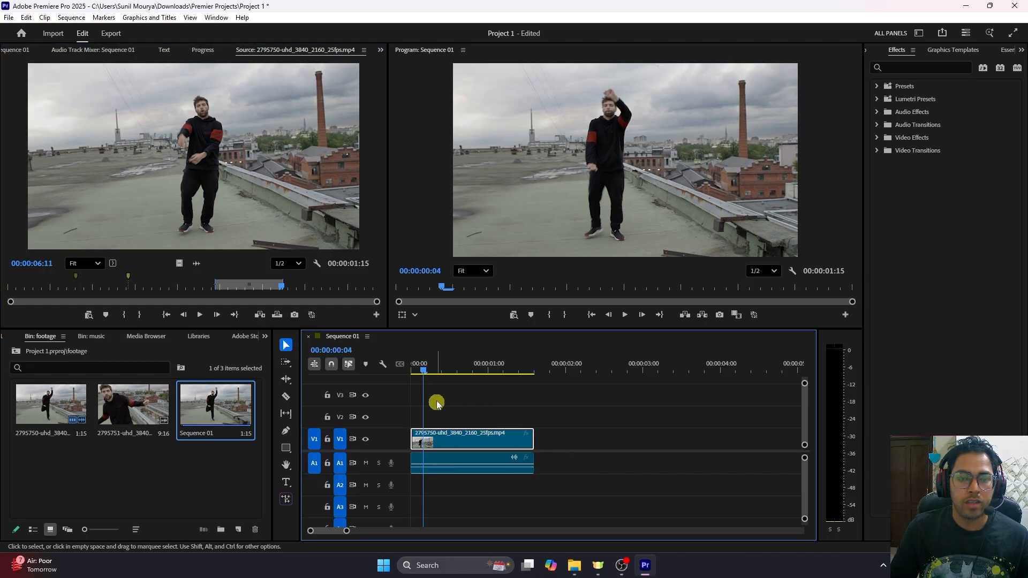
left_click_drag(462, 399, 499, 473)
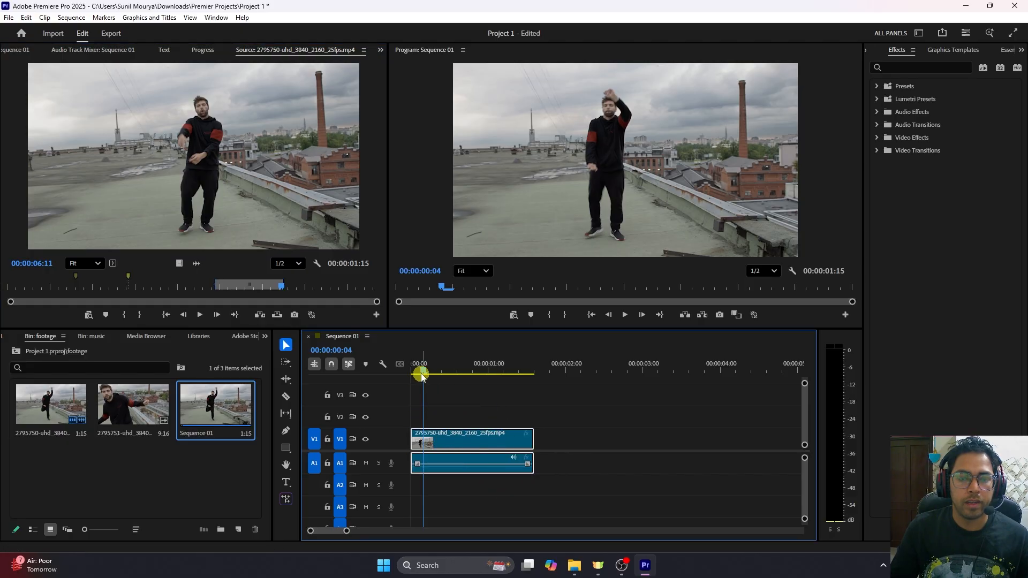
left_click_drag(422, 374, 437, 379)
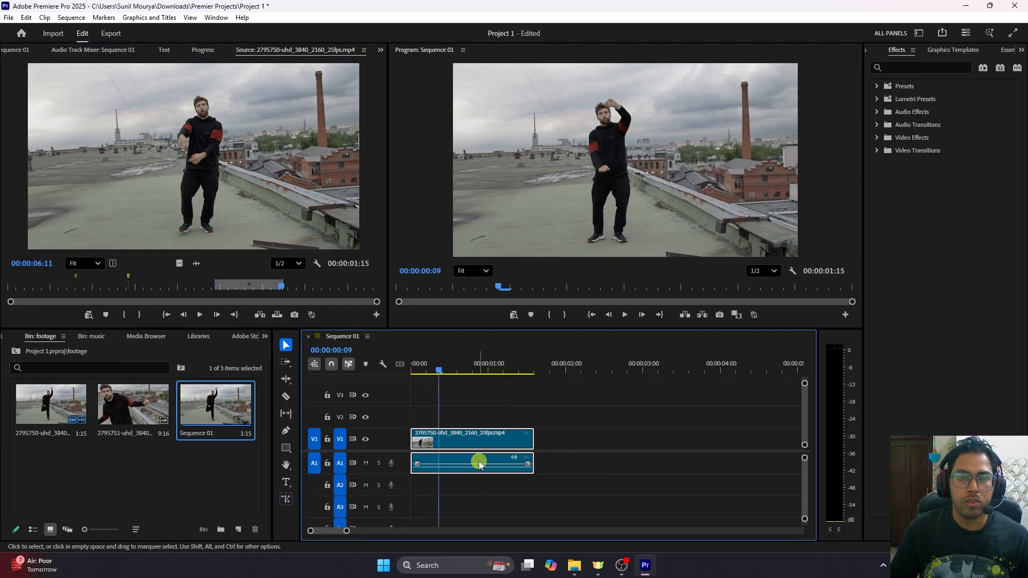
- Move the audio clip on A1 to about 00:00:01:18, keep the video clip at the sequence start, and play the sequence
left_click_drag(479, 463, 641, 469)
left_click(640, 473)
left_click_drag(546, 416, 592, 463)
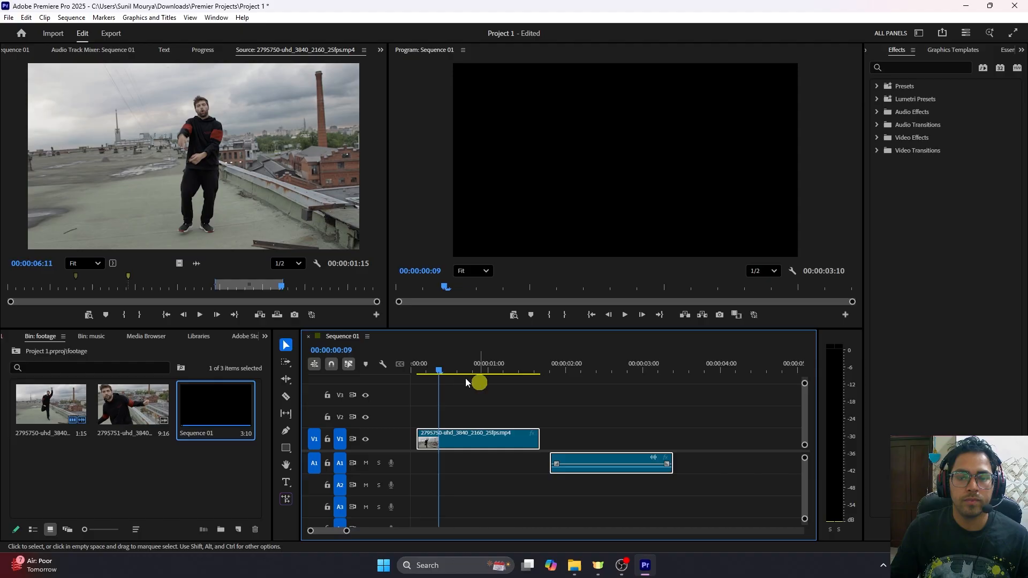
left_click_drag(442, 373, 411, 369)
mouse_move(455, 433)
left_mouse_down()
mouse_move(471, 437)
mouse_move(466, 444)
left_mouse_up()
key("space")
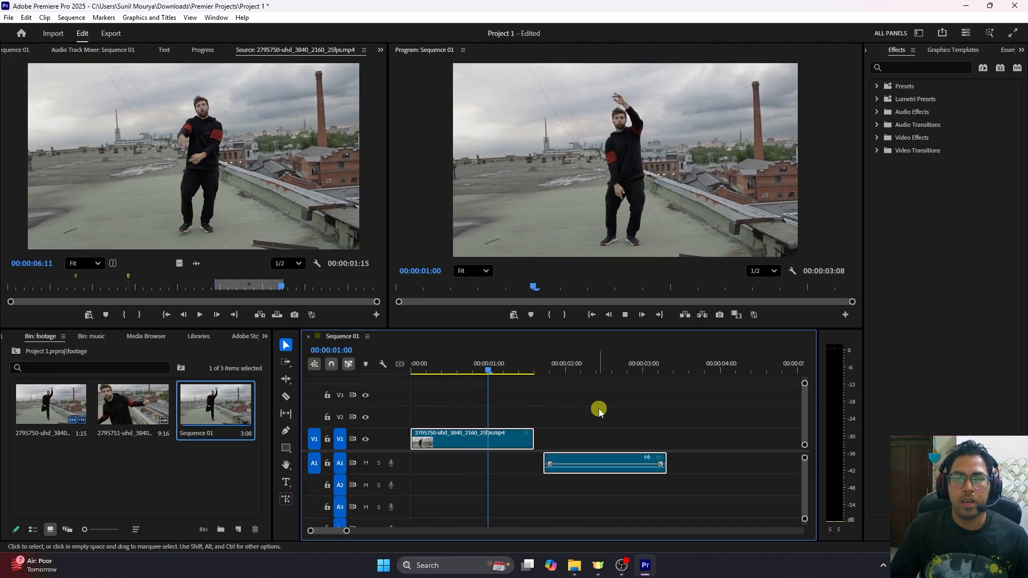
key("space")
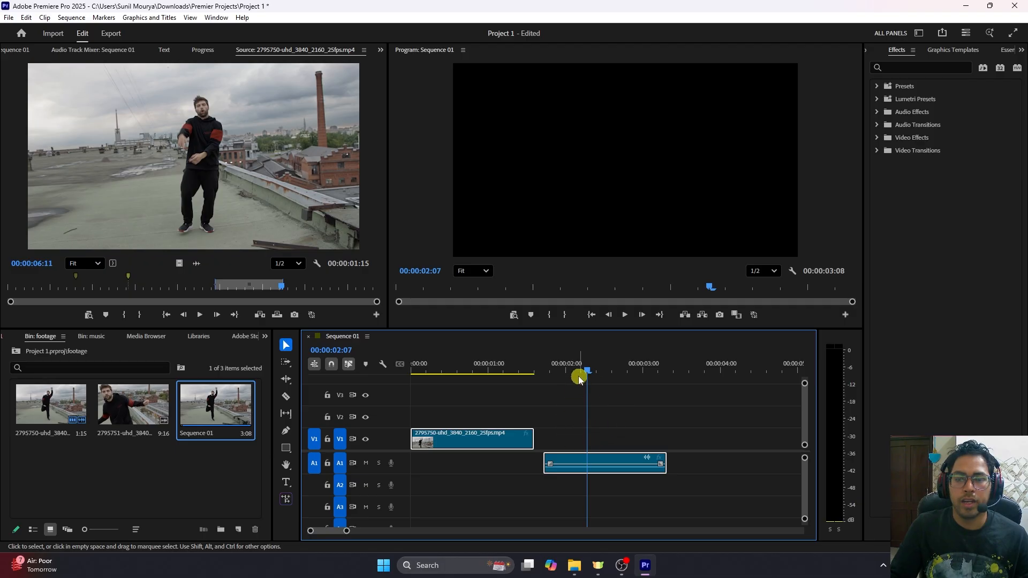
- Delete the separate audio clip on A1 and the video clip on V1
left_click_drag(583, 370, 459, 367)
left_click(626, 451)
key("Delete")
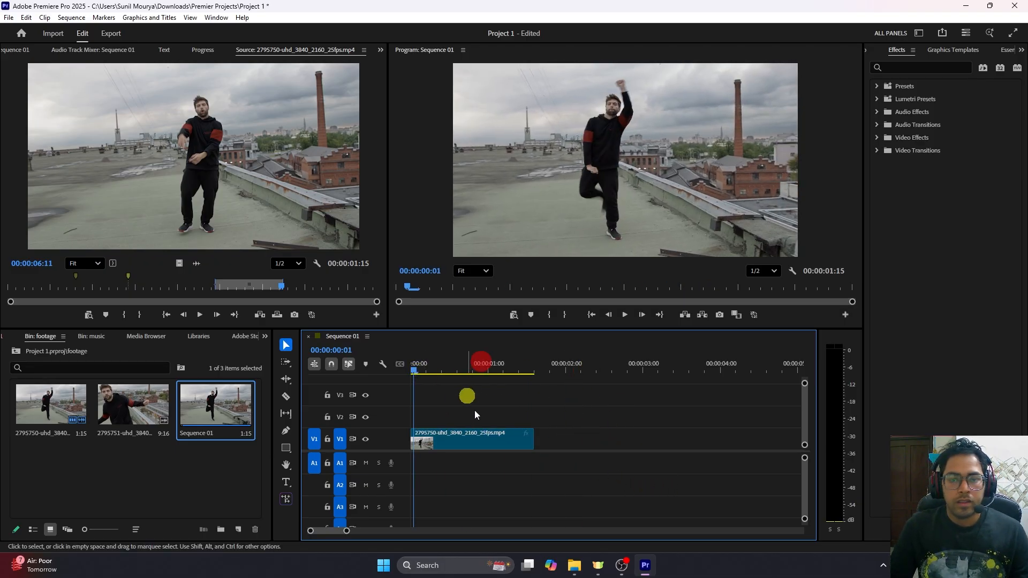
left_click(466, 451)
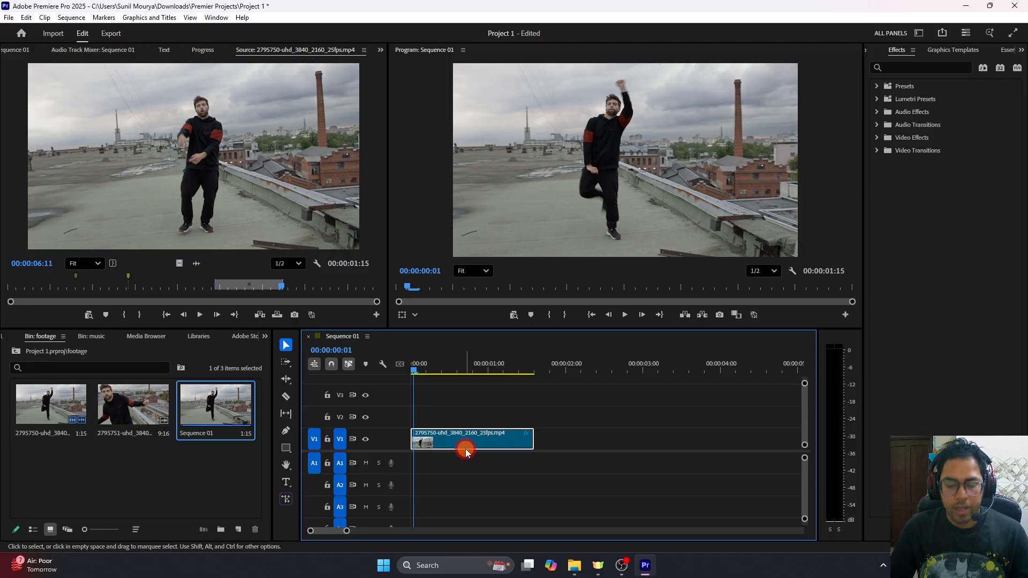
key("Delete")
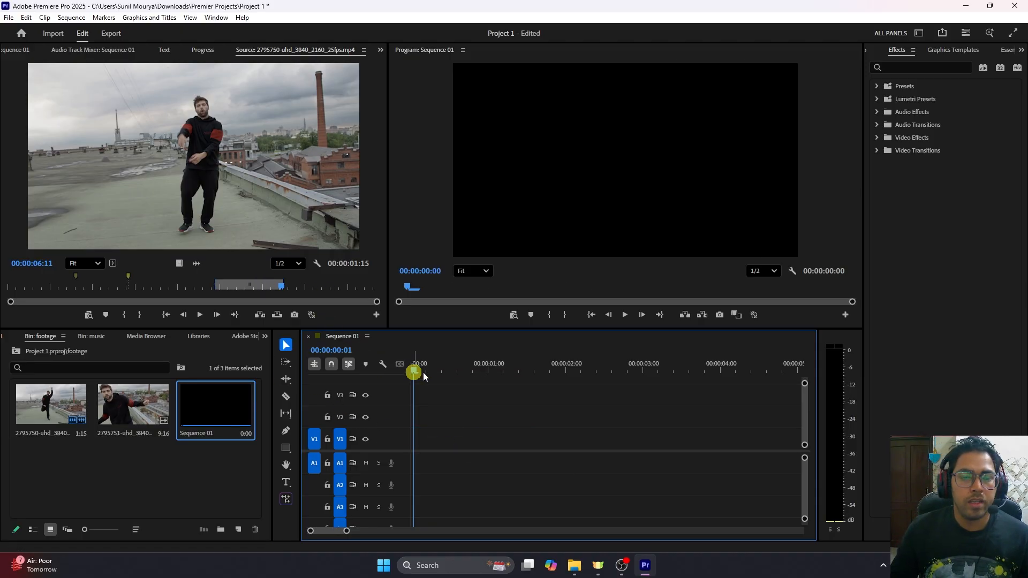
- Park the sequence playhead at 00:00:00:06 and mark a new In point at 00:00:03:19 in the source clip
mouse_move(420, 370)
left_mouse_down()
mouse_move(464, 371)
mouse_move(430, 371)
left_mouse_up()
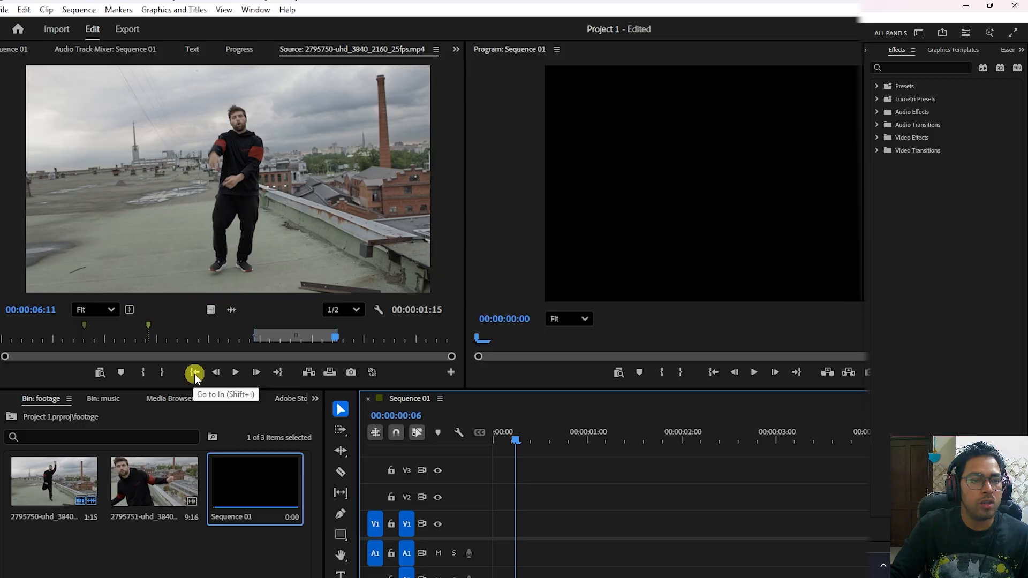
left_click(194, 373)
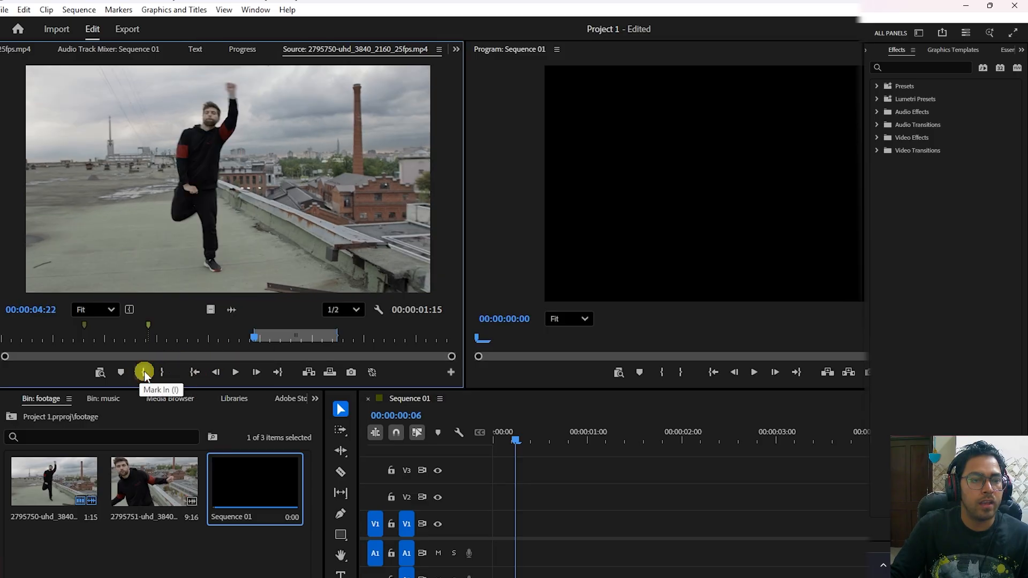
left_click(198, 339)
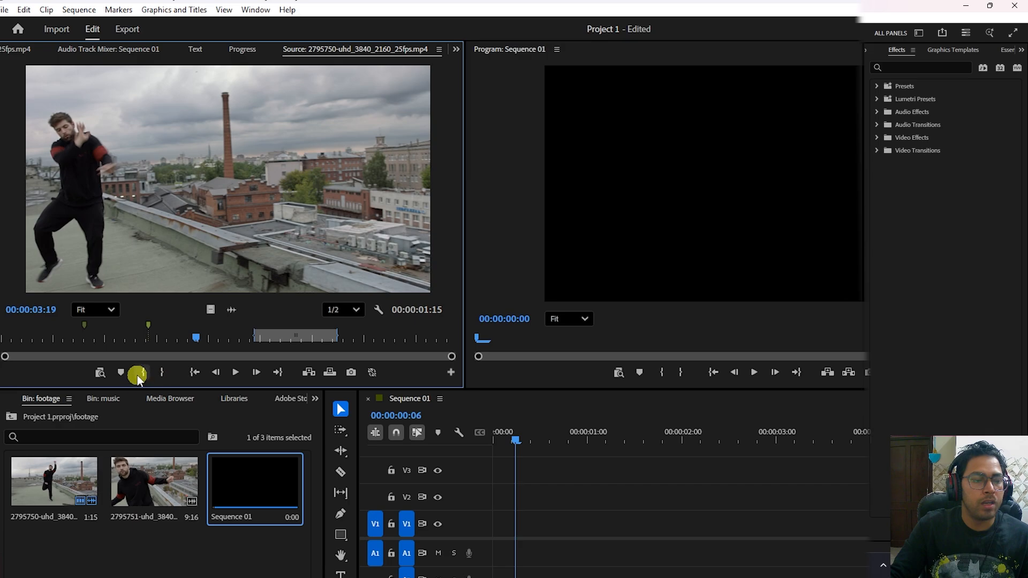
left_click(143, 372)
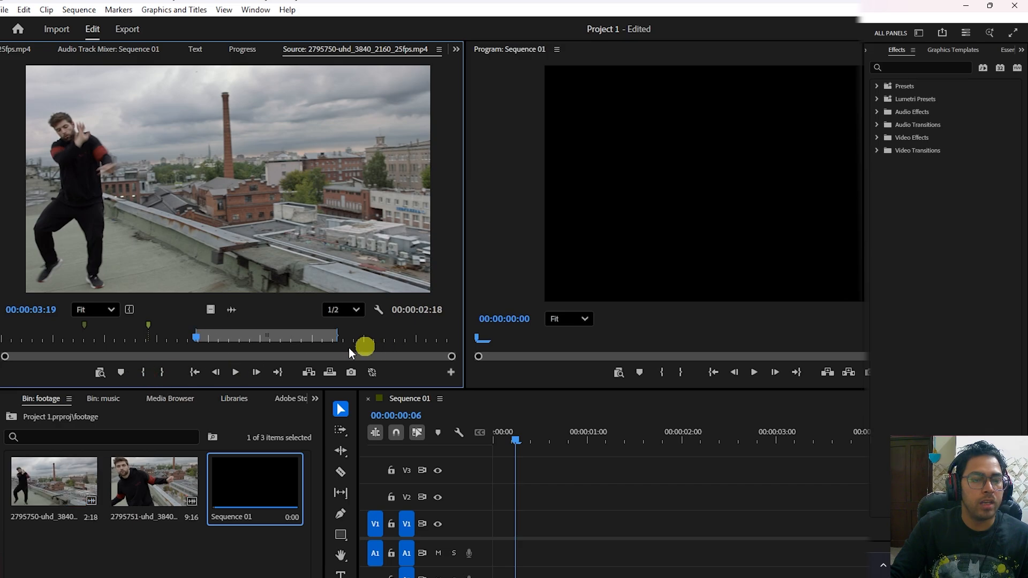
- Check the marked source range by jumping to its In point, scrubbing through it, and jumping to its Out point
left_click(194, 373)
left_click_drag(197, 339, 266, 348)
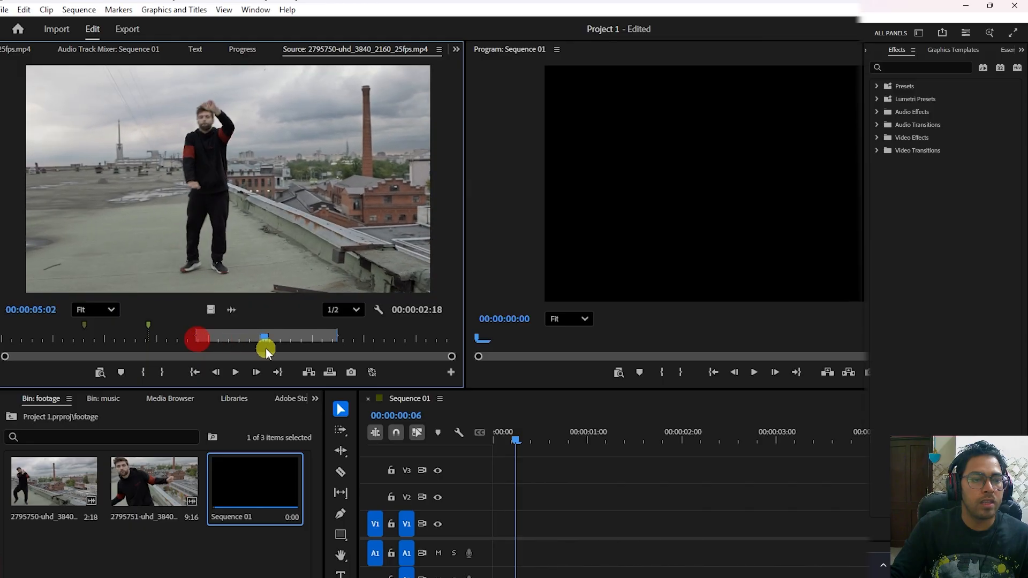
left_click(194, 373)
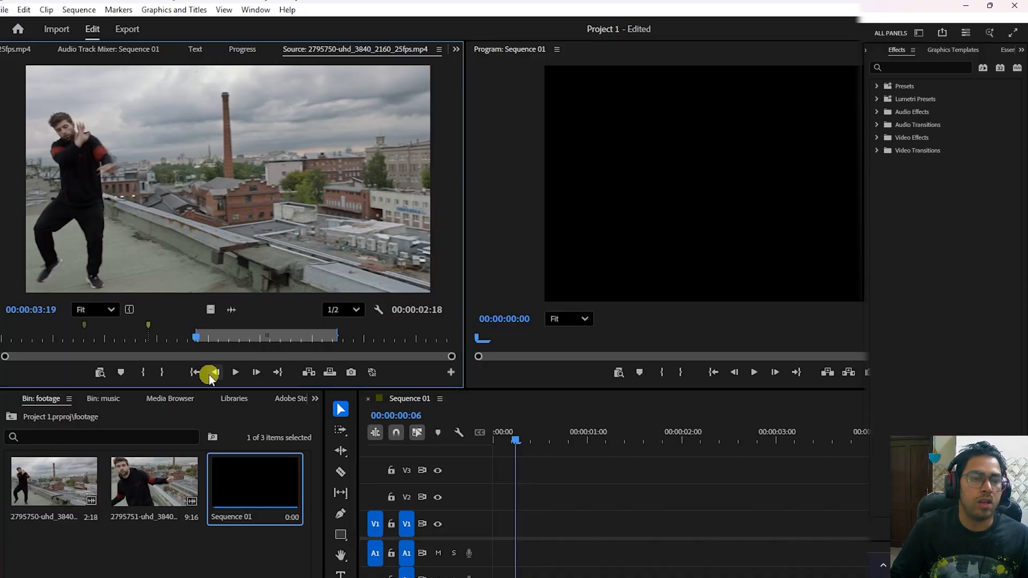
left_click(278, 374)
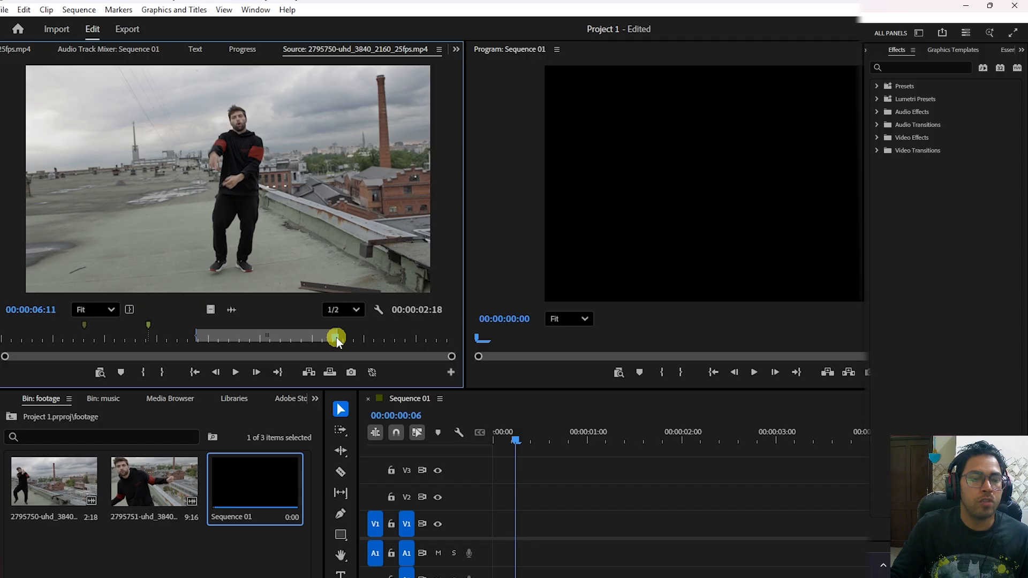
- Step the source clip back frame by frame from the Out point to 00:00:05:18
left_click(217, 373)
left_click(217, 372)
left_click(217, 372)
left_click(217, 372)
left_click(217, 372)
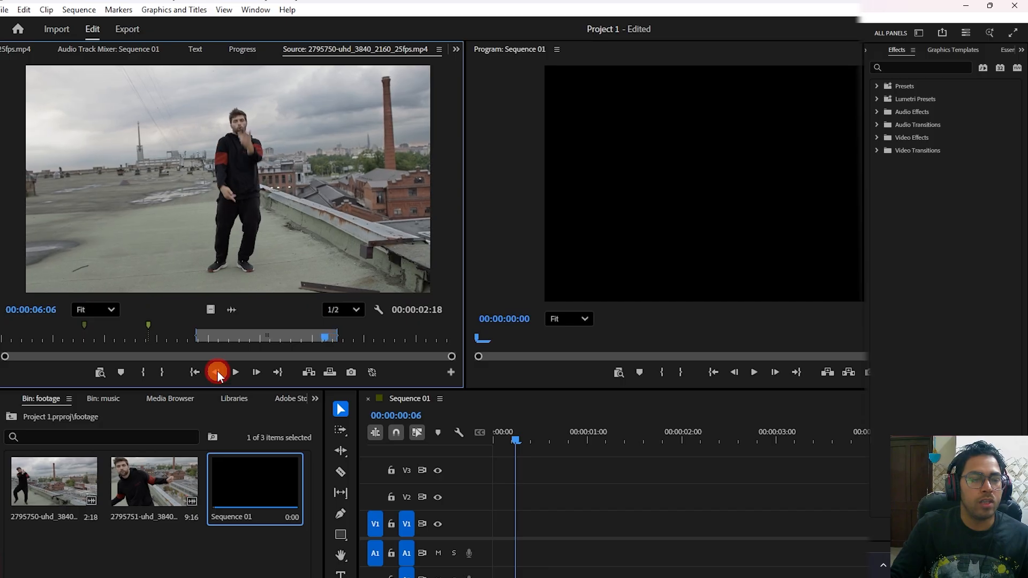
left_click(217, 372)
left_click(217, 372)
left_click(217, 372)
left_click(217, 372)
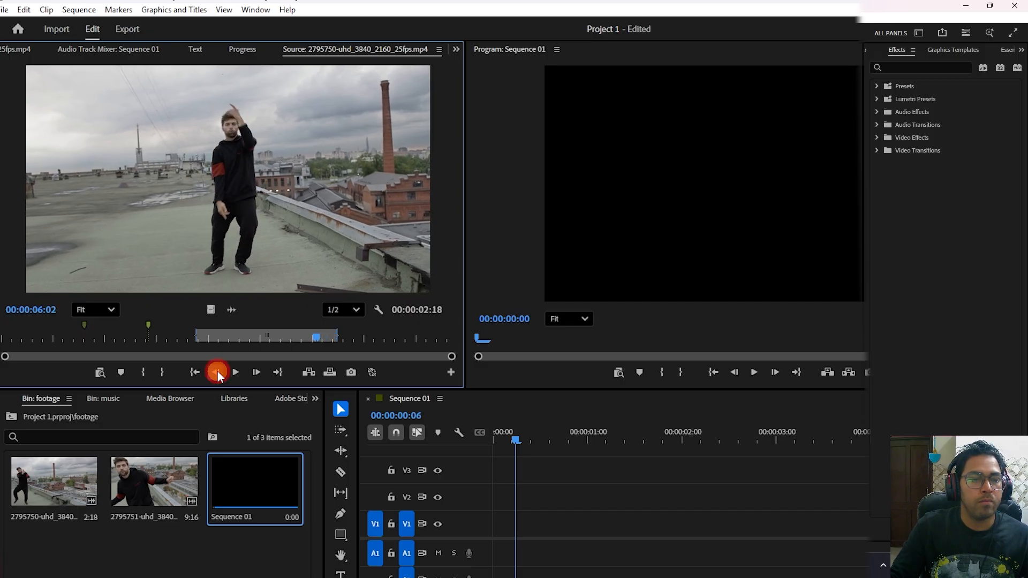
left_click(216, 372)
left_click(217, 372)
left_click(217, 373)
left_click(216, 372)
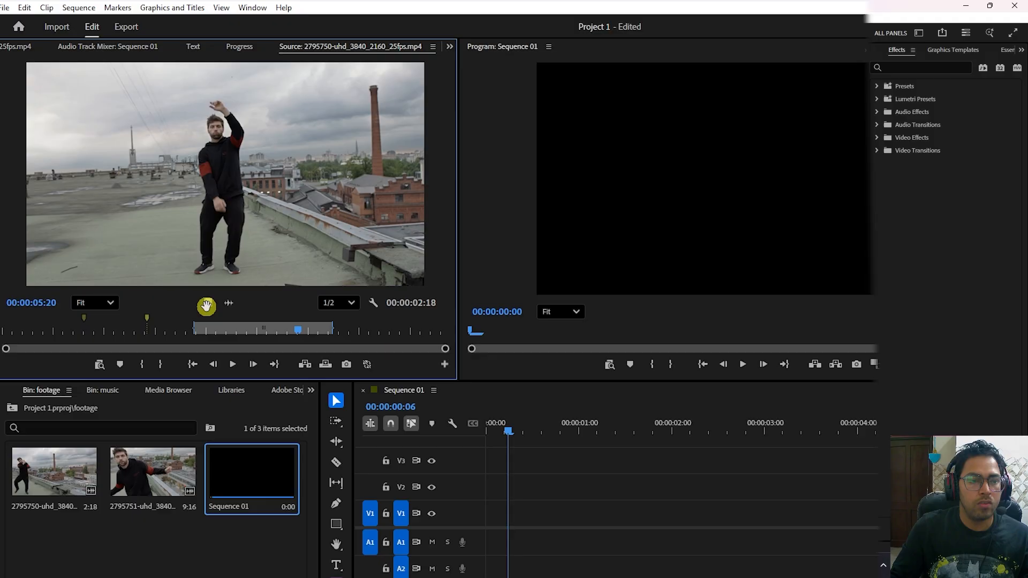
left_click(214, 365)
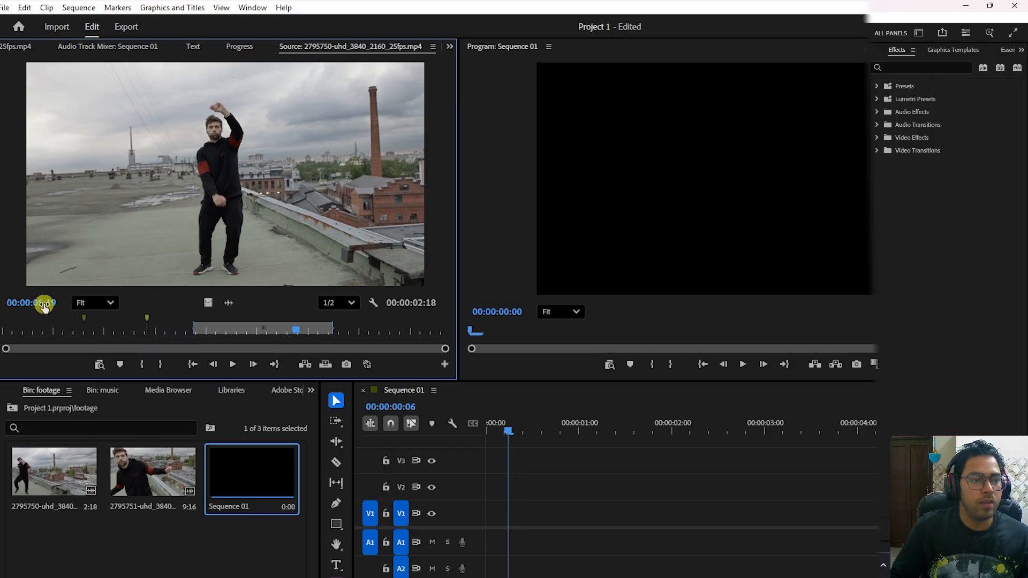
left_click(216, 366)
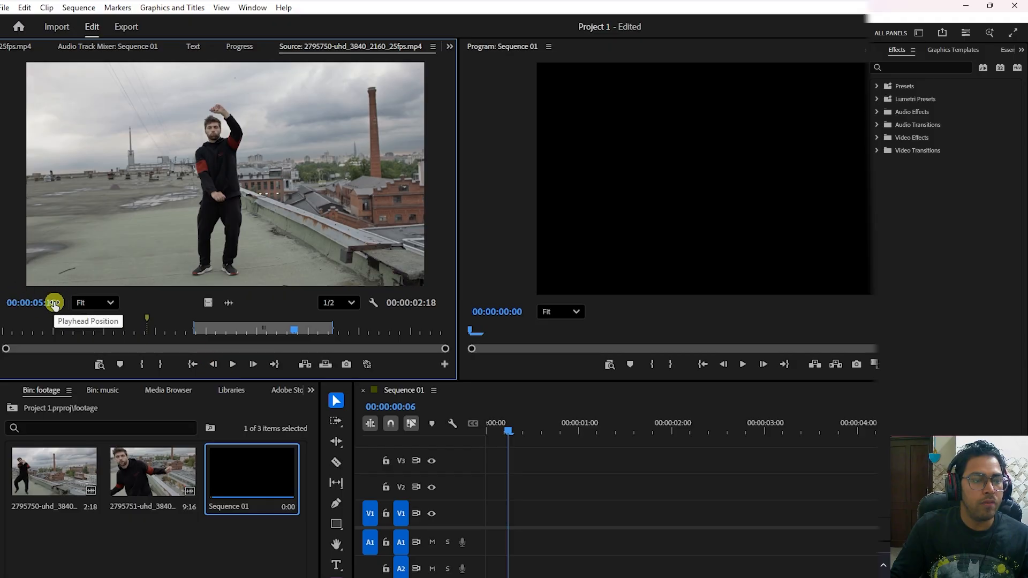
- Step through the source clip's frames forward and backward, stopping at 00:00:05:11
left_click(253, 364)
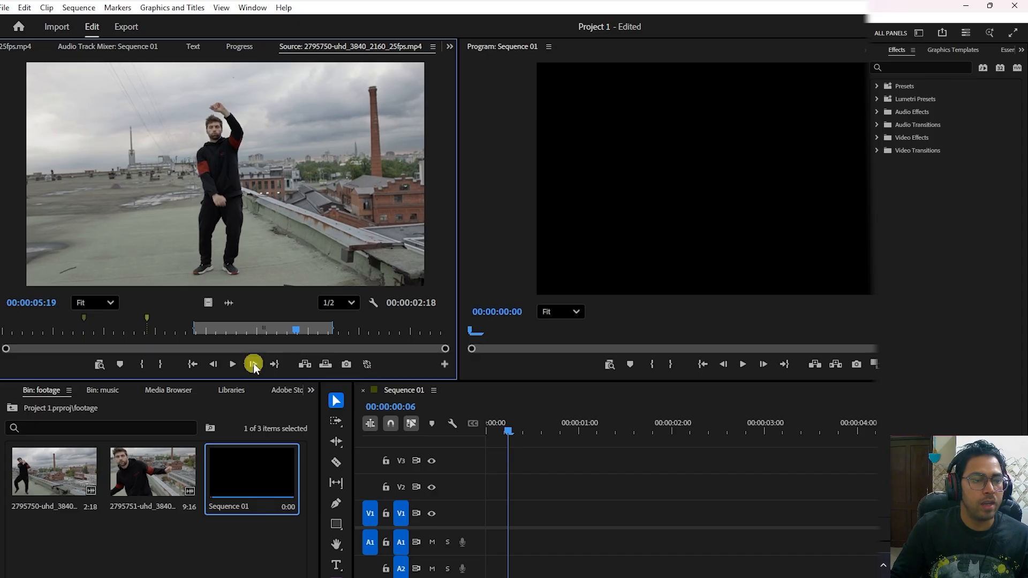
left_click(253, 364)
left_click(214, 364)
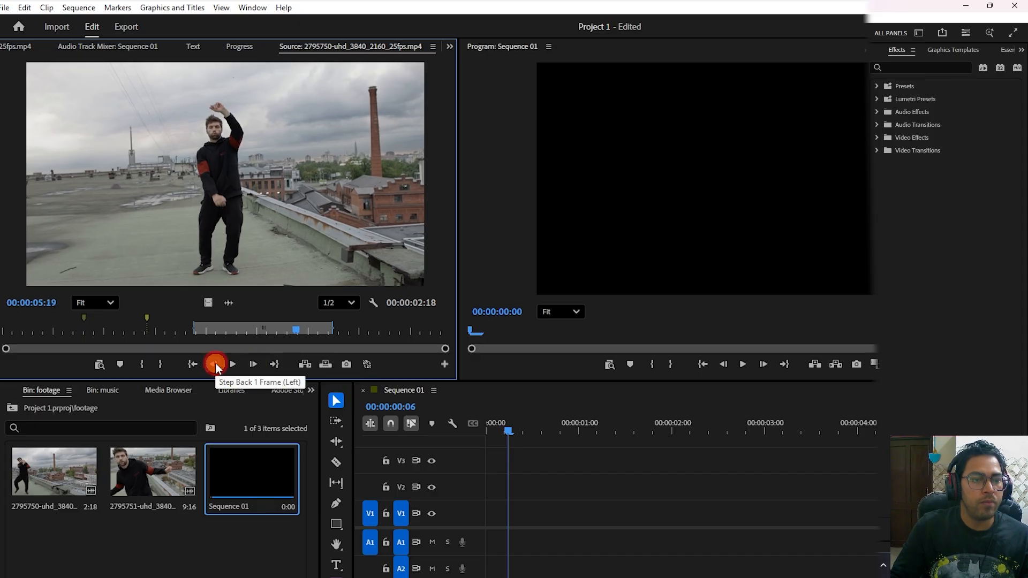
left_click(215, 364)
left_click(215, 365)
left_click(216, 364)
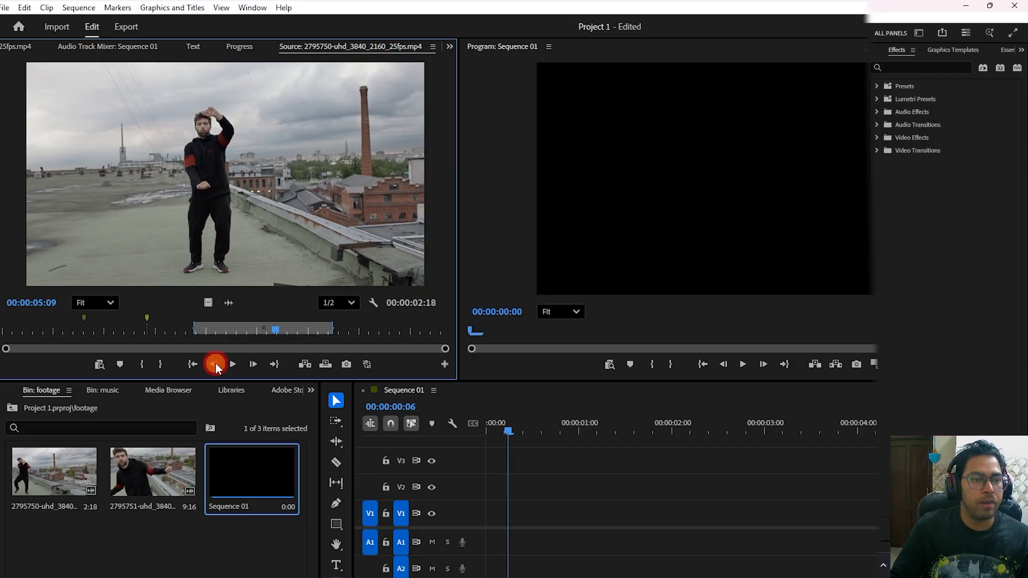
left_click(215, 364)
left_click(215, 365)
left_click(215, 364)
left_click(215, 364)
left_click(253, 365)
left_click(254, 364)
left_click(254, 365)
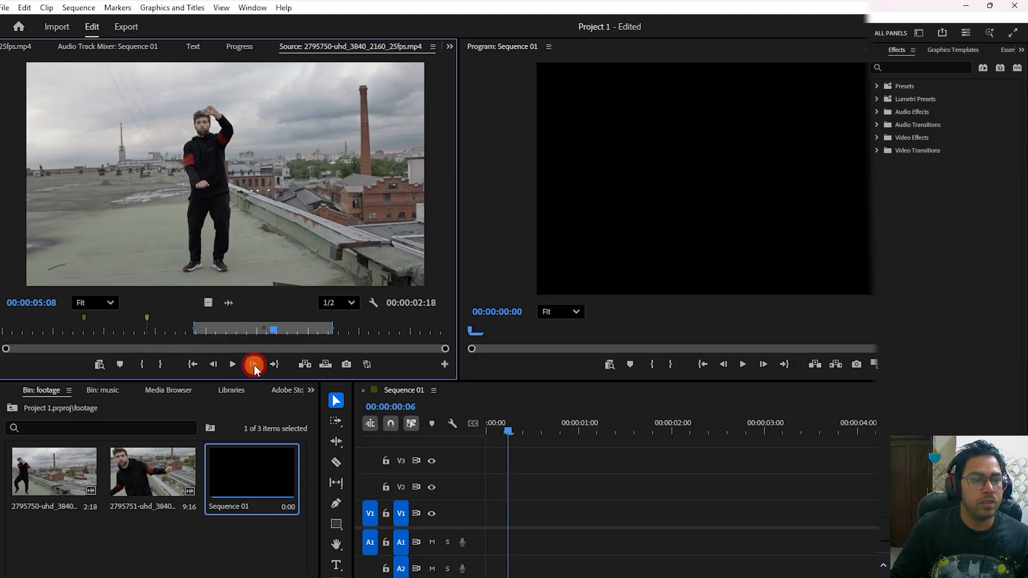
left_click(254, 365)
left_click(254, 365)
left_click(254, 365)
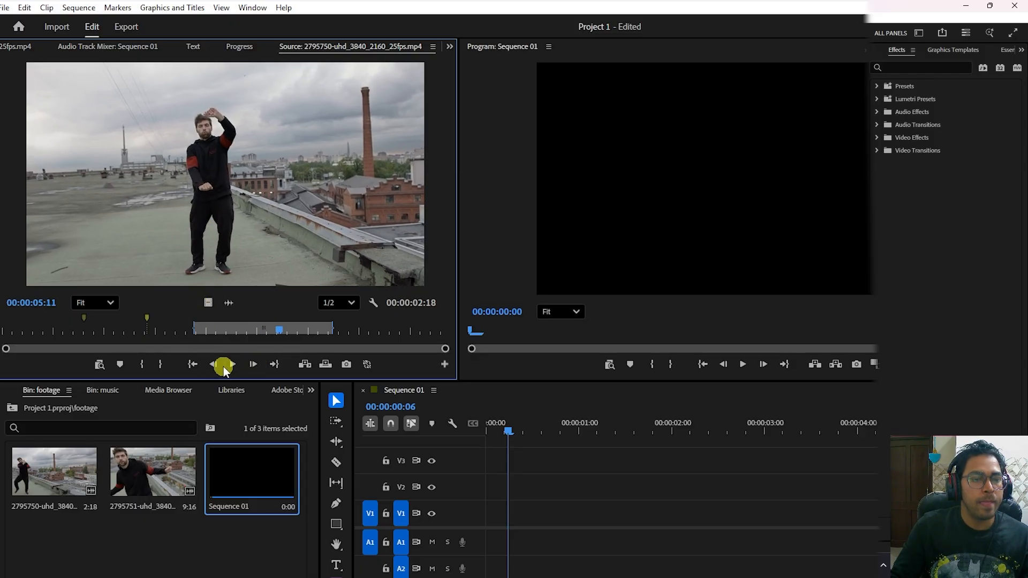
- Play the source clip to 00:00:07:09 and insert its marked range into Sequence 01 at 00:00:00:06
left_click(231, 364)
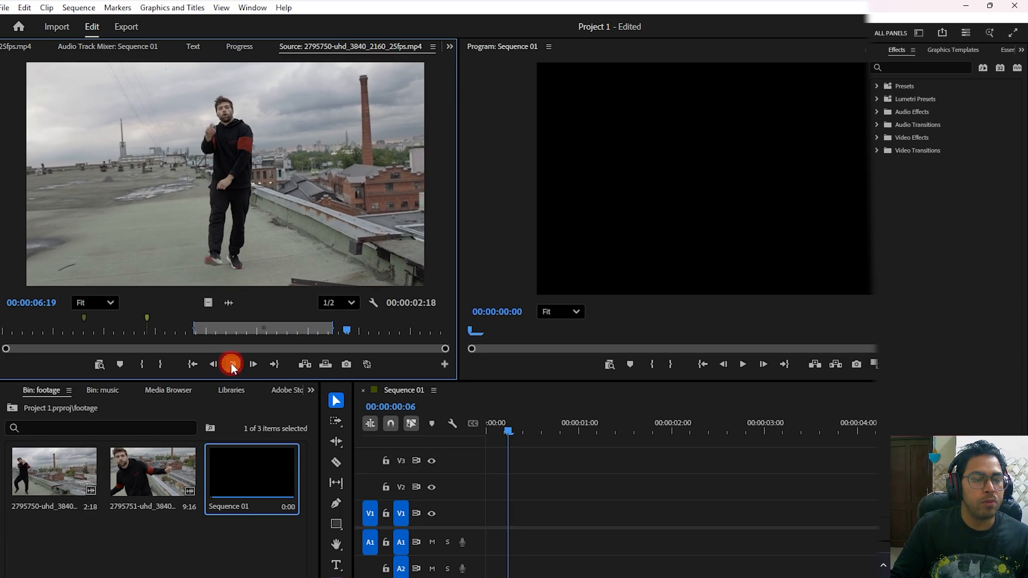
left_click(231, 364)
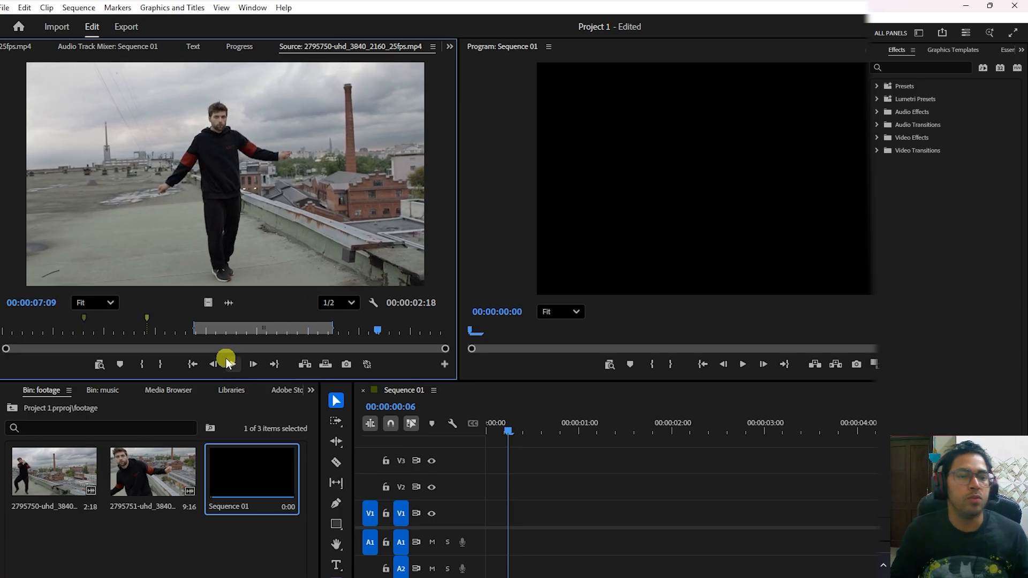
left_click(321, 365)
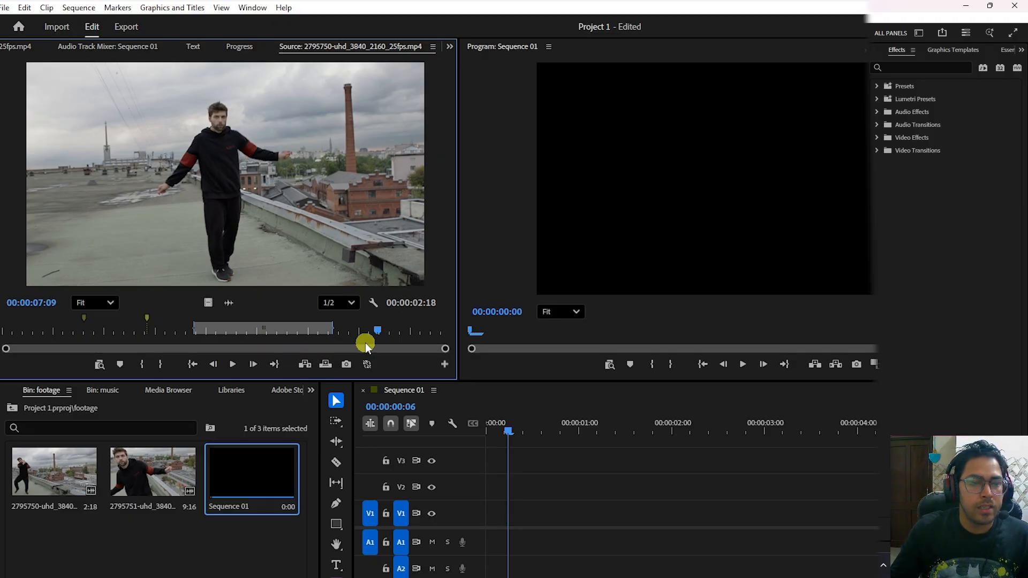
left_click(306, 365)
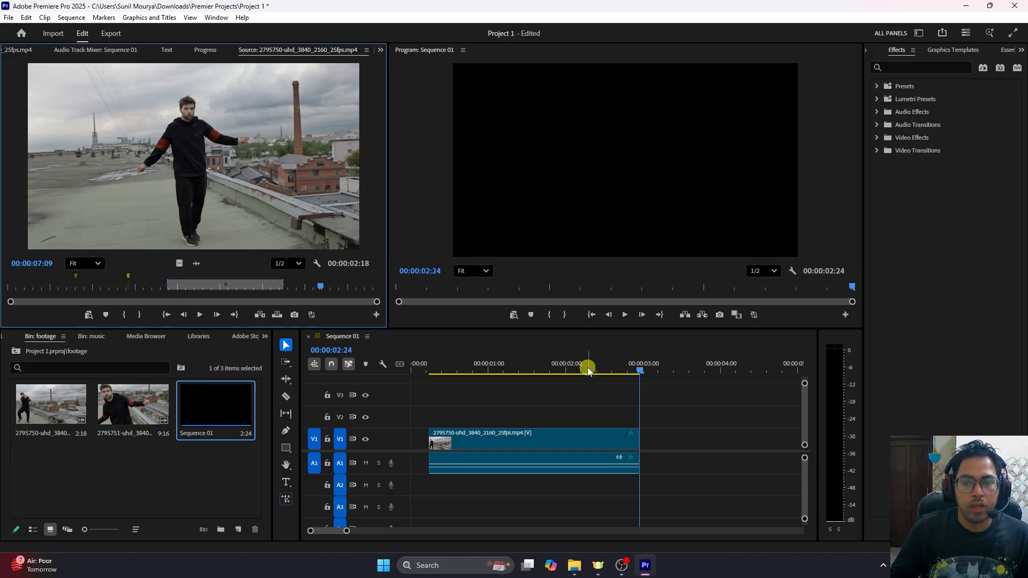
- Scrub through the clip inserted in Sequence 01, stopping the playhead at 00:00:01:16
left_click_drag(697, 427, 534, 430)
mouse_move(453, 371)
left_mouse_down()
mouse_move(491, 370)
mouse_move(438, 370)
left_mouse_up()
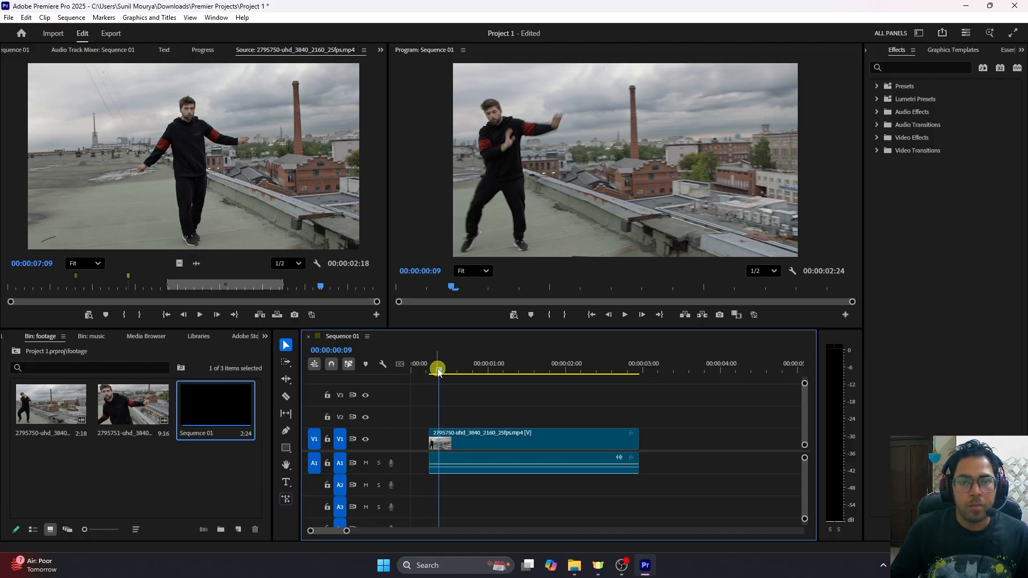
left_click_drag(436, 370, 538, 371)
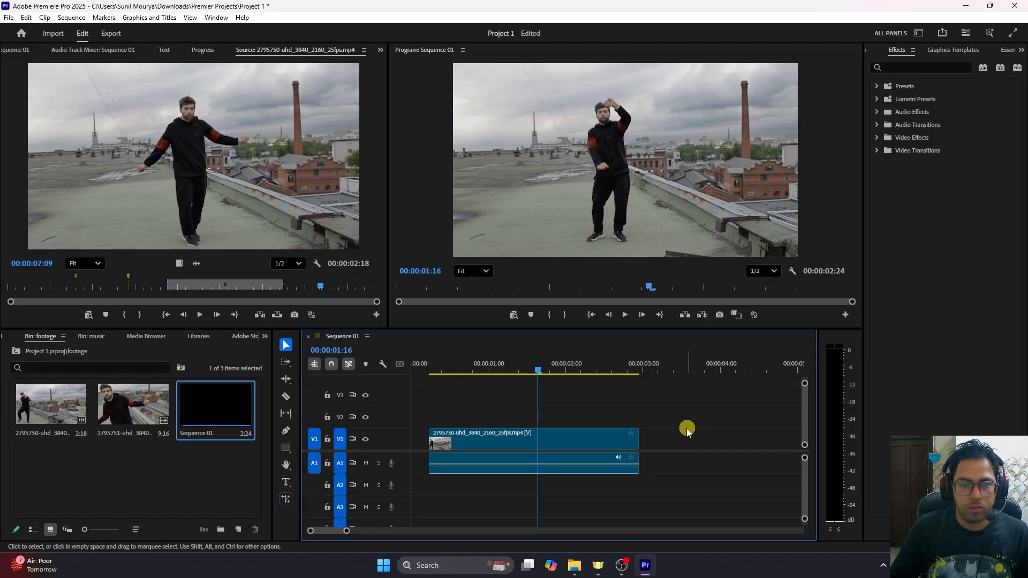
- Duplicate the clip in Sequence 01, placing the copy after the original on V1 and A1 with a small gap between them
key("minus")
key("minus")
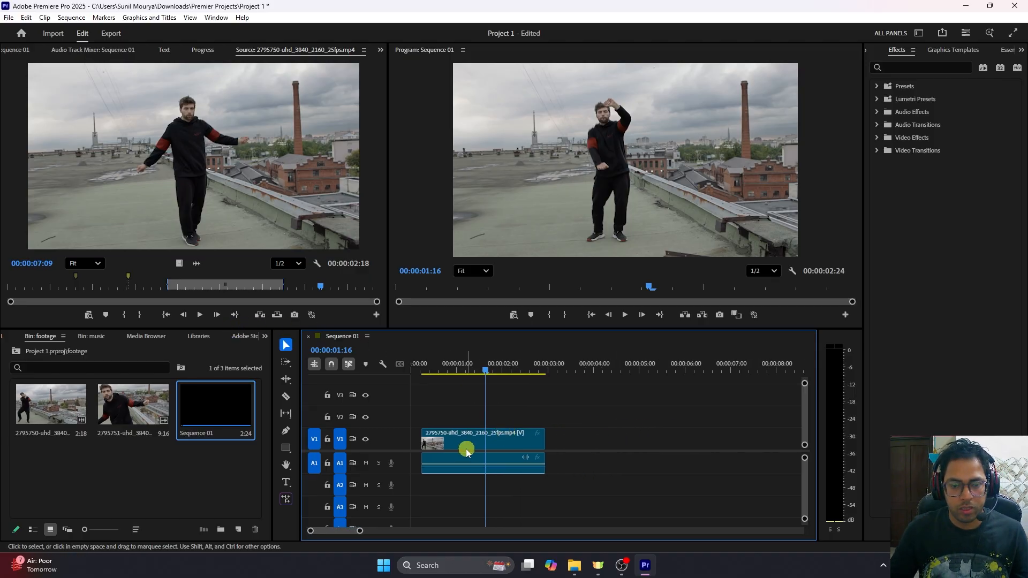
left_click(461, 449)
left_click_drag(454, 448, 593, 447)
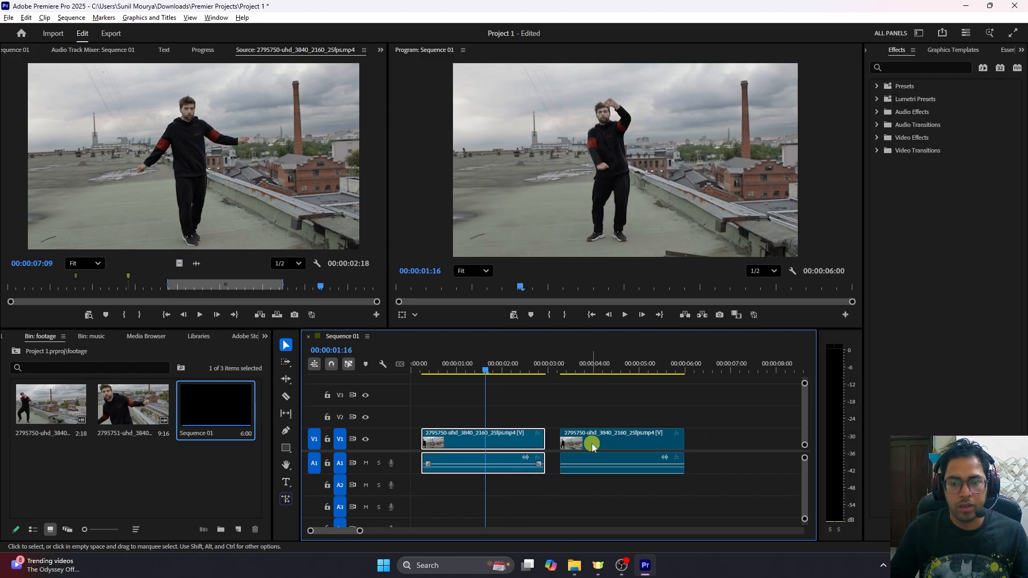
left_click_drag(532, 425, 593, 468)
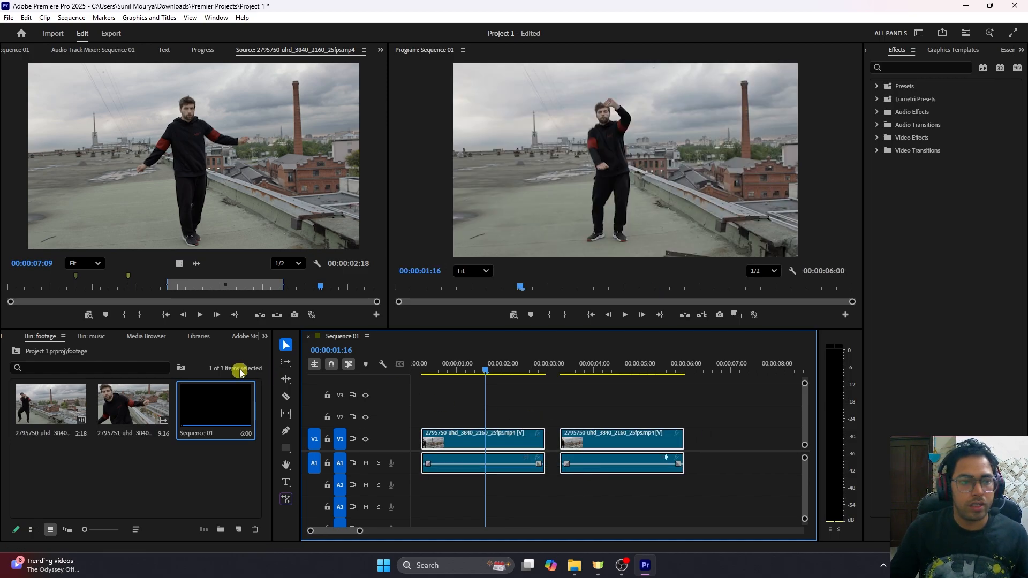
- Insert the marked source range into Sequence 01 at 00:00:01:16 and examine the split clip pieces
left_click(260, 316)
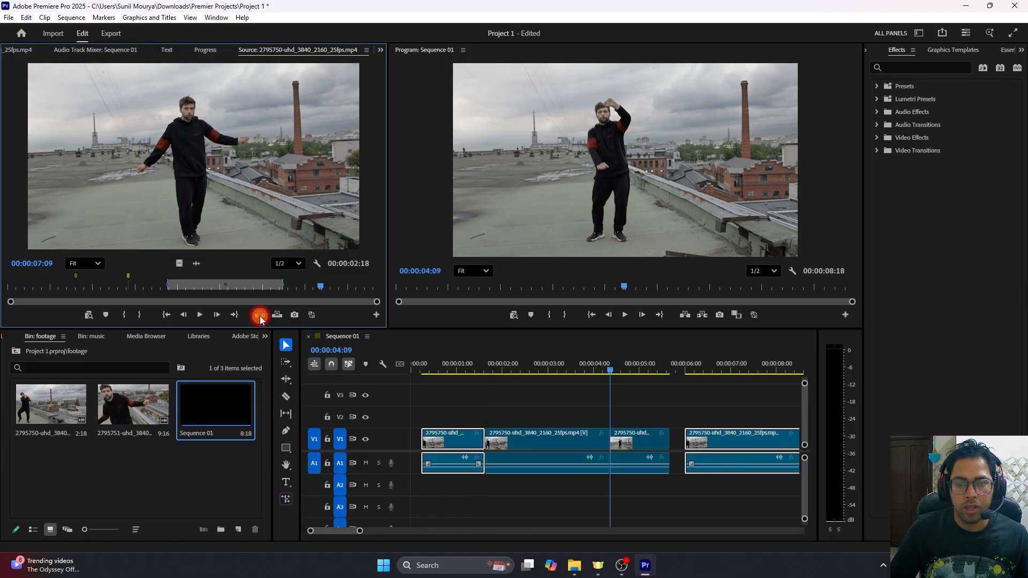
left_click(549, 421)
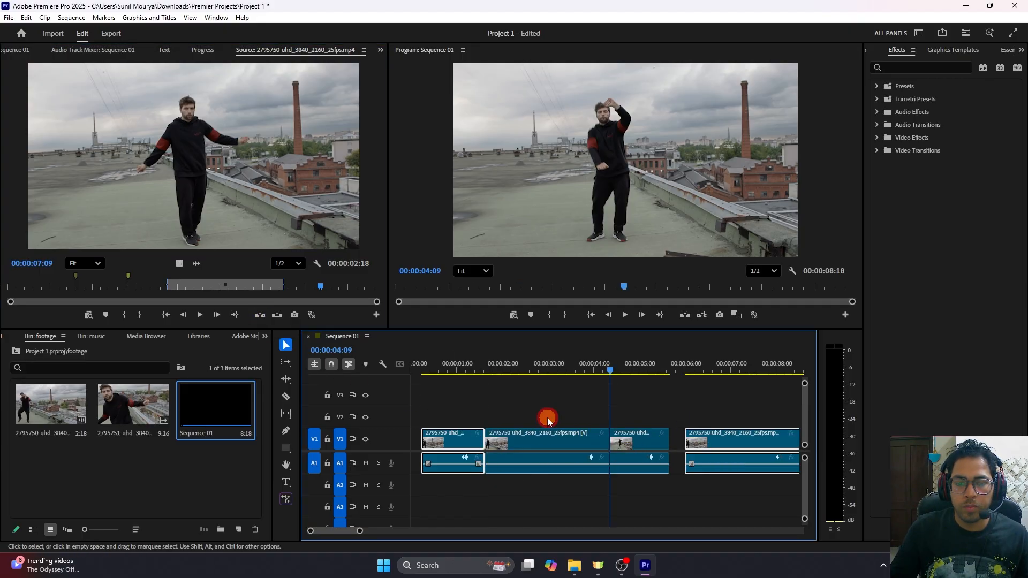
left_click_drag(541, 421, 585, 489)
left_click(647, 418)
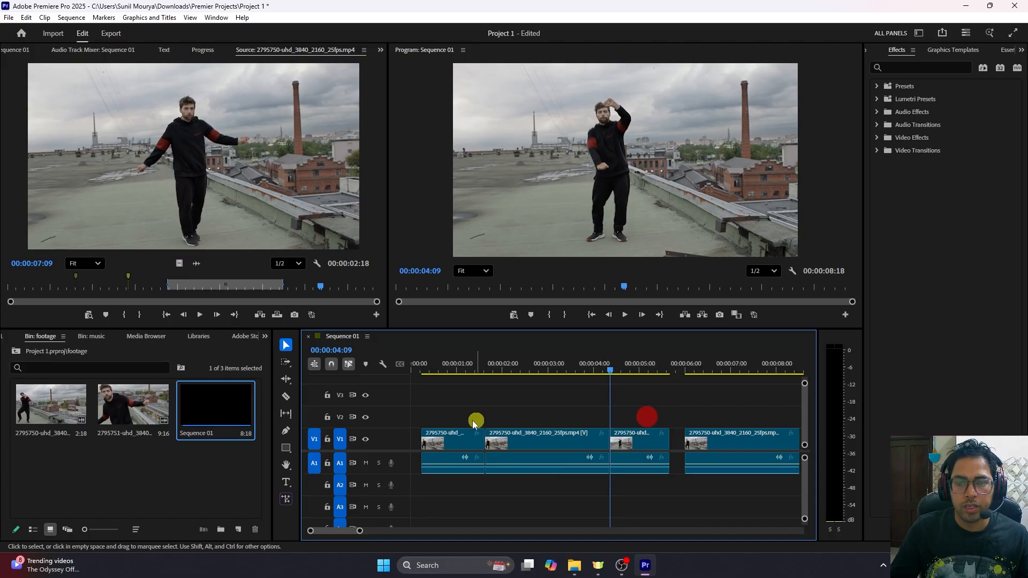
left_click_drag(464, 414, 728, 505)
left_click(728, 505)
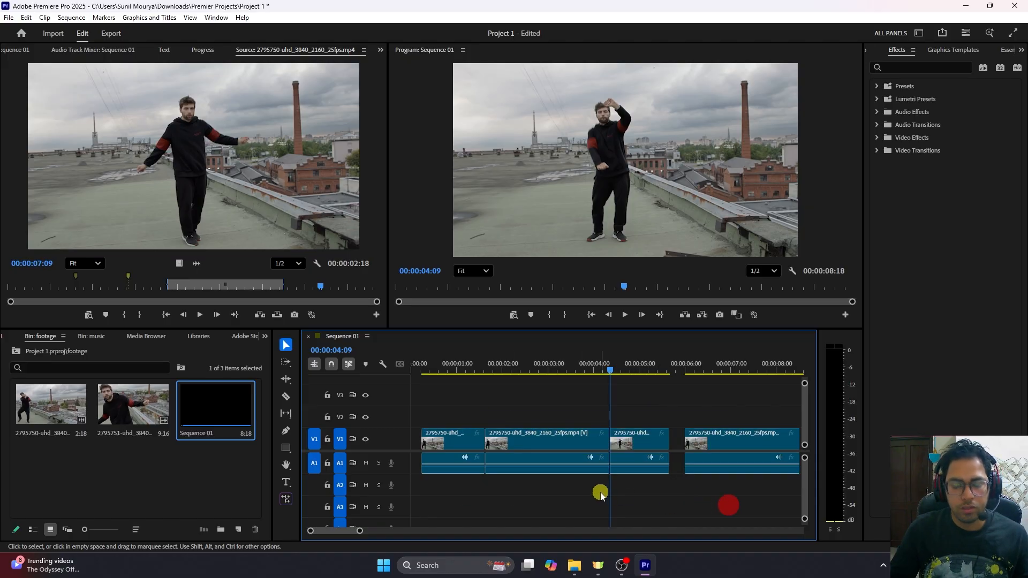
- Undo the insert at 00:00:01:16 and the clip duplication in Sequence 01
key("ctrl+z")
key("ctrl+z")
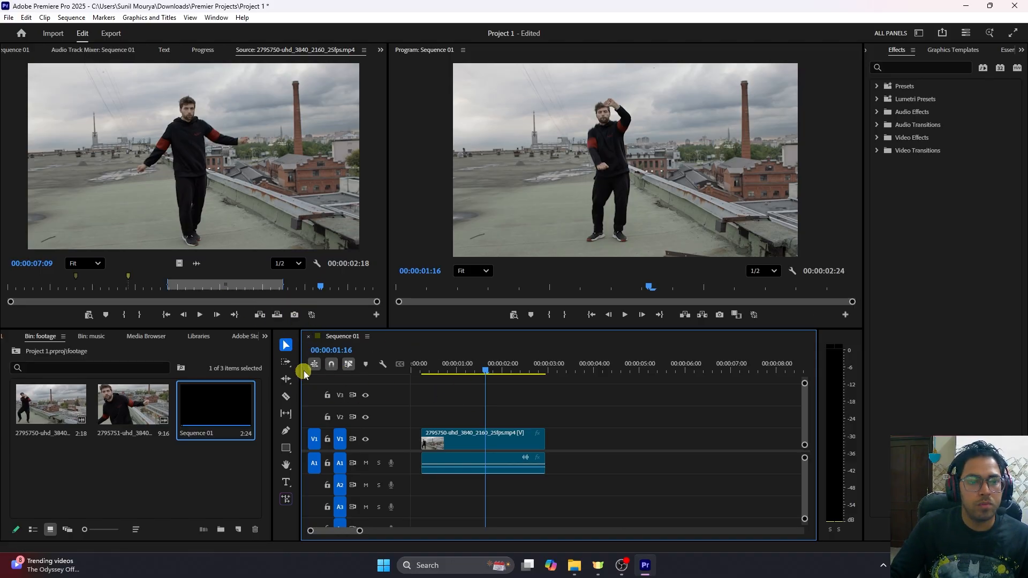
- Place the Sequence 01 playhead at 00:00:01:11 and mark the source clip from 00:00:01:19 to 00:00:03:05
left_click(478, 370)
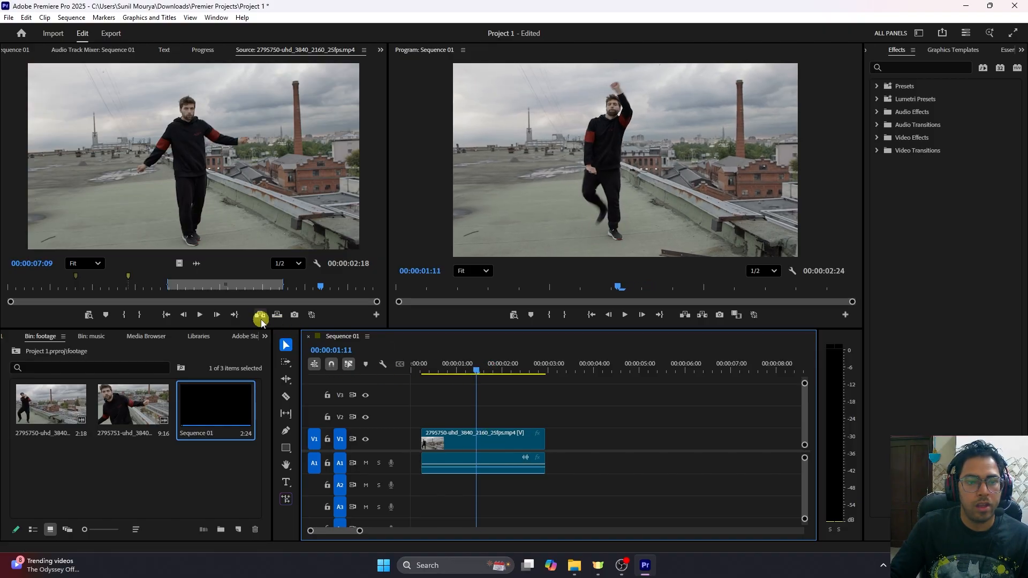
left_click_drag(204, 287, 153, 289)
left_click(83, 288)
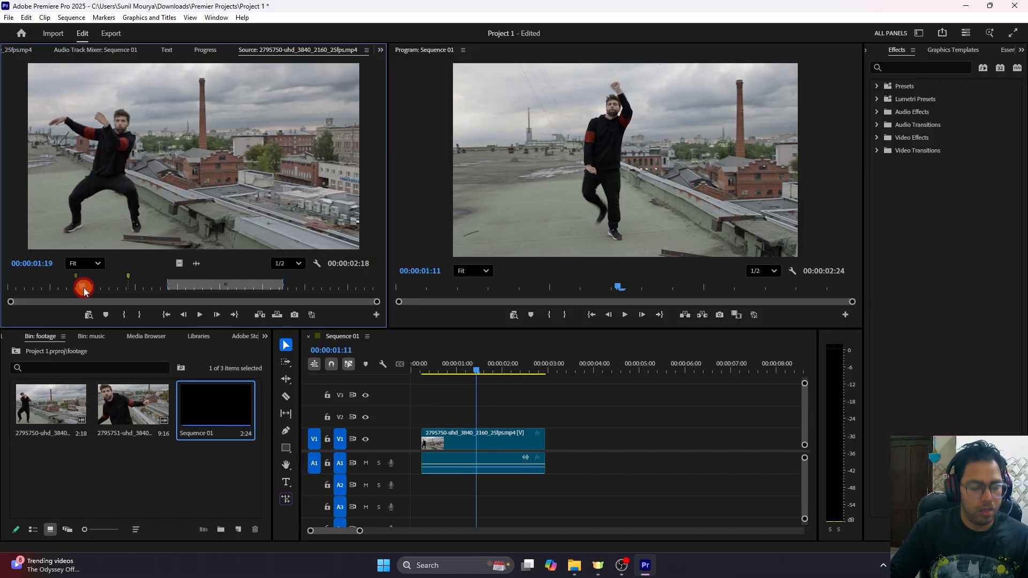
left_click(127, 316)
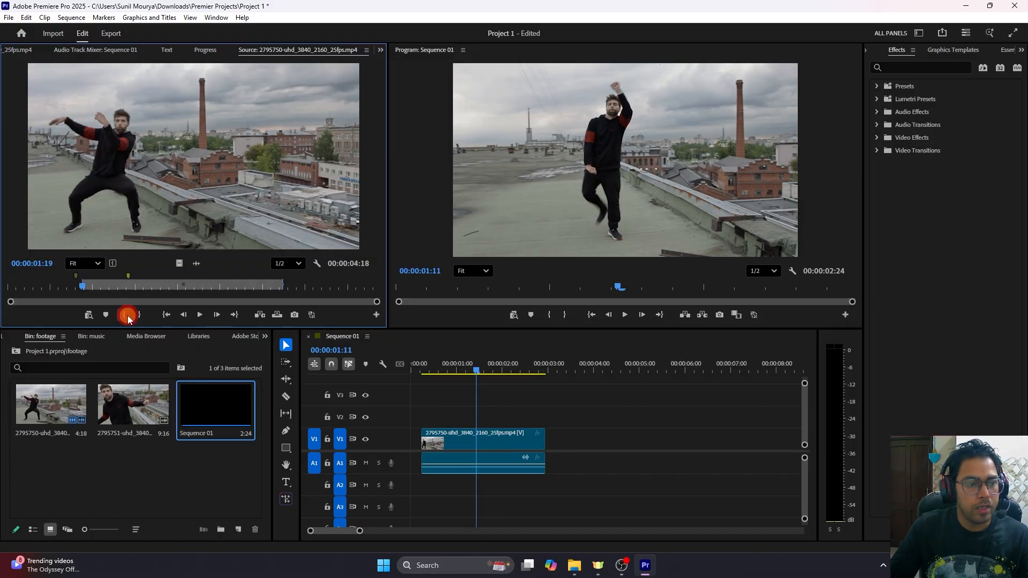
left_click(145, 288)
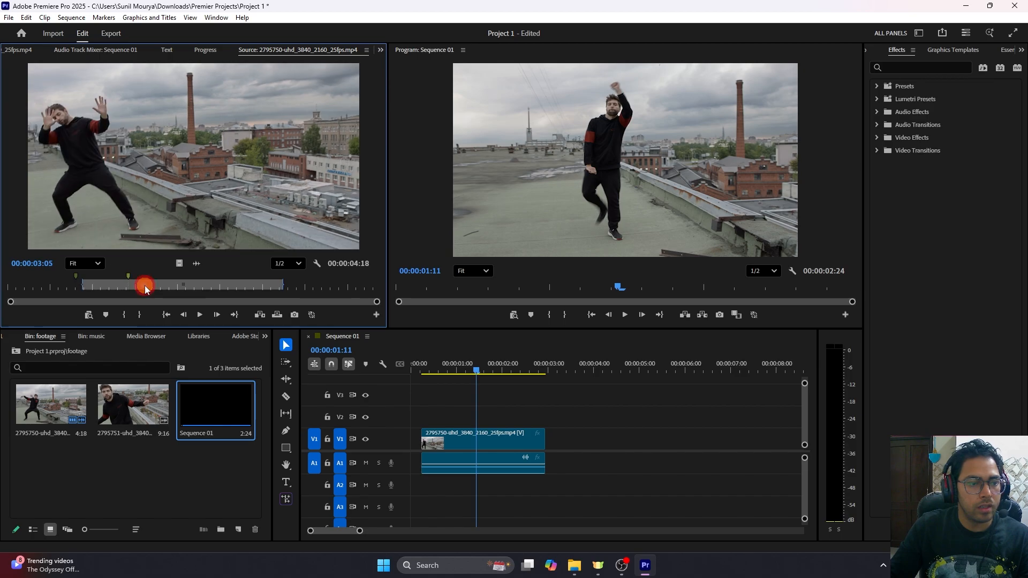
left_click(138, 317)
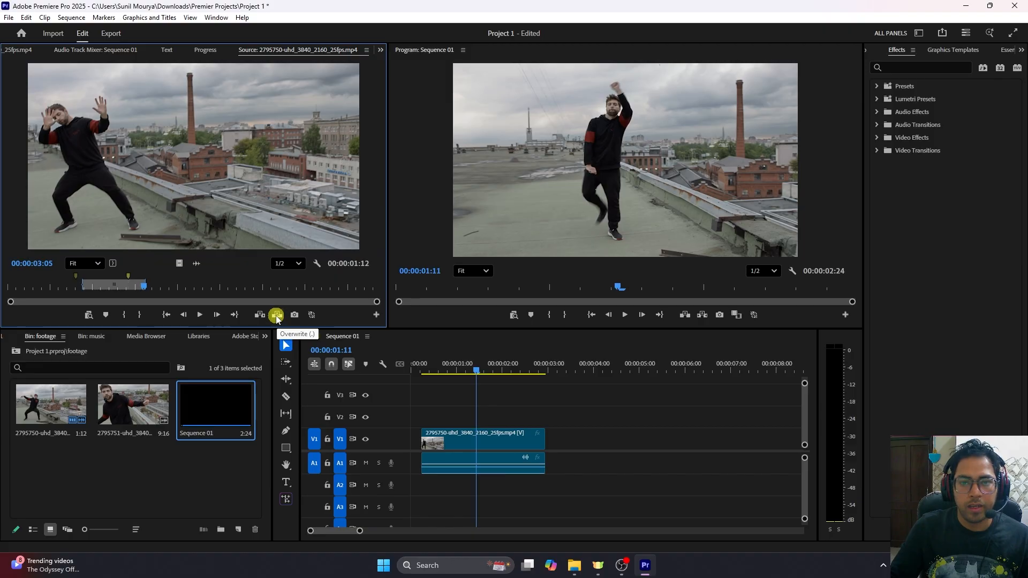
- Overwrite Sequence 01 from 00:00:01:11 with the marked source range and check the new section up to its marker at 00:00:02:13
left_click(276, 316)
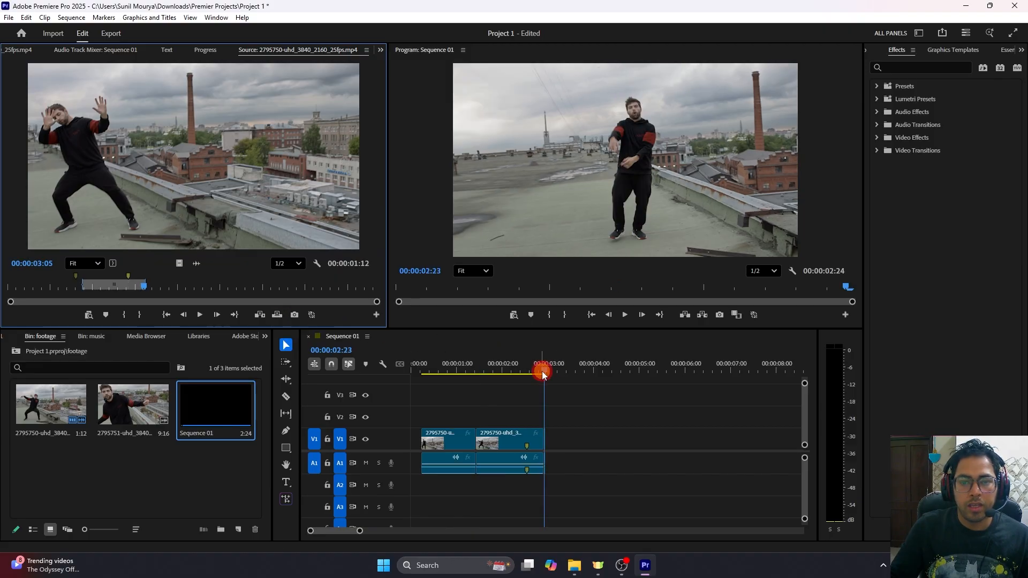
left_click_drag(542, 372, 518, 370)
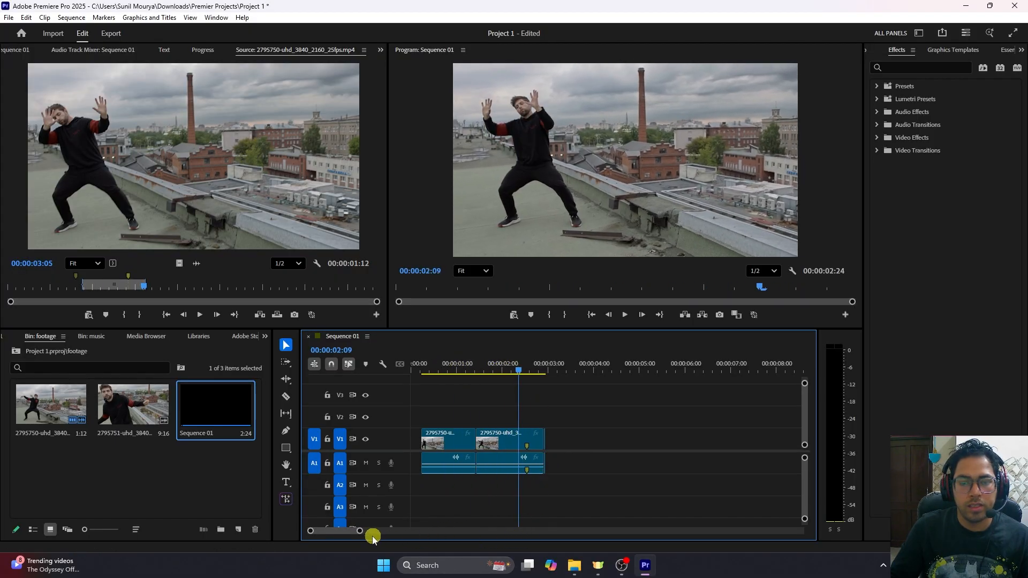
left_click_drag(360, 532, 336, 531)
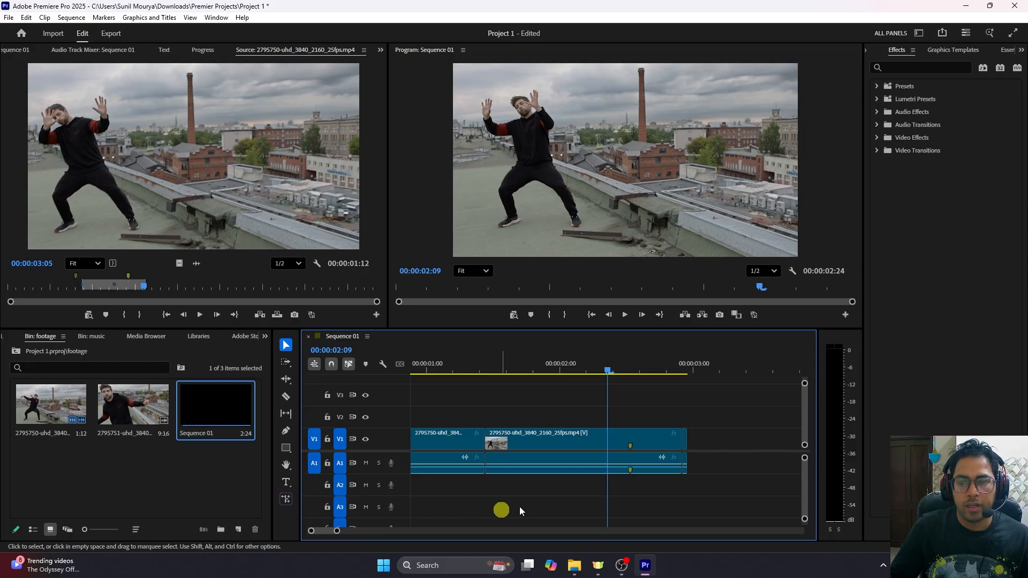
left_click(559, 440)
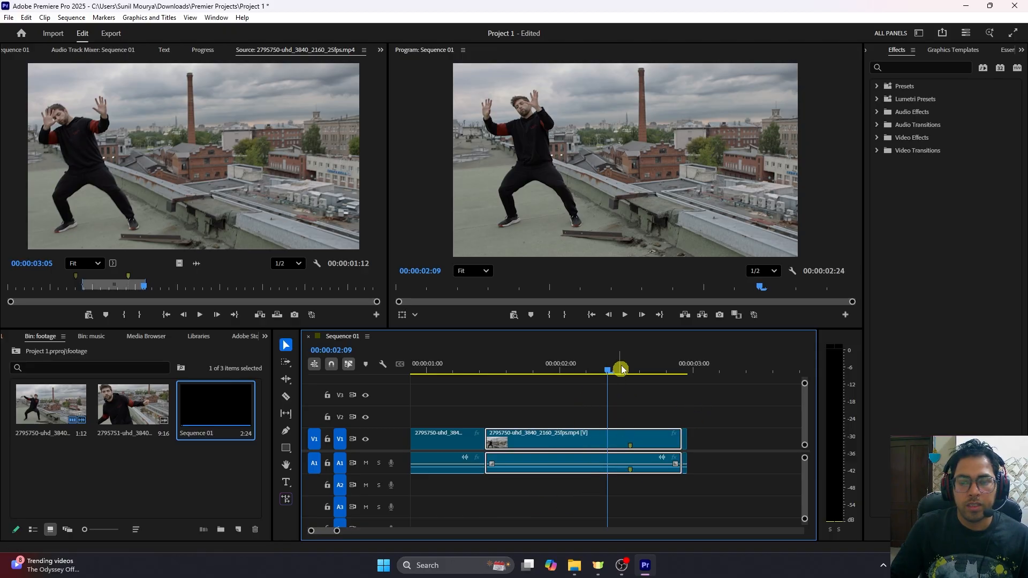
mouse_move(608, 375)
left_mouse_down()
mouse_move(528, 375)
mouse_move(682, 374)
mouse_move(629, 373)
left_mouse_up()
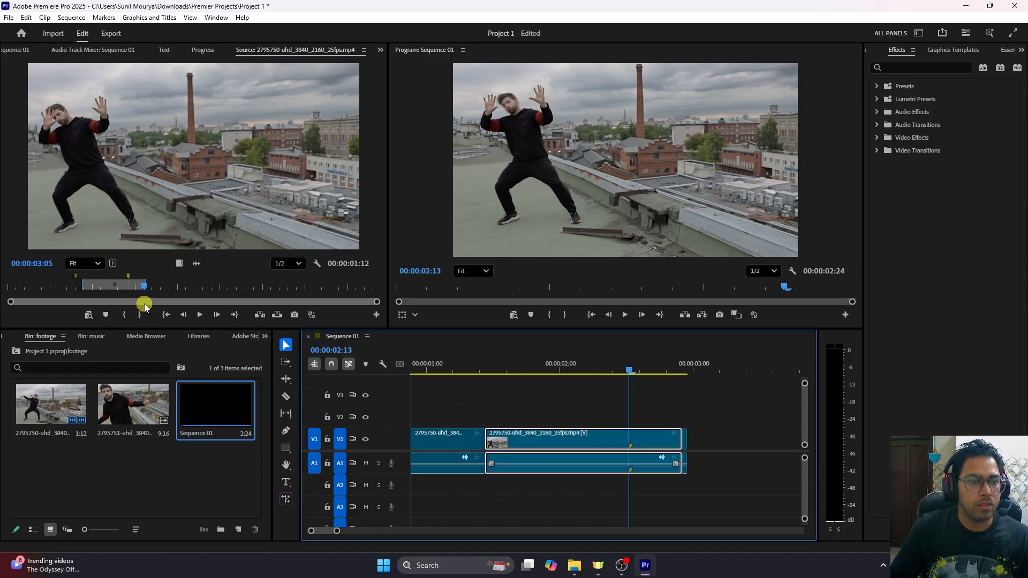
- Compare the overwritten section with the source frames and examine where it ends in Sequence 01
left_click_drag(162, 289, 127, 287)
left_click(624, 374)
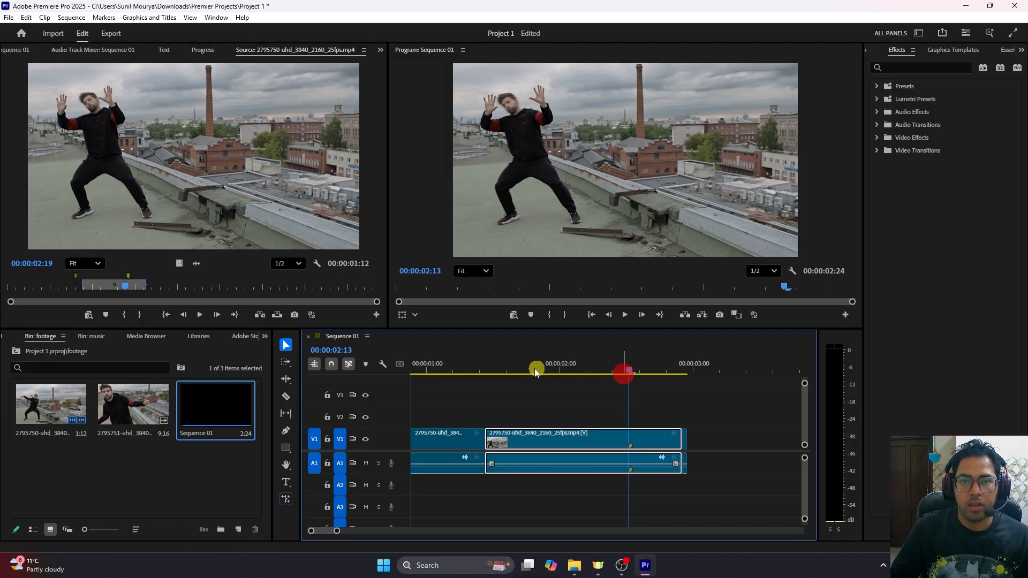
left_click_drag(595, 369, 685, 370)
scroll(658, 457, "up", 3)
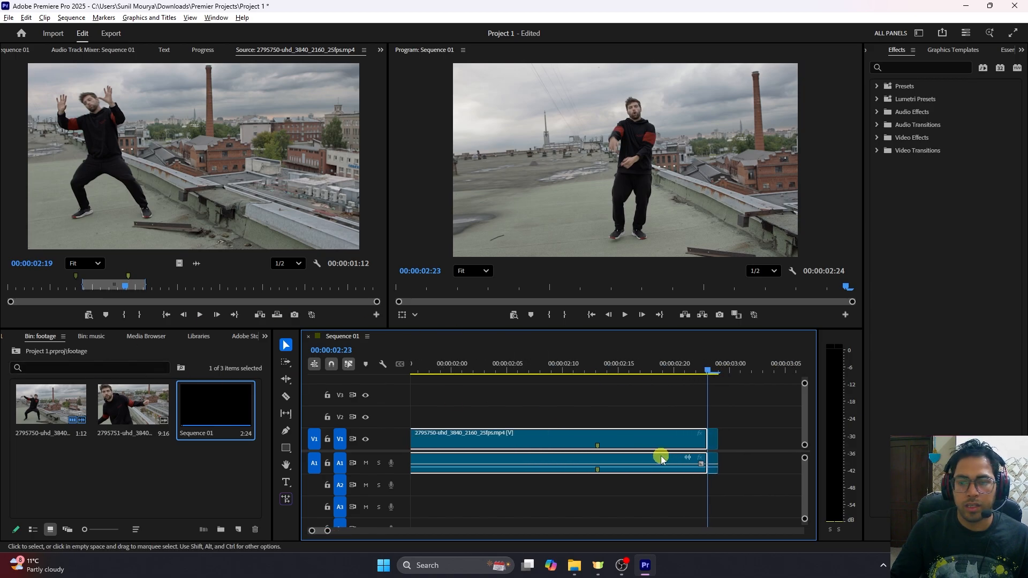
- Delete the overwritten section and the remaining piece of the original clip after it from Sequence 01
scroll(678, 421, "down", 4)
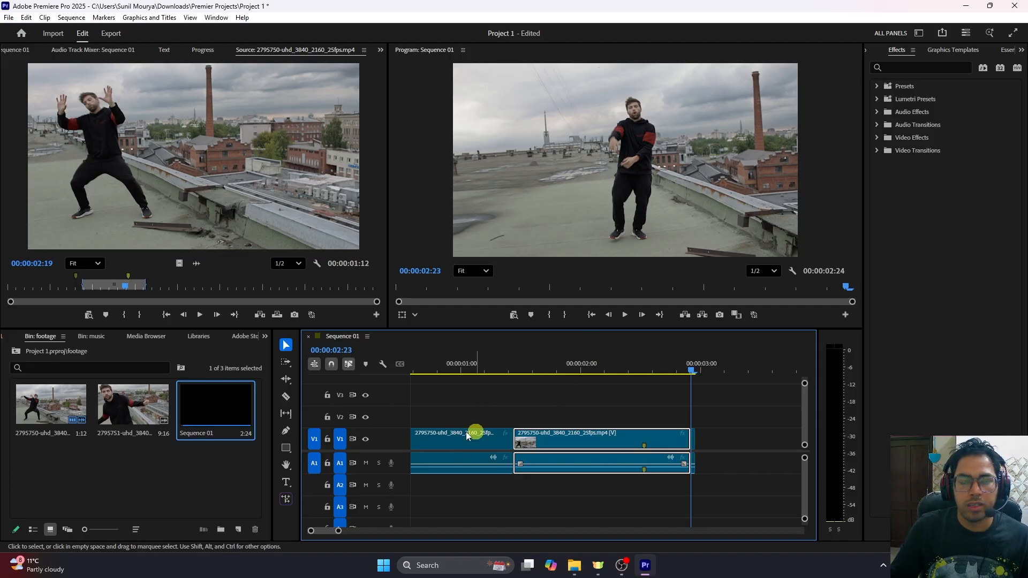
left_click_drag(576, 417, 753, 513)
key("Delete")
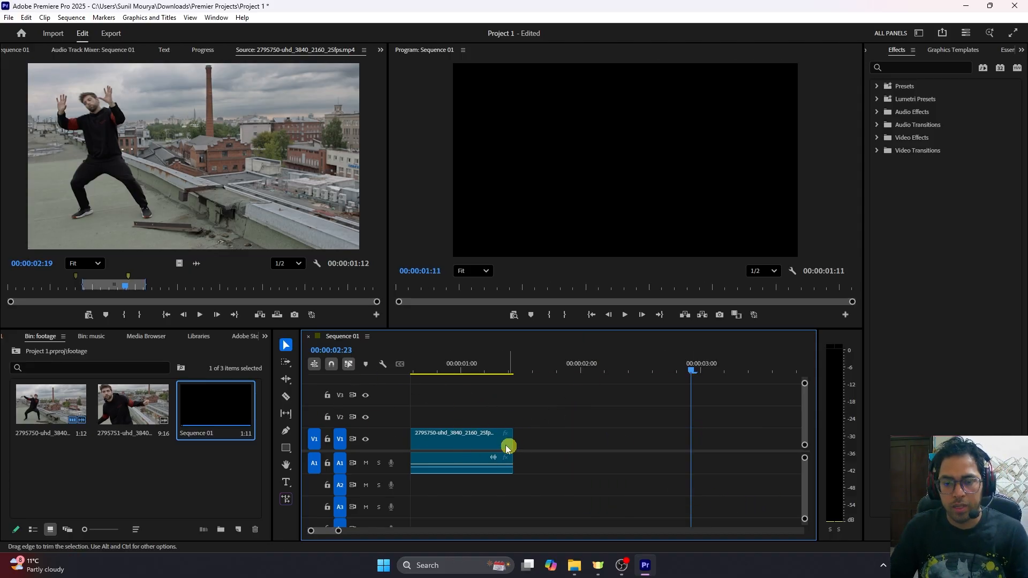
- Insert the marked source range into Sequence 01 at 00:00:00:23
left_click_drag(625, 369, 453, 368)
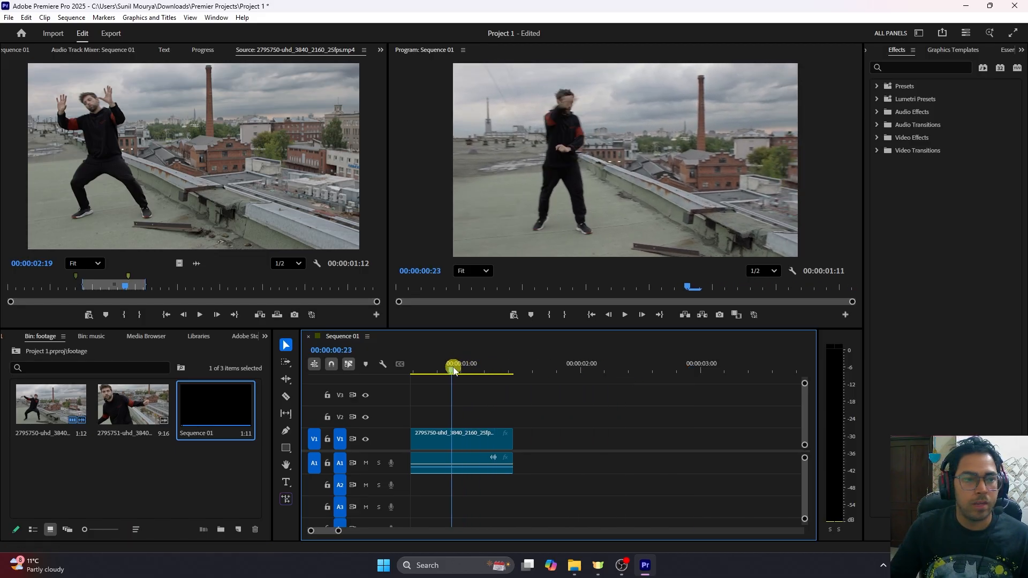
left_click(261, 316)
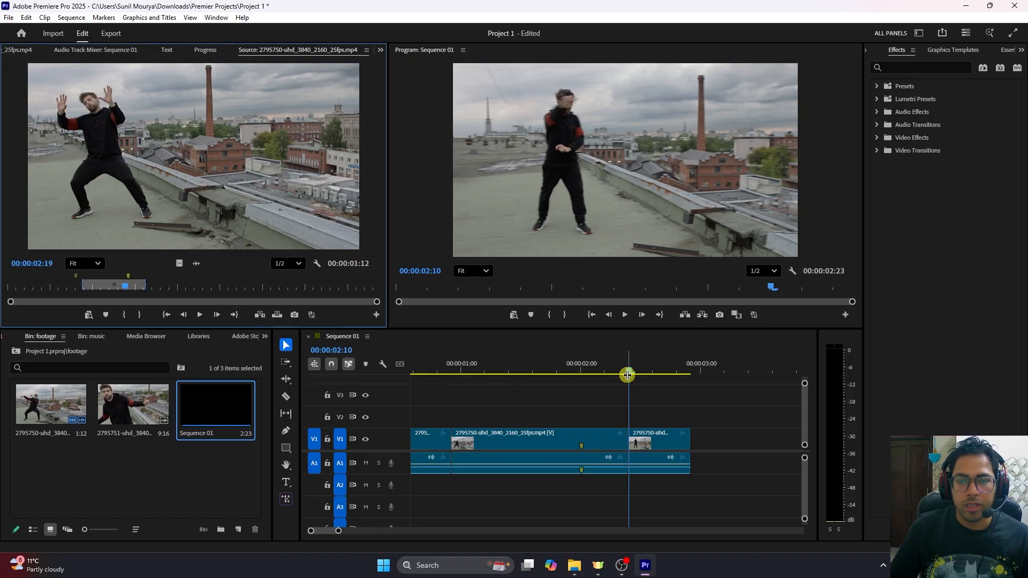
left_click(630, 371)
- Scrub through the inserted section and compare it with the marked source range, stopping the sequence playhead at 00:00:01:14
mouse_move(564, 369)
left_mouse_down()
mouse_move(476, 370)
mouse_move(576, 369)
left_mouse_up()
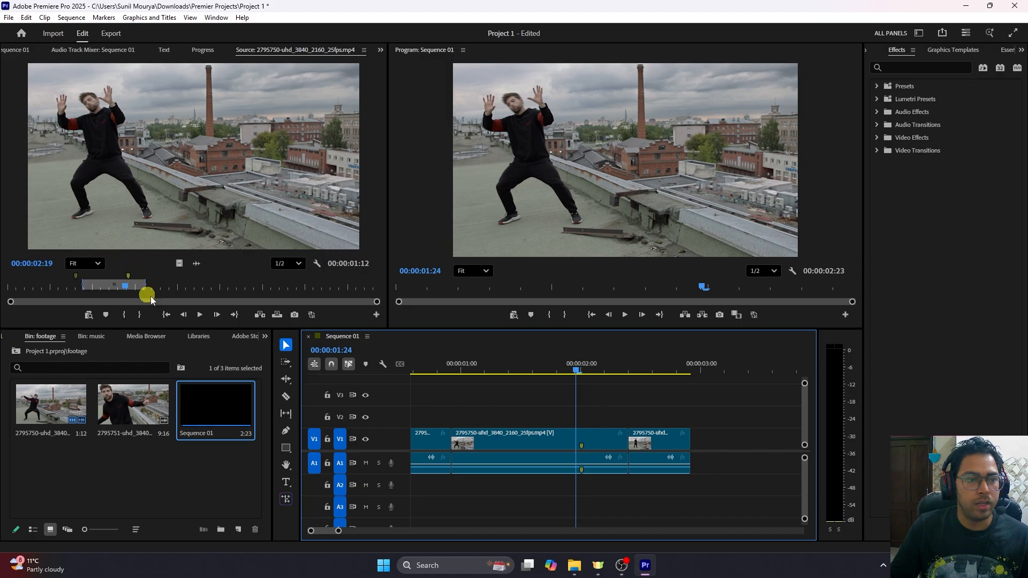
left_click_drag(166, 292, 135, 290)
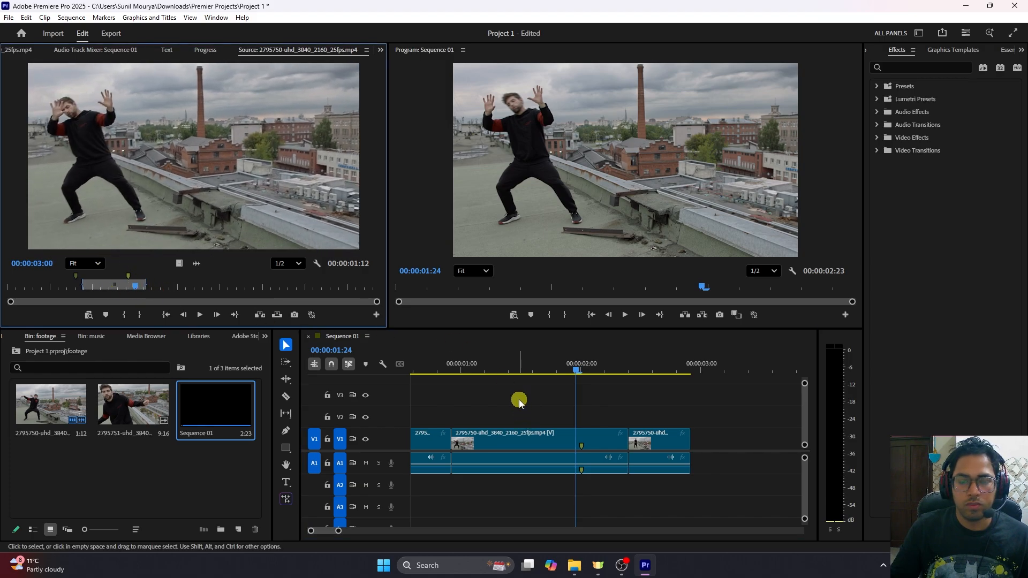
left_click_drag(569, 370, 465, 369)
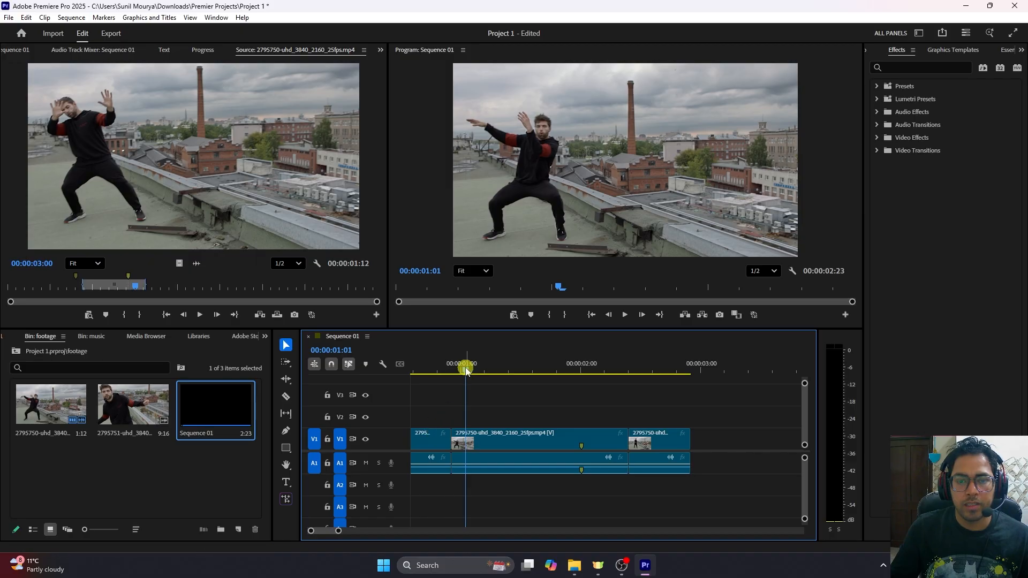
left_click_drag(466, 369, 528, 373)
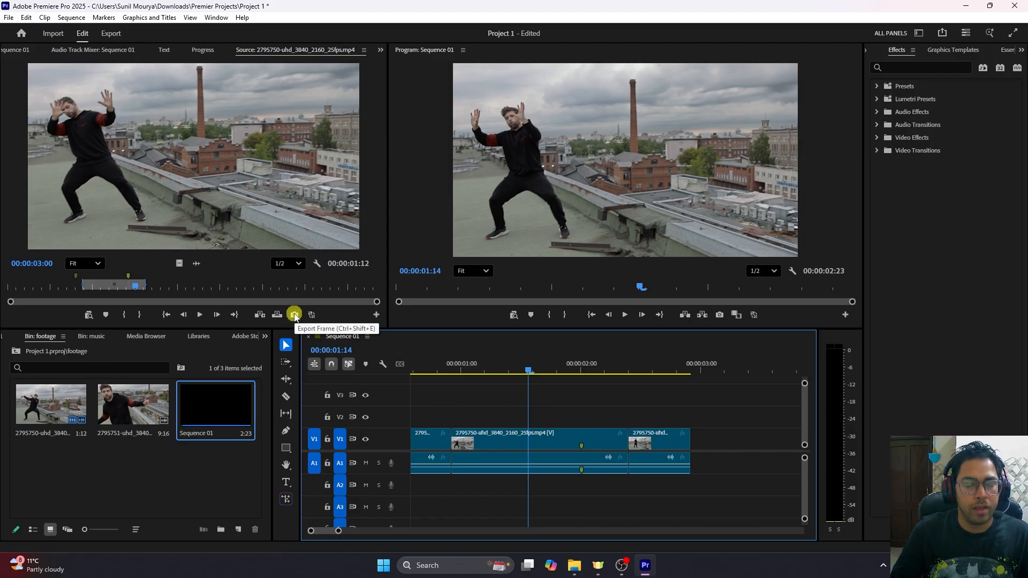
left_click(214, 285)
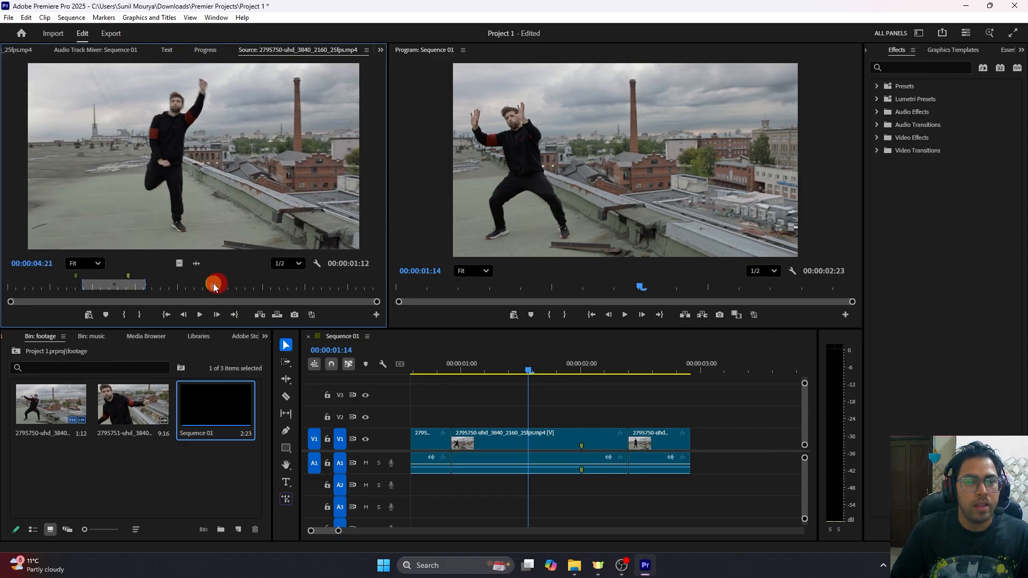
left_click(295, 315)
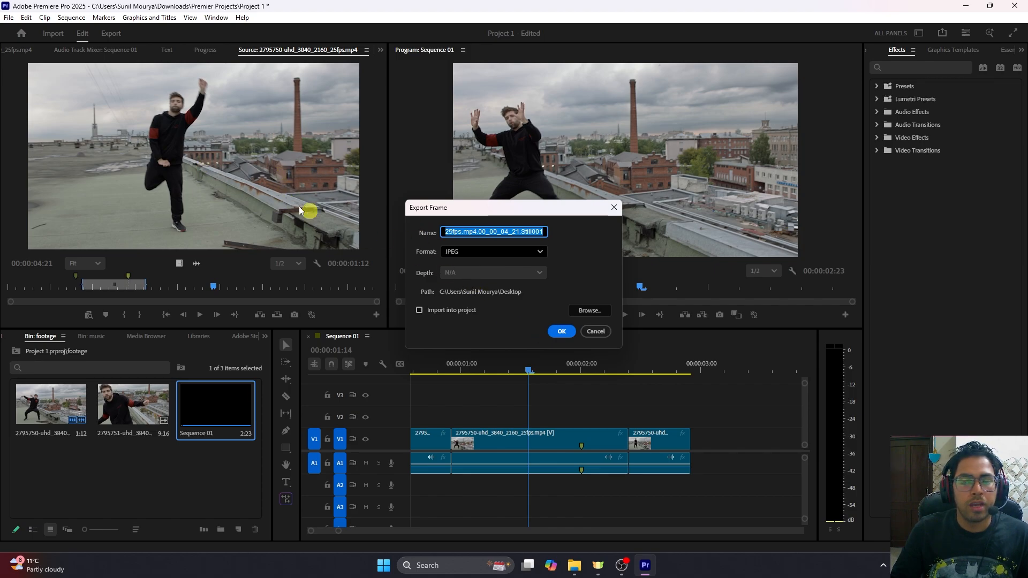
left_click(476, 291)
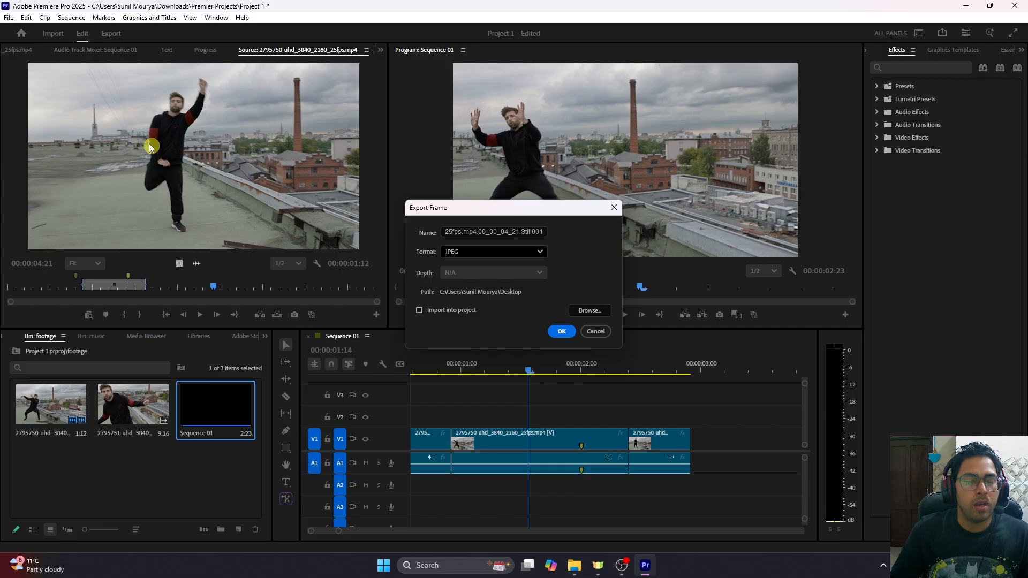
left_click(594, 330)
- Start a frame export of the source clip at 00:00:05:13 and set its destination to the Downloads\Premier Projects\footage folder
left_click_drag(214, 287, 242, 304)
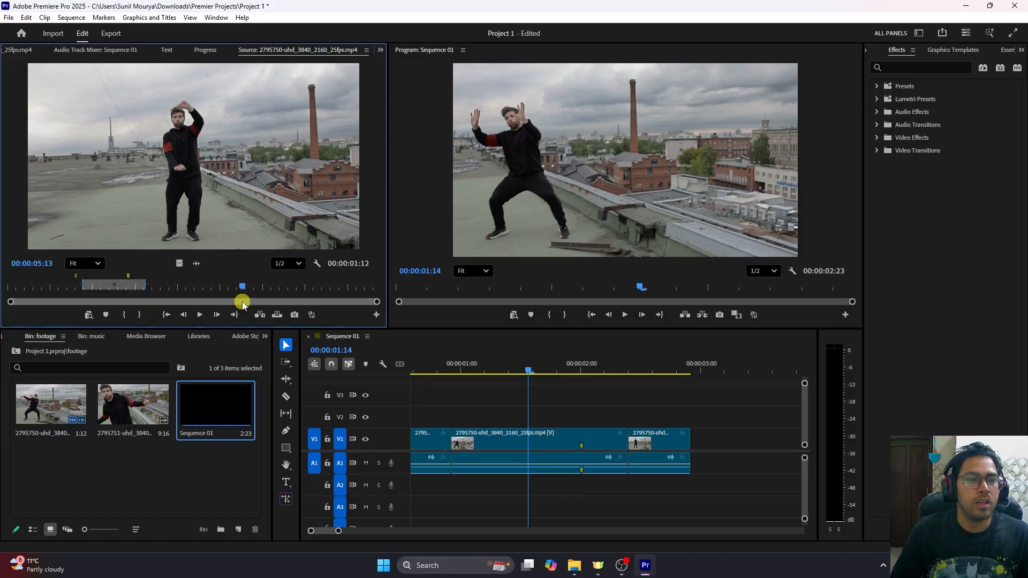
left_click(296, 315)
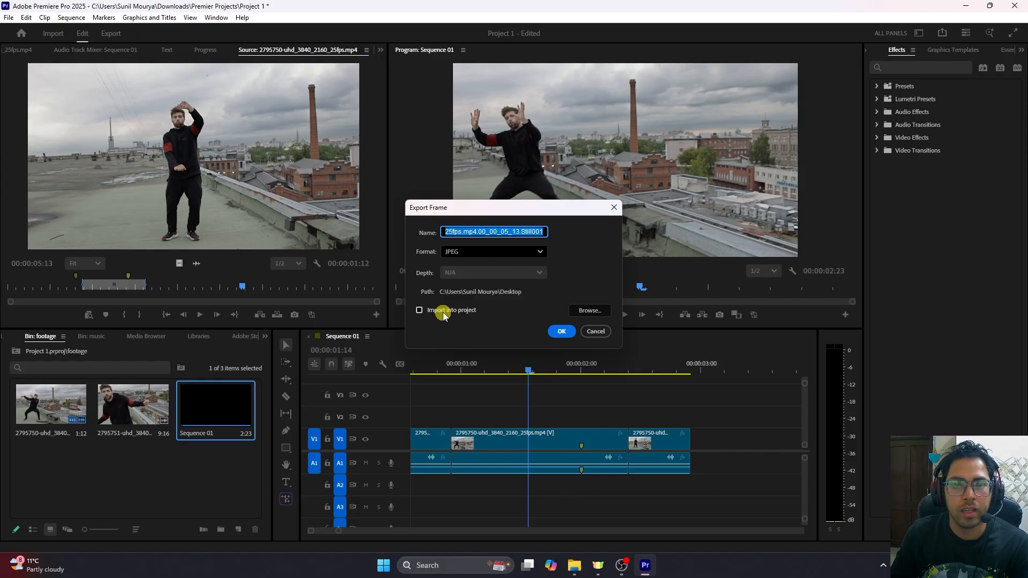
left_click(590, 311)
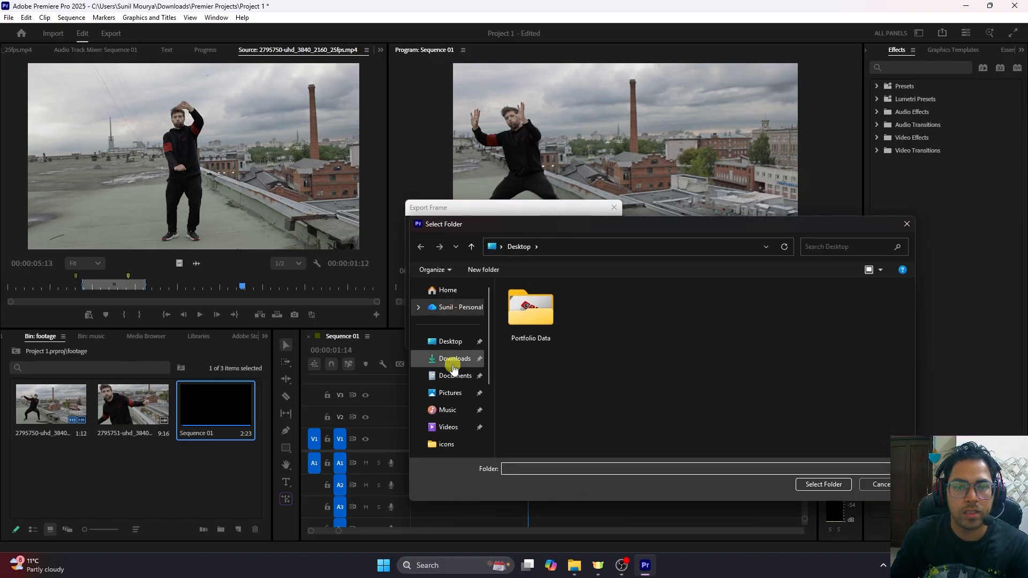
left_click(453, 364)
double_click(530, 310)
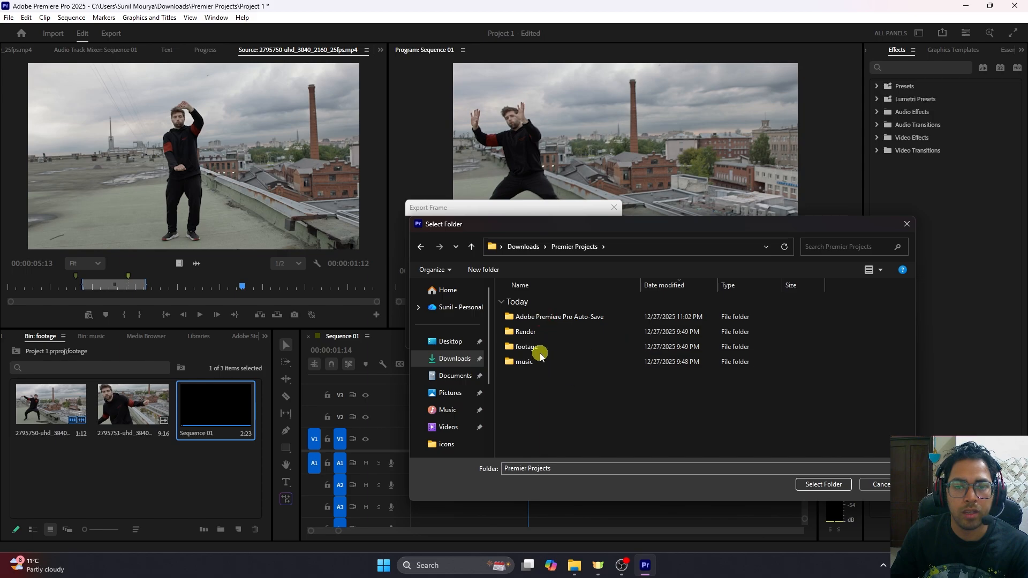
double_click(540, 355)
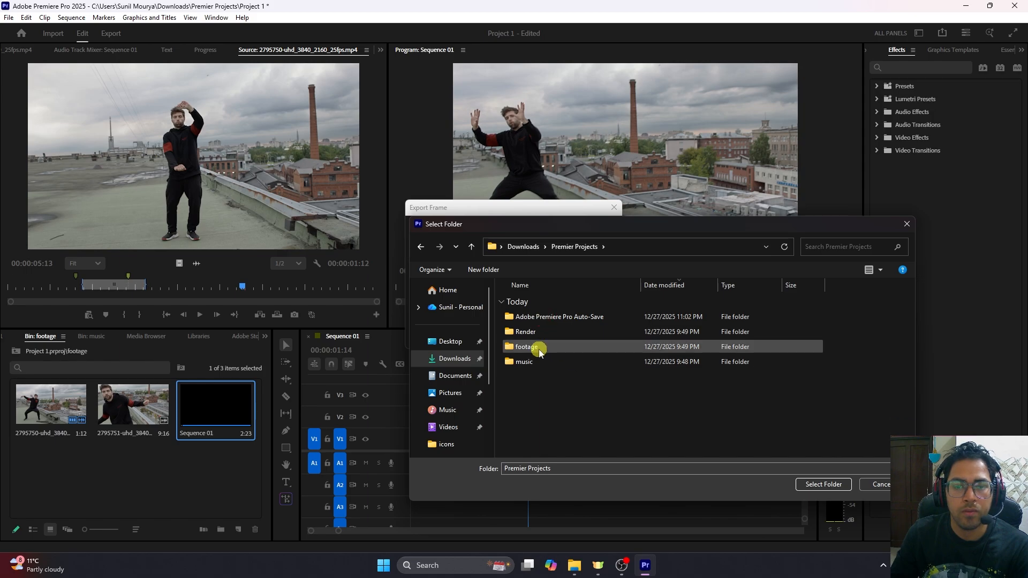
left_click(826, 484)
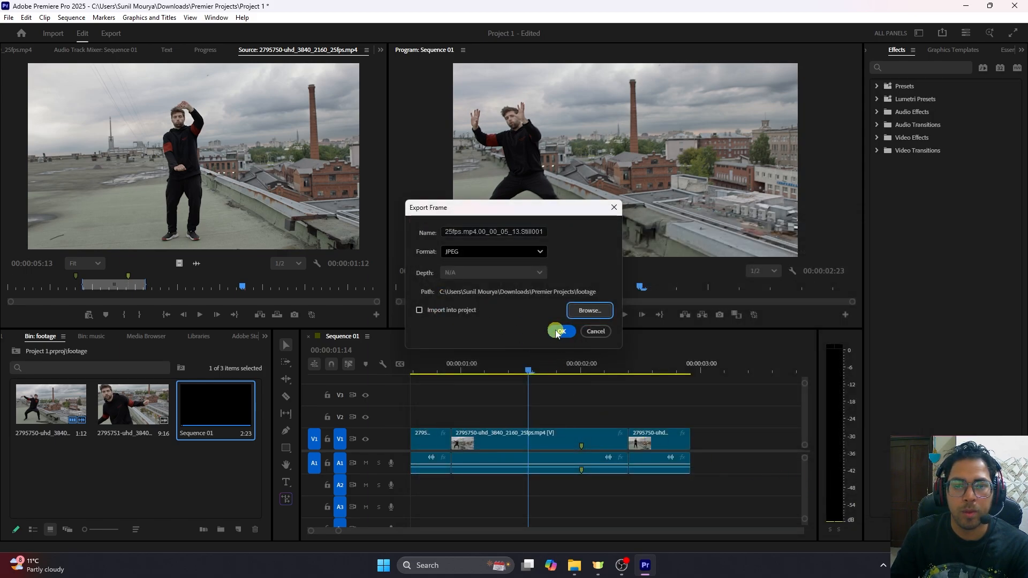
- Review the available still formats, keep JPEG and export the frame
left_click(541, 251)
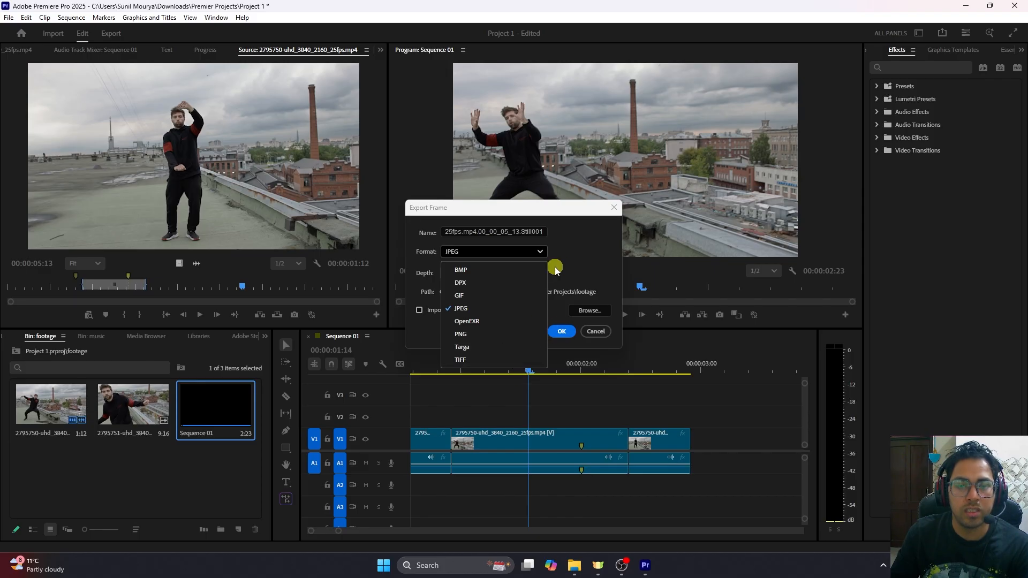
left_click(561, 254)
left_click(561, 332)
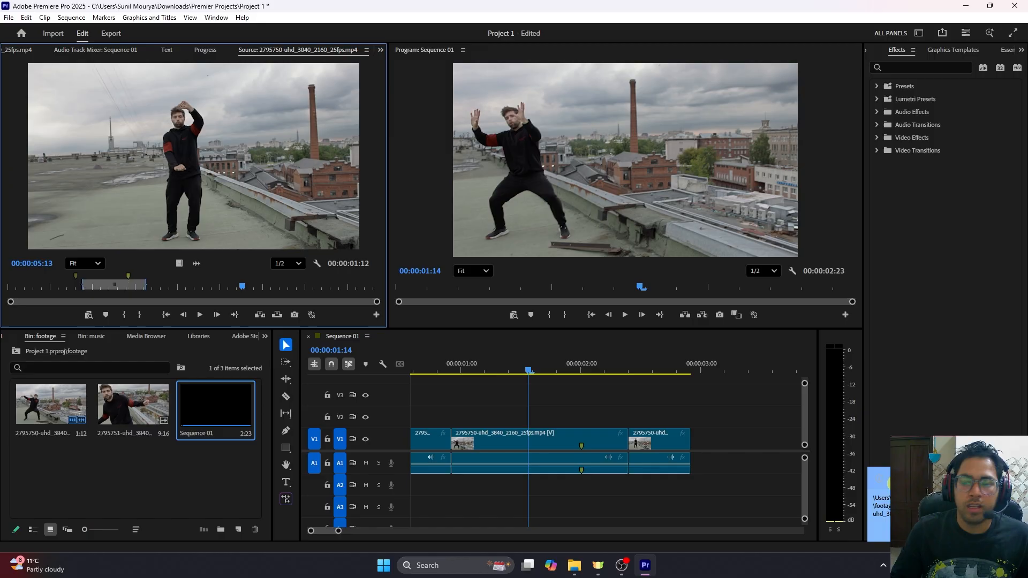
- Switch to File Explorer and open the footage folder inside Downloads\Premier Projects
left_click(574, 565)
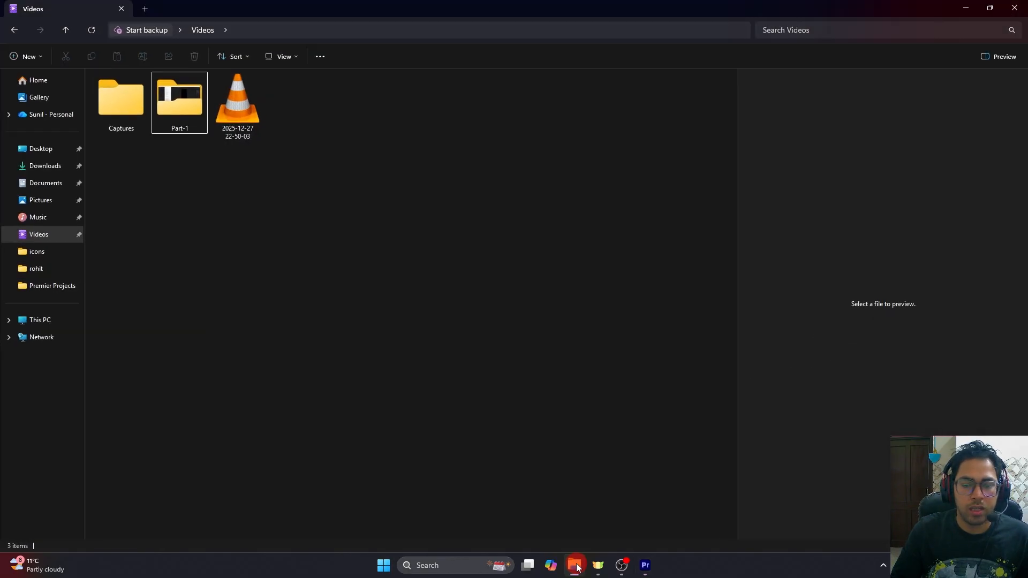
double_click(191, 99)
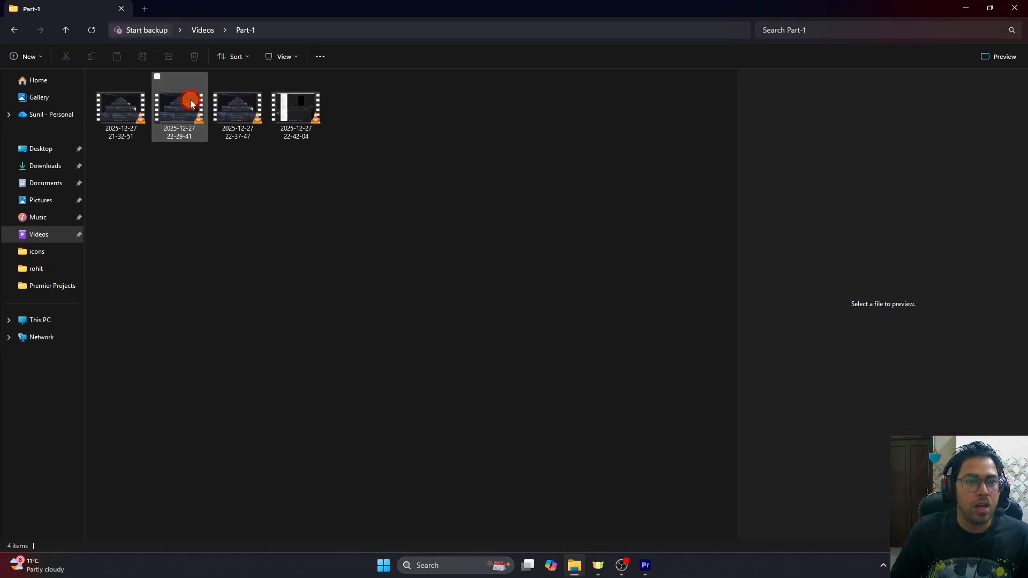
left_click(202, 30)
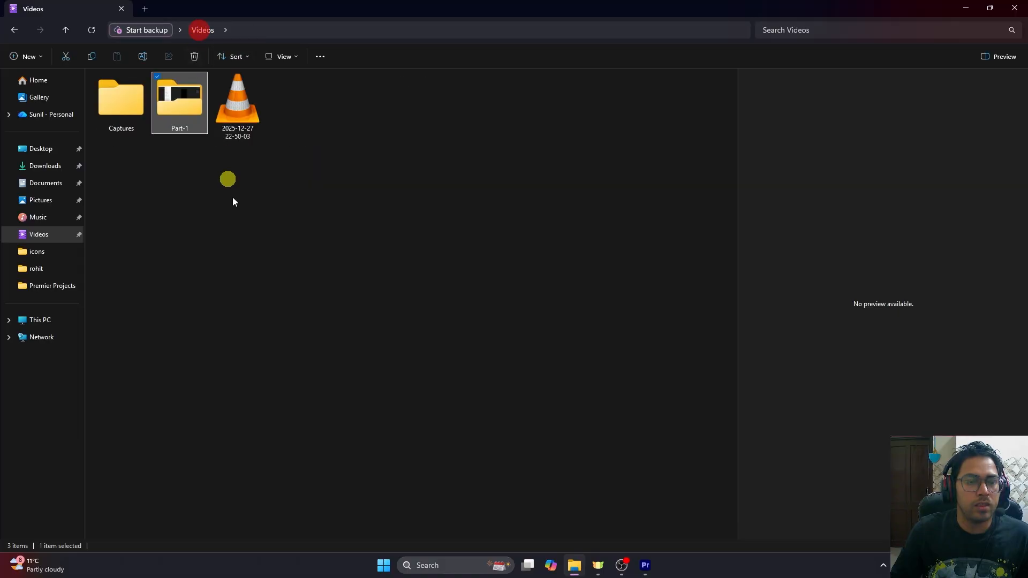
left_click(47, 183)
left_click(46, 166)
double_click(132, 117)
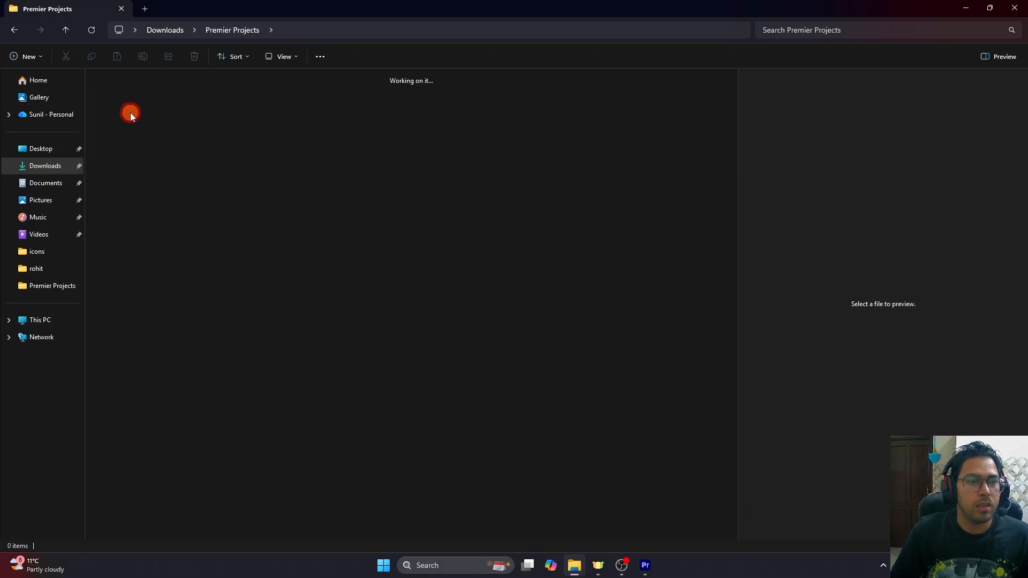
left_click(191, 121)
double_click(191, 121)
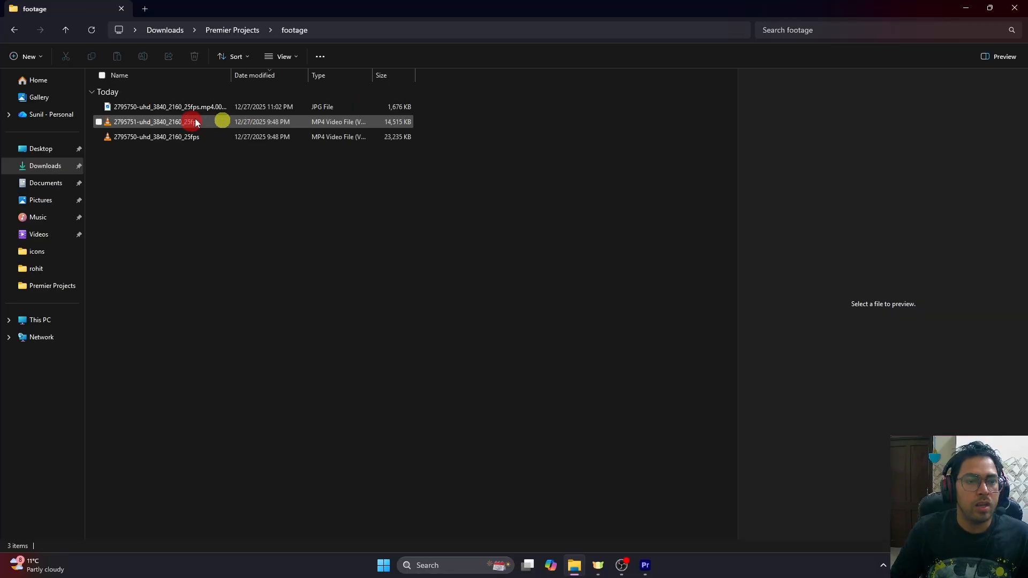
- View the exported JPG still in the image viewer, close it and return to Premiere Pro
left_click(182, 107)
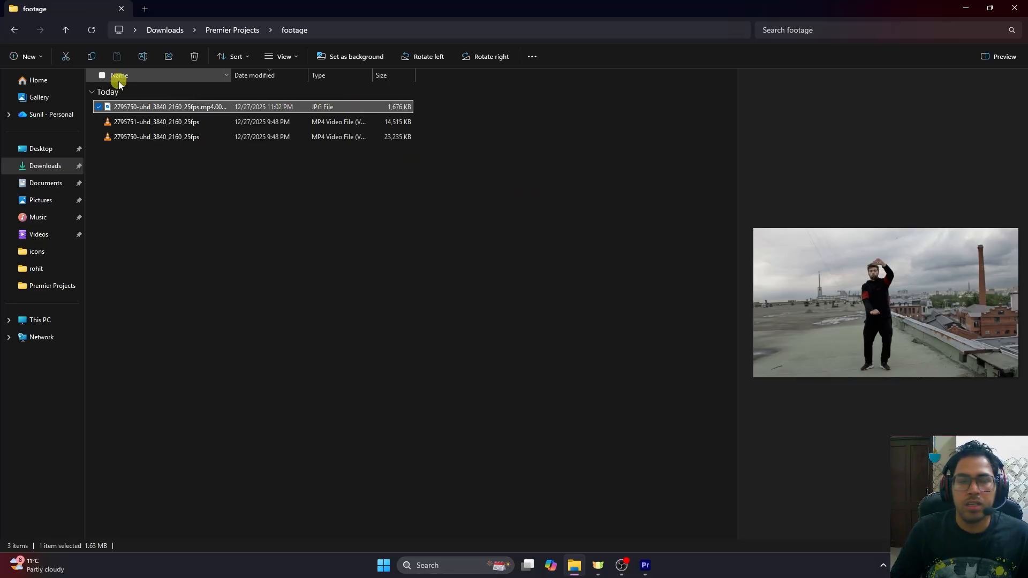
left_click(160, 110)
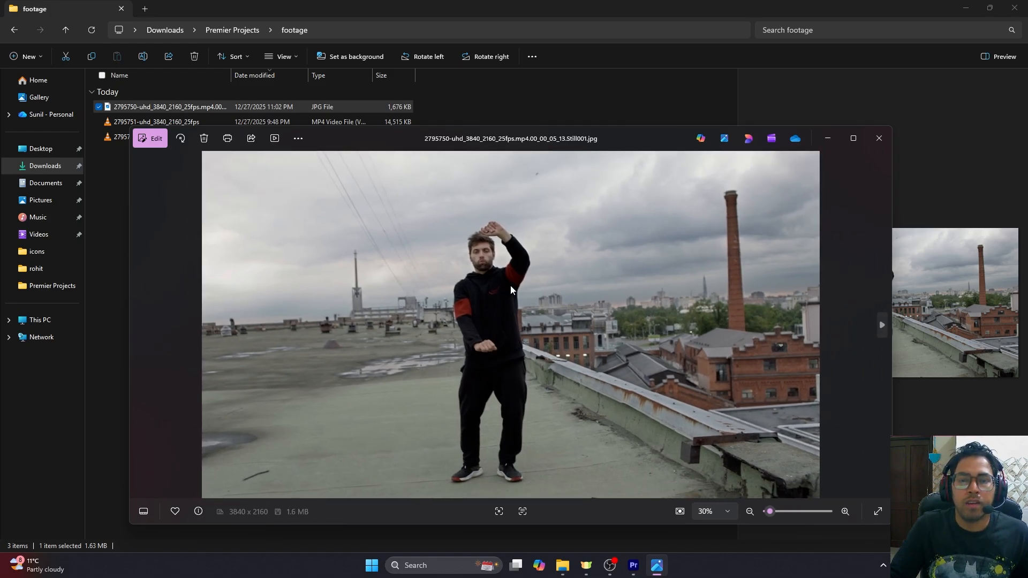
left_click(872, 142)
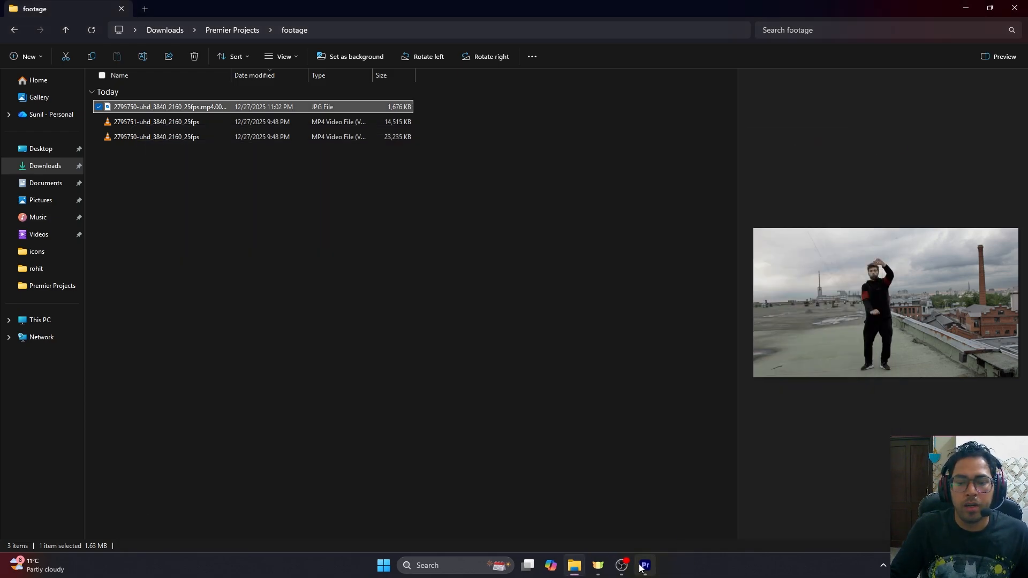
left_click(645, 566)
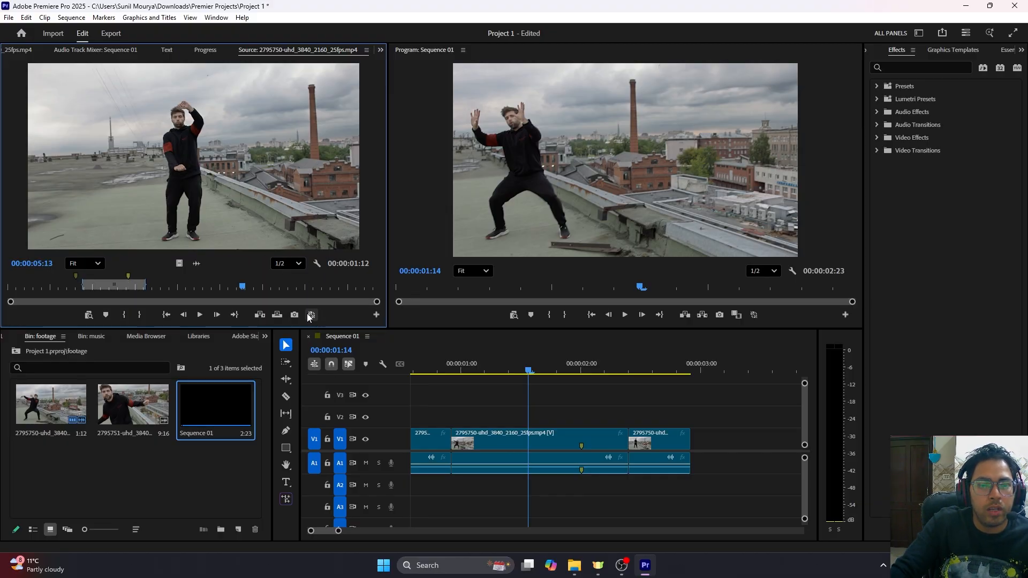
- Add the Safe Margins control at the start of the Source Monitor's transport controls and turn the safe margins on
left_click(377, 316)
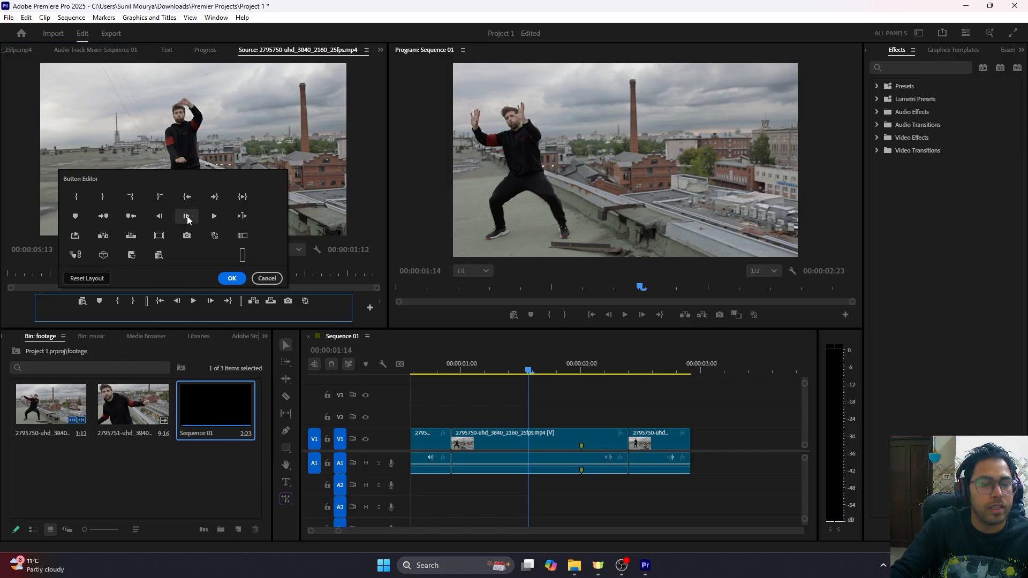
left_click_drag(160, 235, 164, 236)
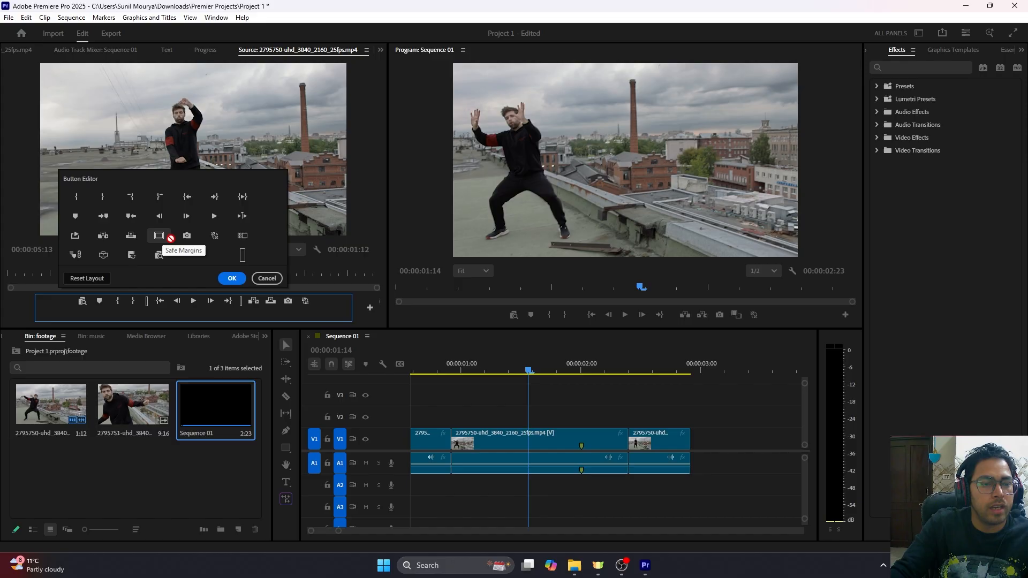
left_click_drag(299, 301, 61, 298)
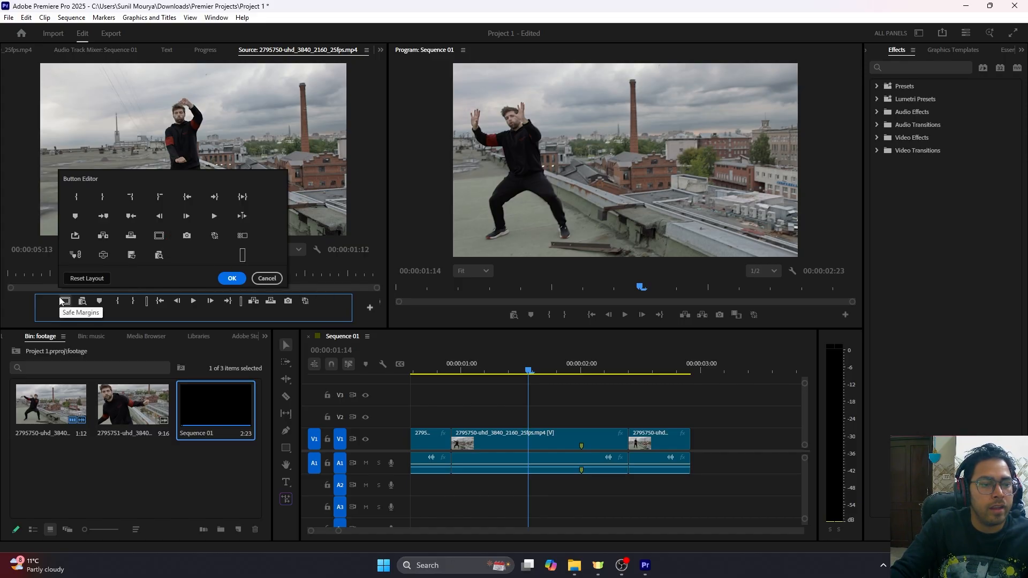
left_click(233, 278)
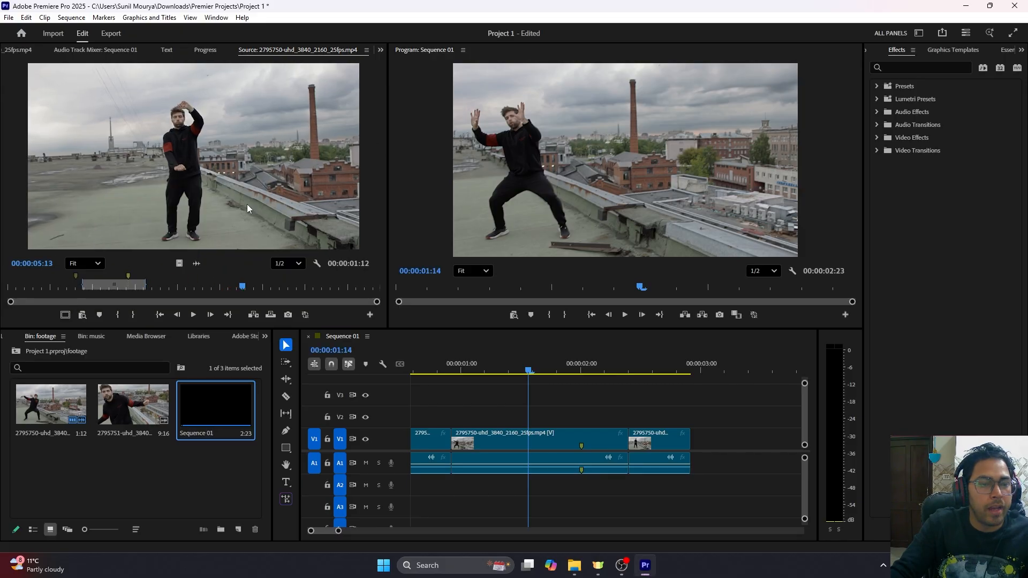
left_click(65, 314)
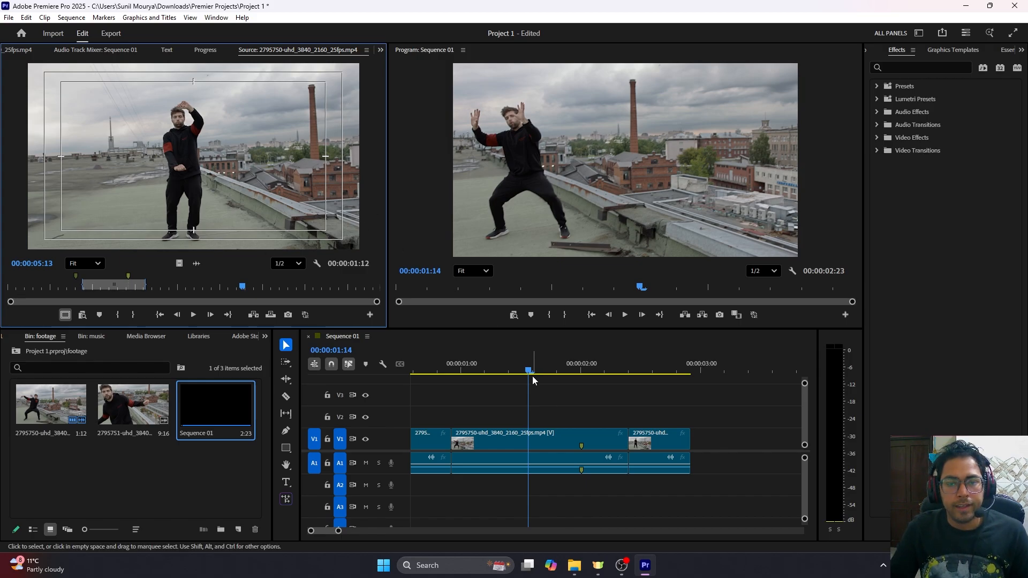
- Move the Sequence 01 playhead to 00:00:00:24 and review the Source Monitor's settings options
left_click_drag(529, 368, 454, 368)
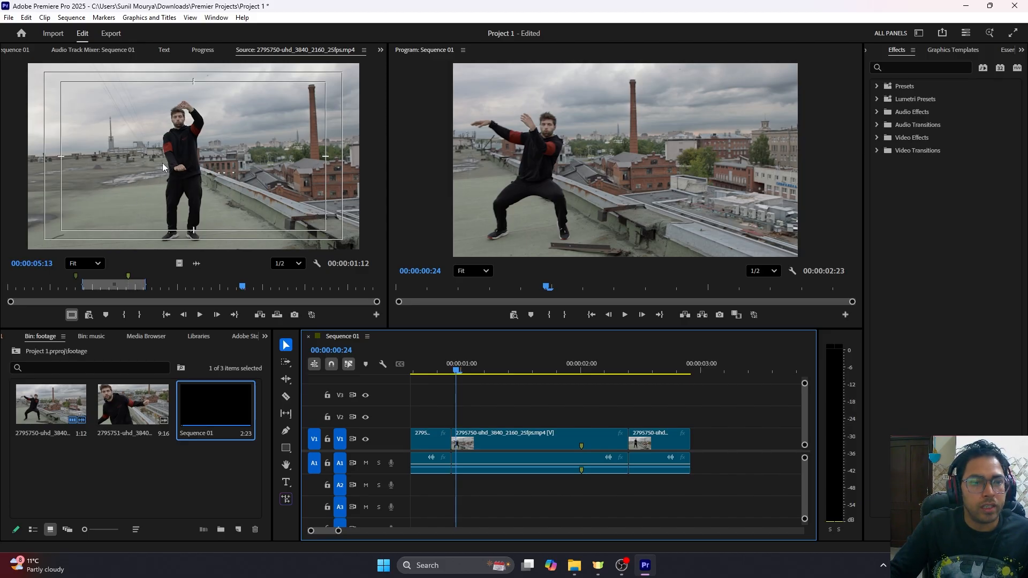
left_click(317, 264)
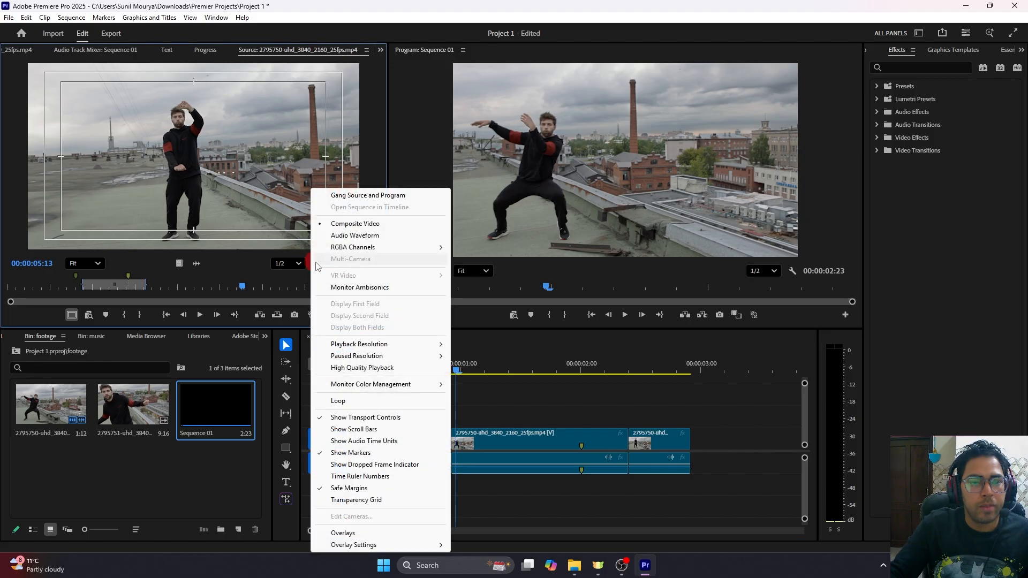
left_click(256, 259)
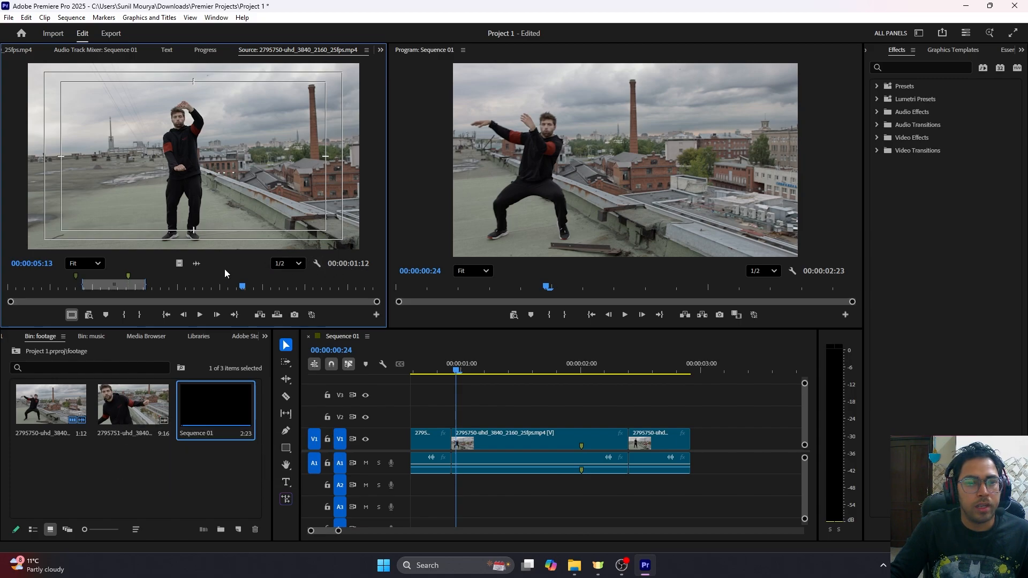
- Try the Source Monitor's playback resolution at Full, 1/4 and 1/8, and return it to 1/2
left_click(279, 266)
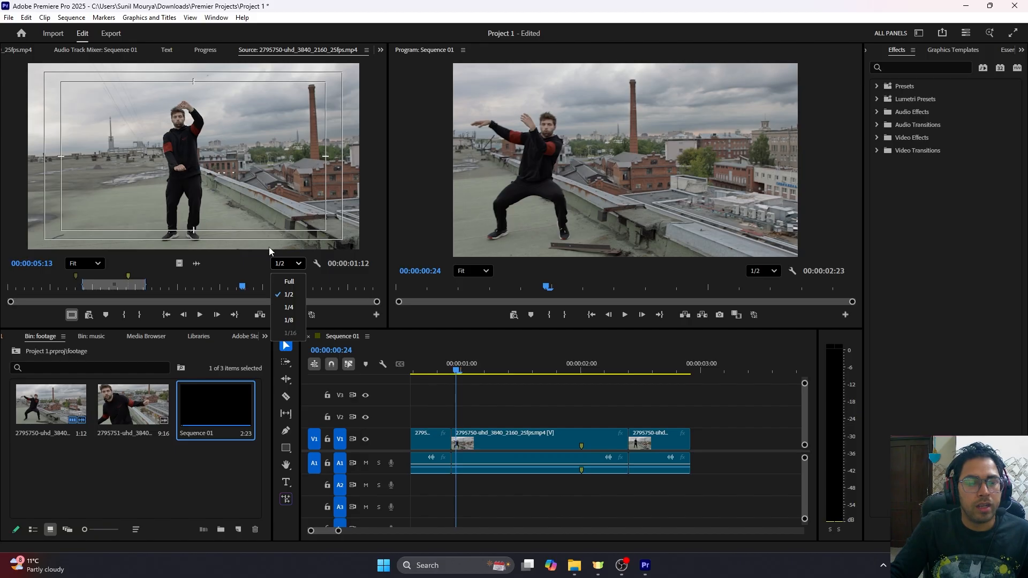
left_click(288, 282)
left_click(283, 263)
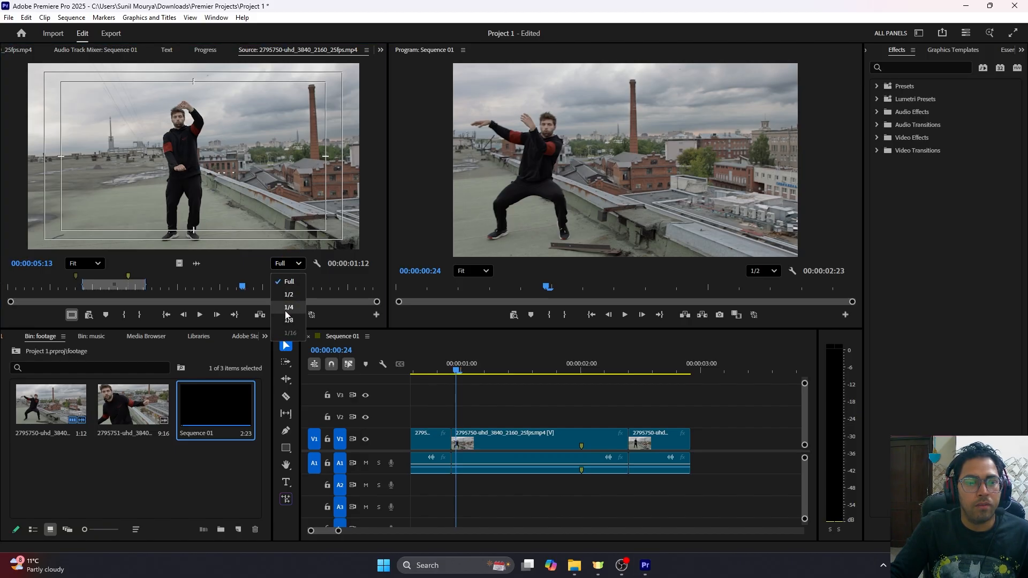
left_click(289, 308)
left_click(293, 265)
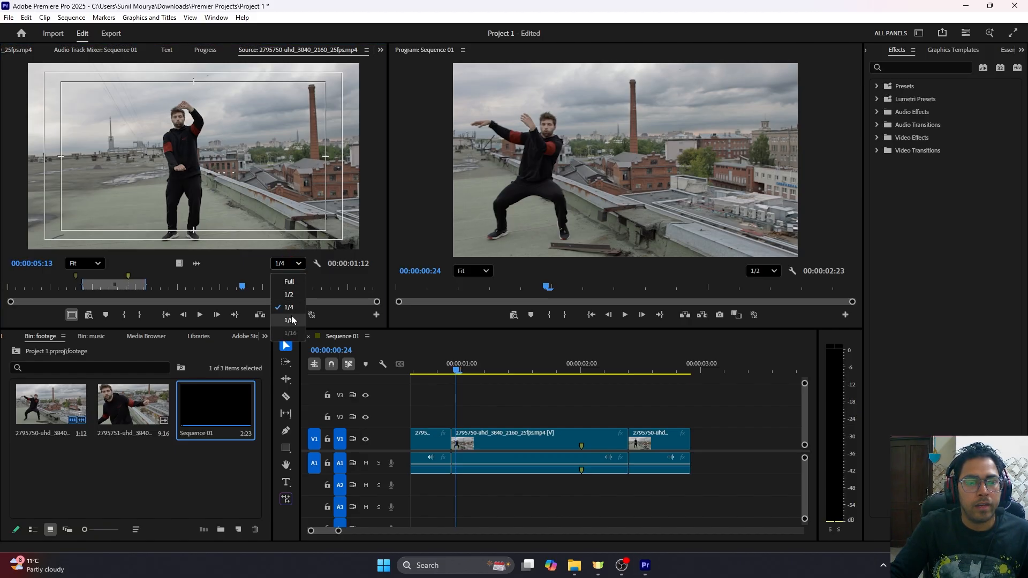
left_click(291, 320)
left_click(294, 263)
left_click(289, 293)
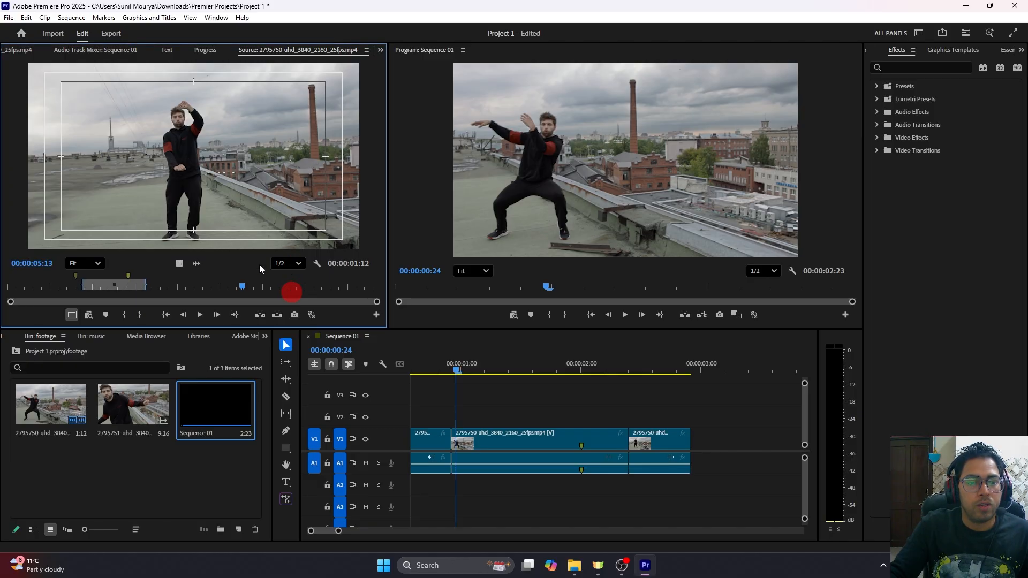